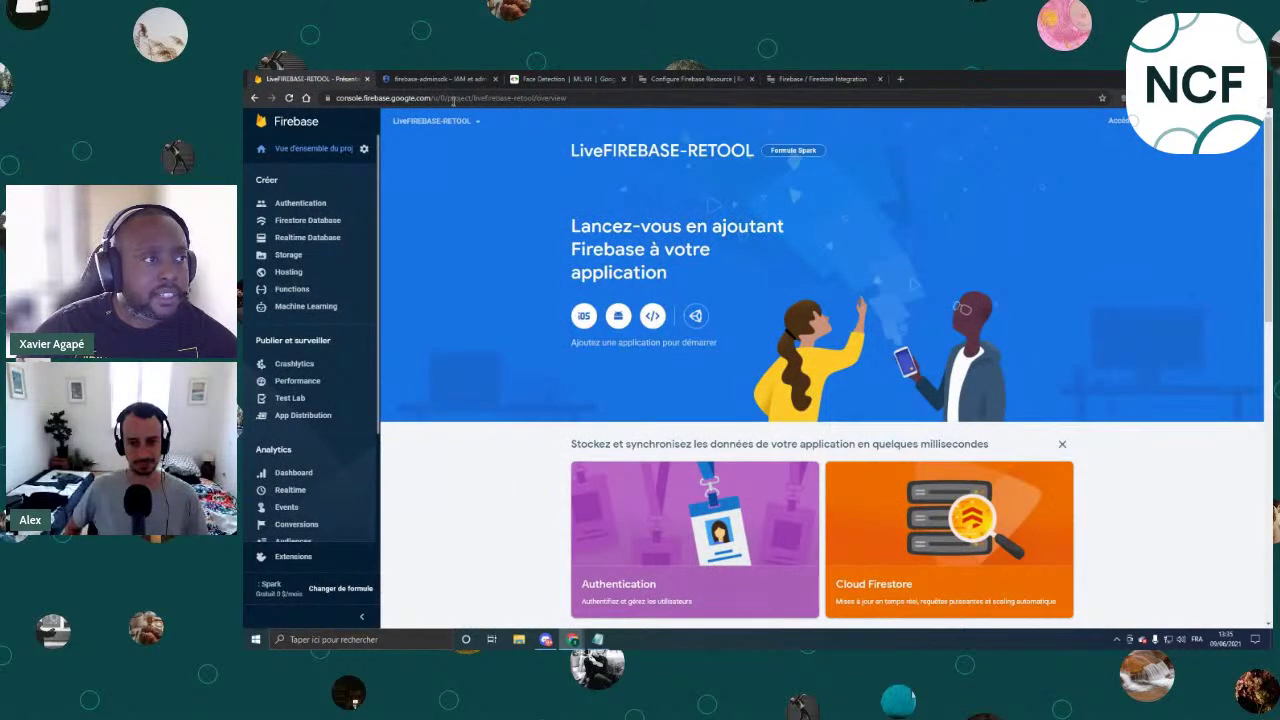
Check the LiveFIREBASE-RETOOL project's web address and project list, and consult the Retool Firebase integration docs.
{"action": "left_click_drag", "start_coordinate": [536, 98], "coordinate": [341, 101]}
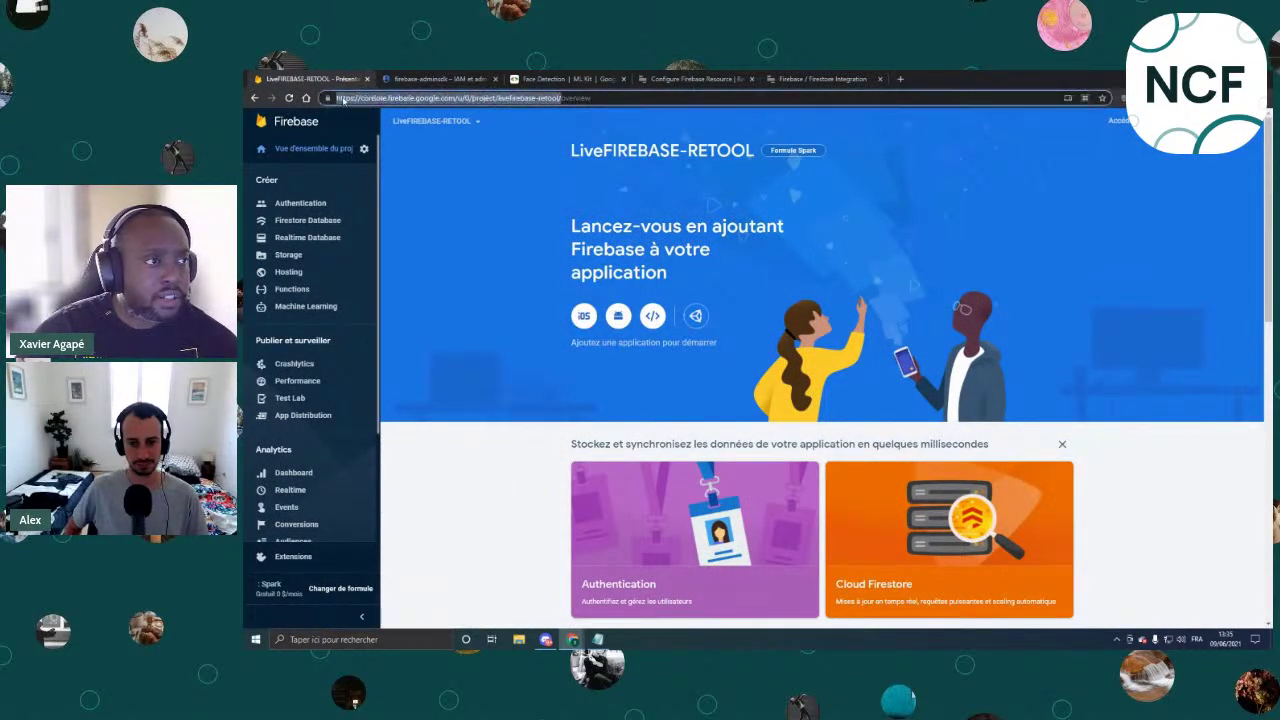
{"action": "left_click", "coordinate": [536, 99]}
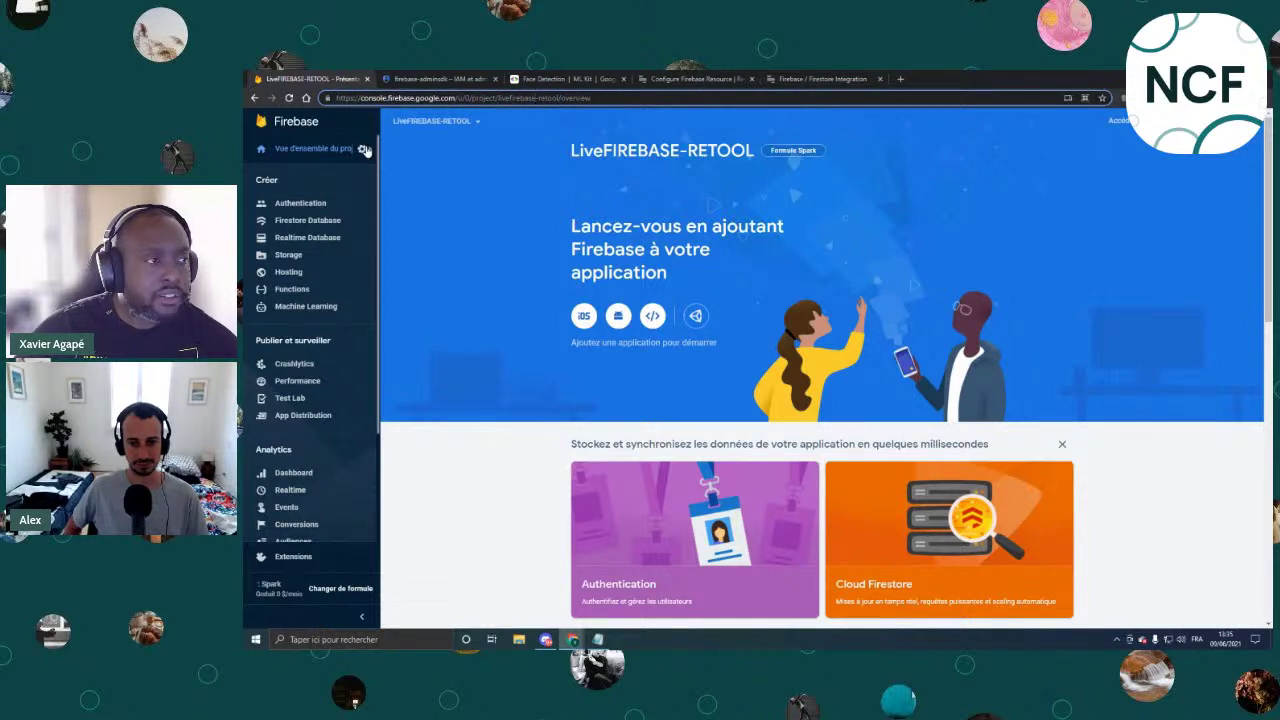
{"action": "left_click", "coordinate": [435, 121]}
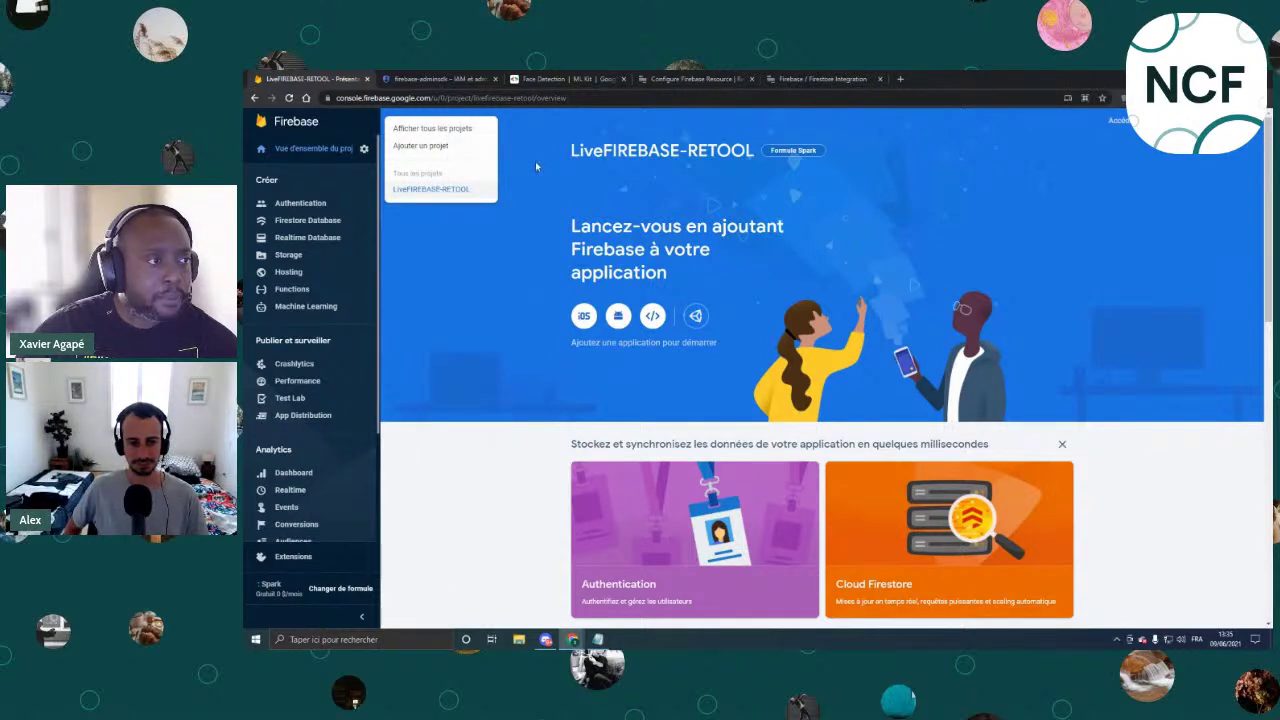
{"action": "left_click", "coordinate": [772, 78]}
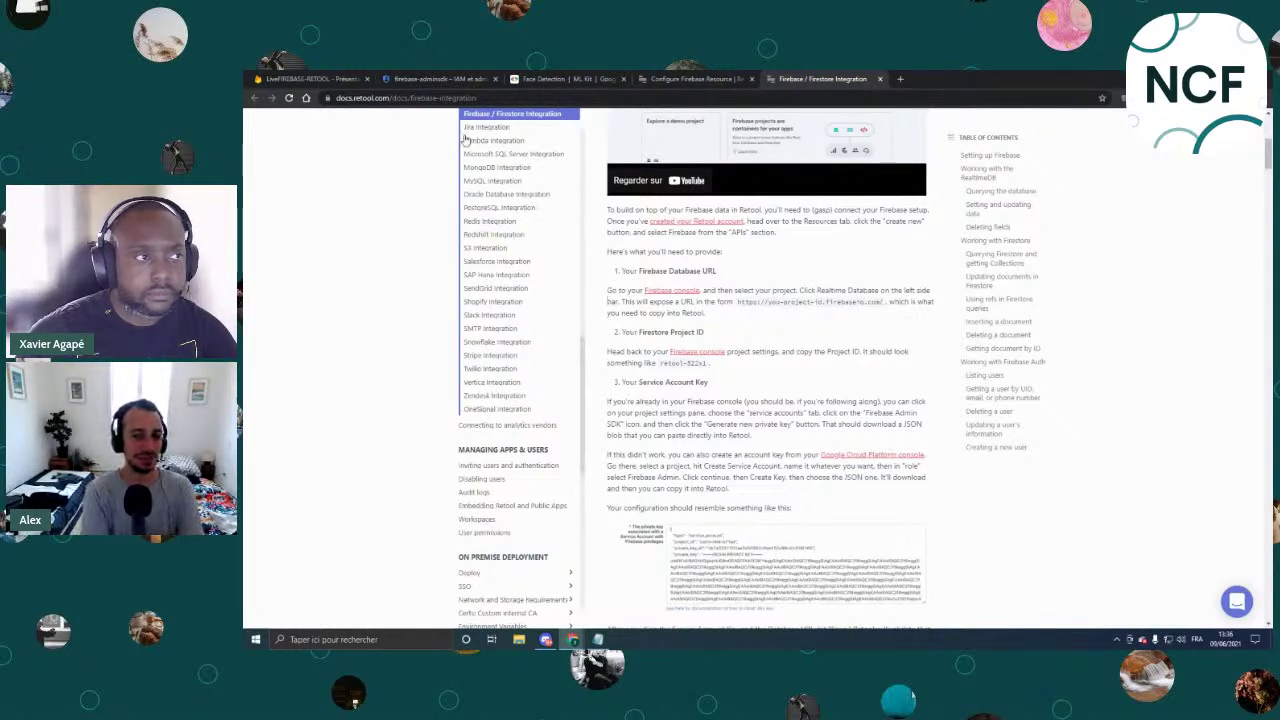
{"action": "left_click", "coordinate": [337, 79]}
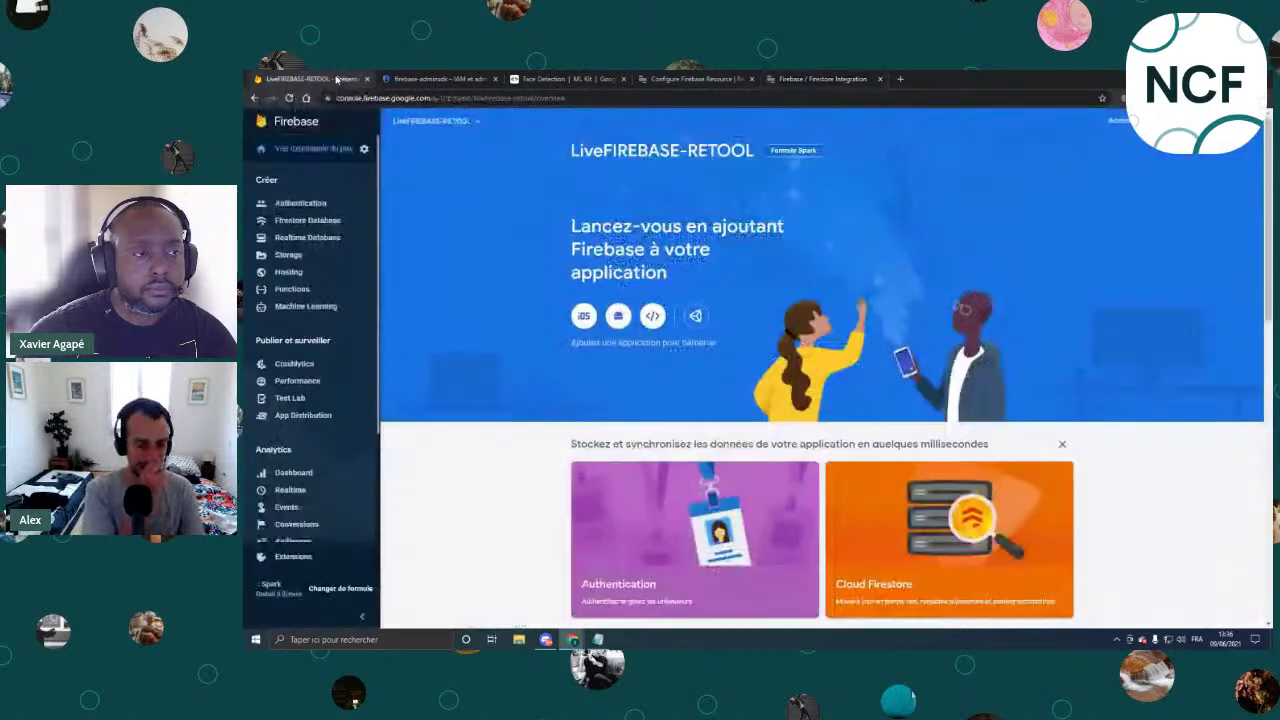
Look through the Firestore Database and the project settings, including integrations, service accounts, database secrets and general parameters.
{"action": "left_click", "coordinate": [316, 223]}
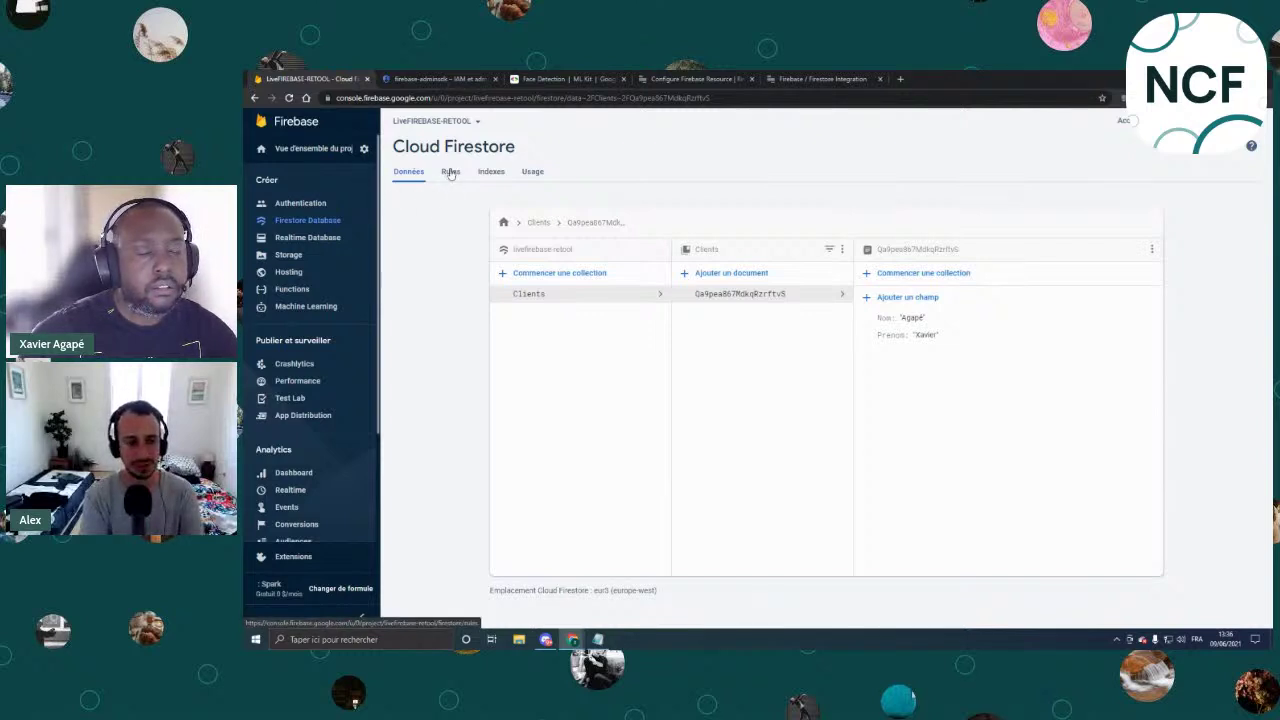
{"action": "left_click", "coordinate": [364, 148]}
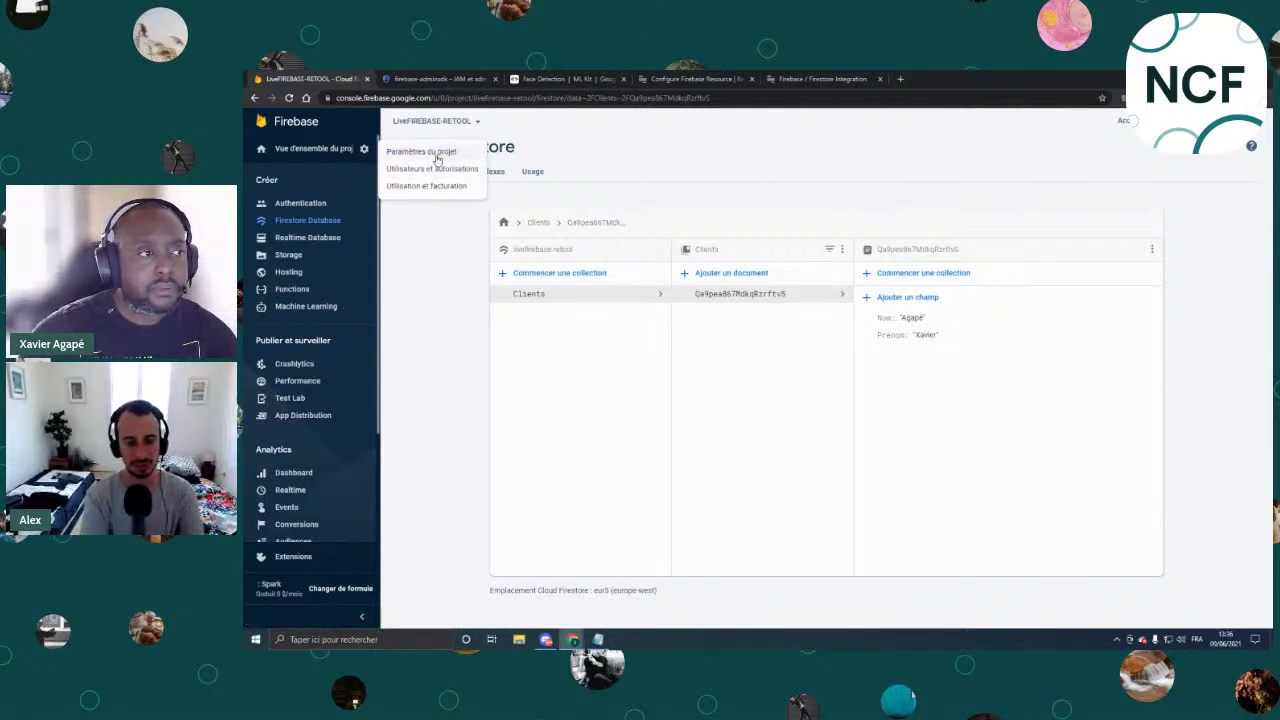
{"action": "left_click", "coordinate": [436, 155]}
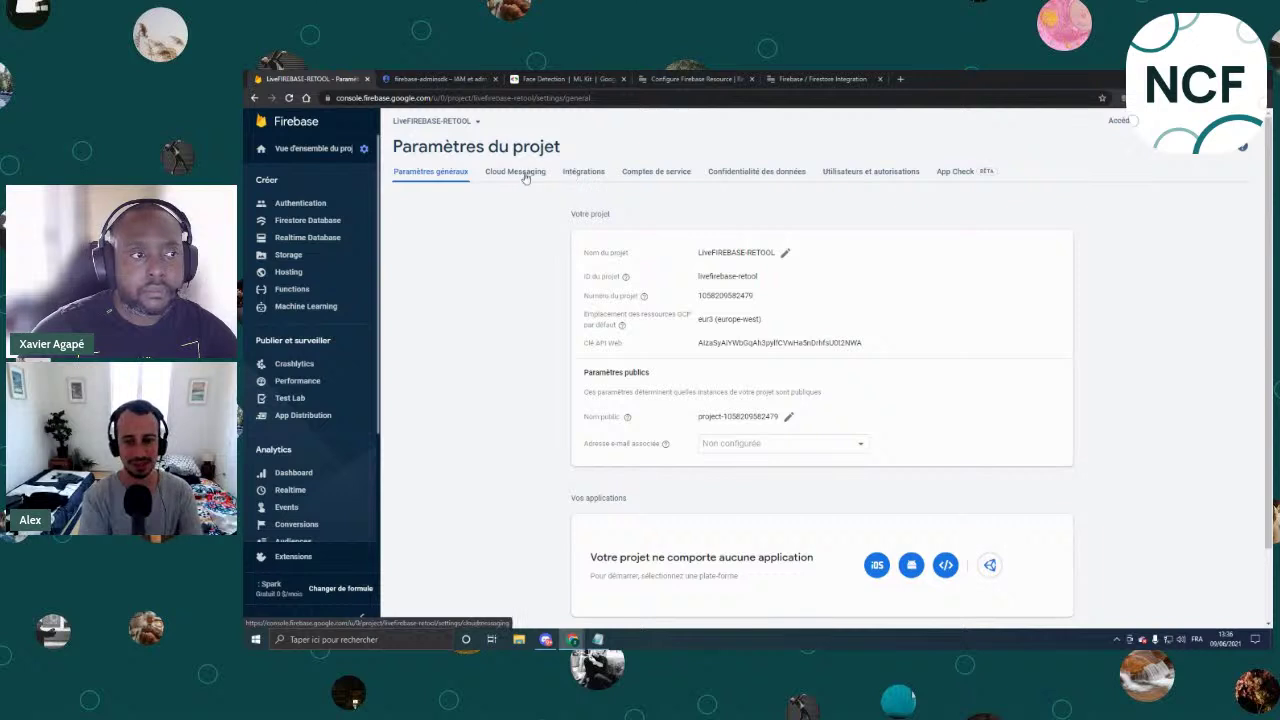
{"action": "left_click", "coordinate": [578, 174]}
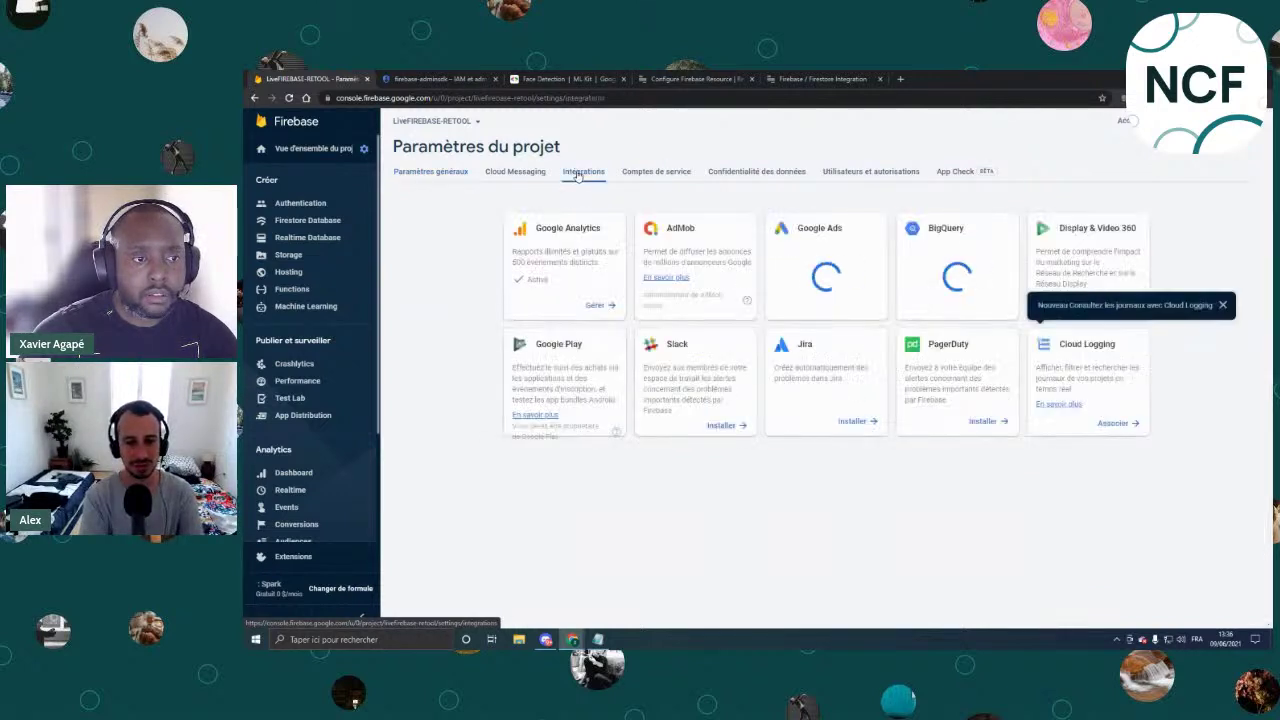
{"action": "left_click", "coordinate": [651, 173]}
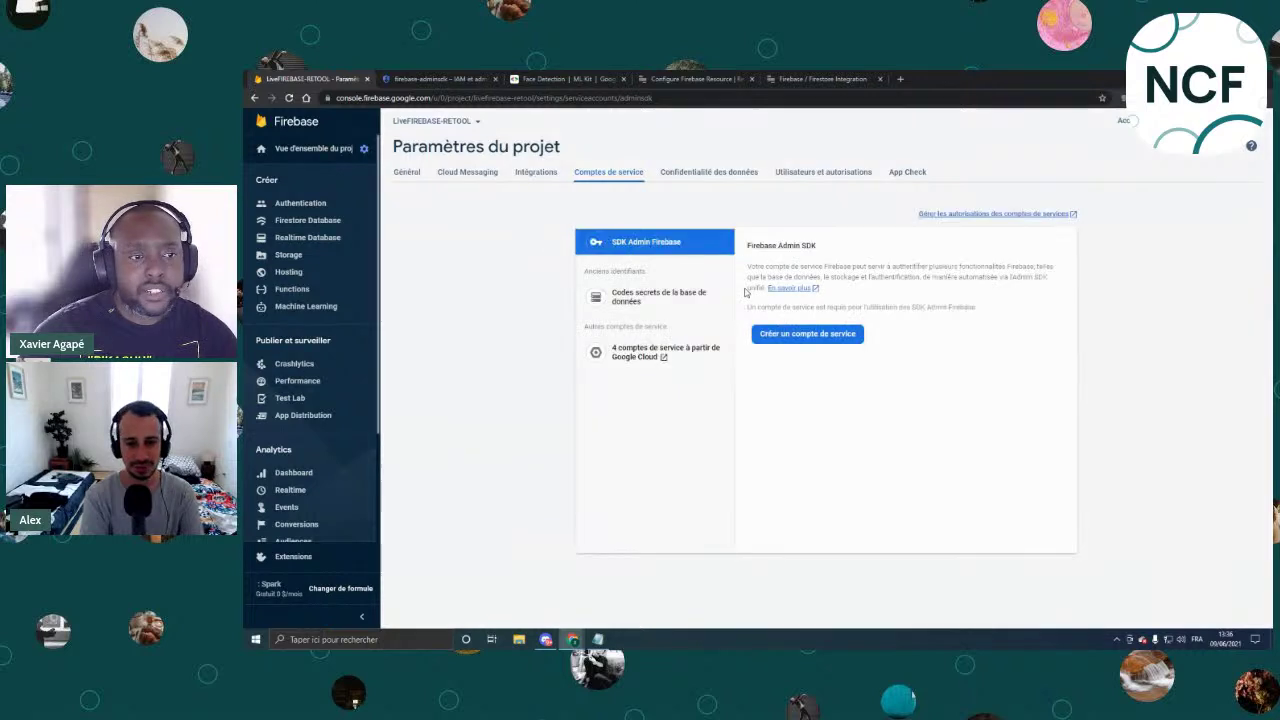
{"action": "left_click", "coordinate": [677, 295]}
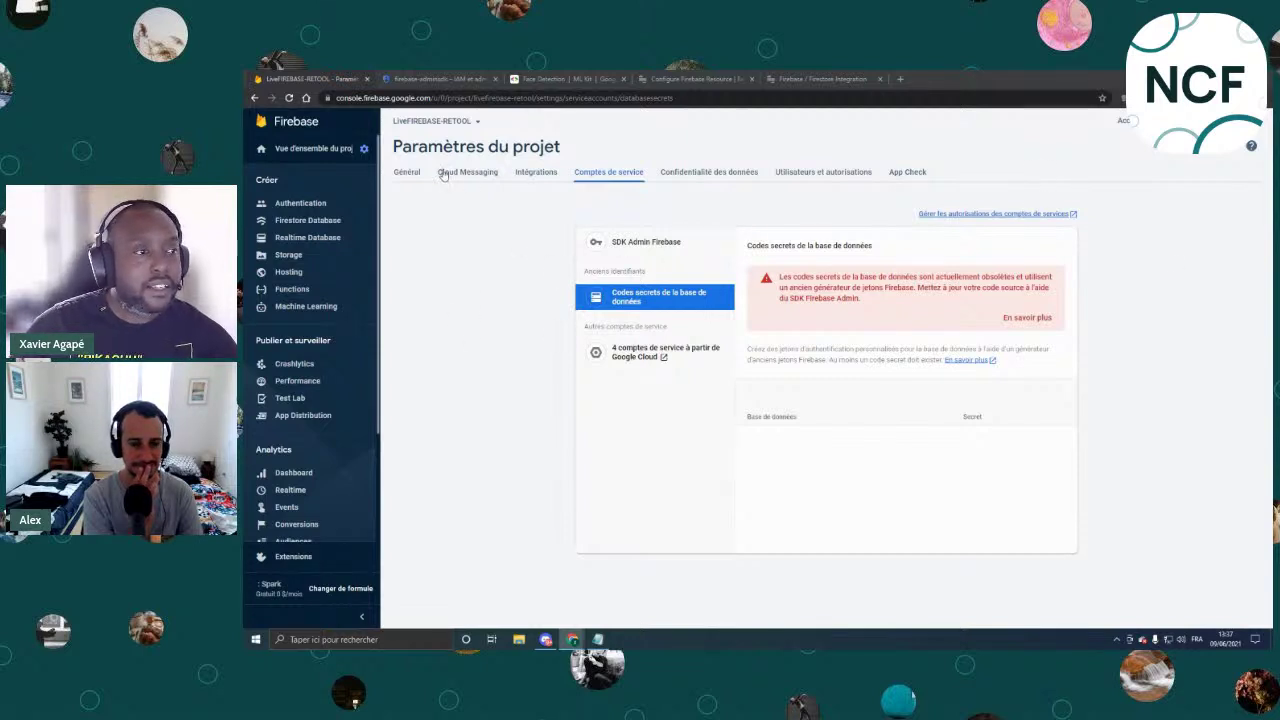
{"action": "left_click", "coordinate": [408, 173]}
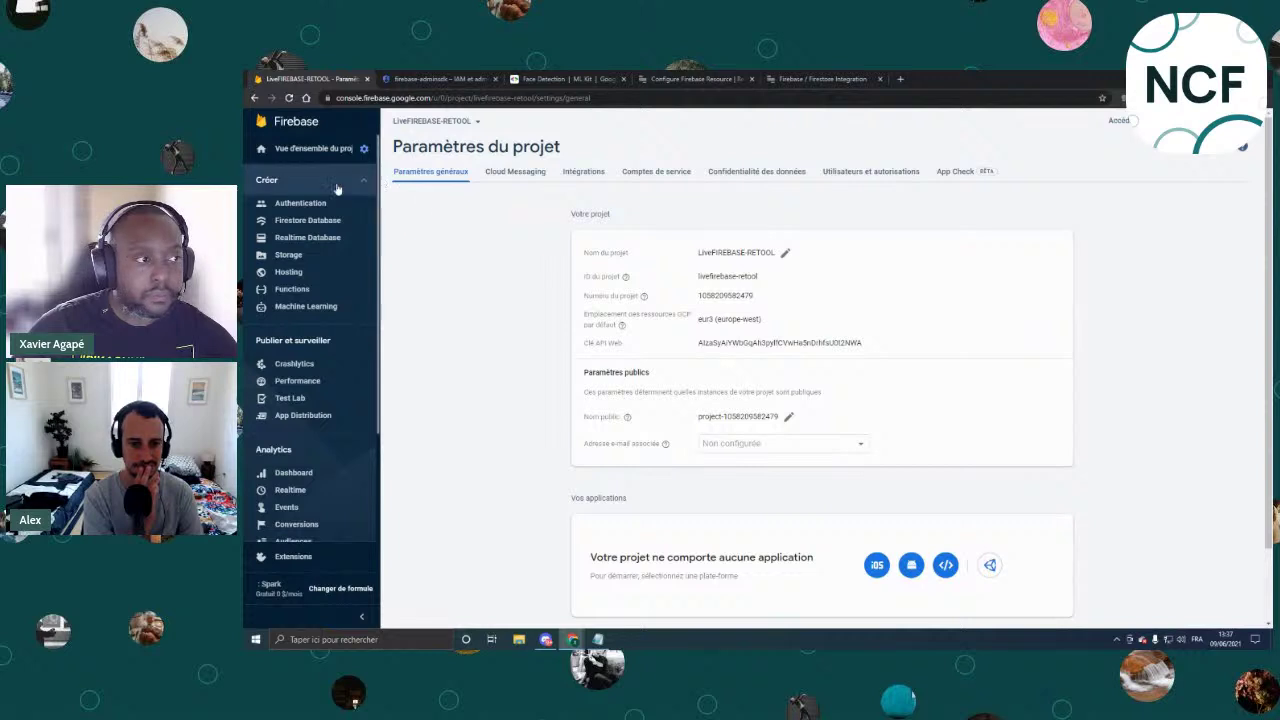
Read the database URL instructions in the Retool docs and open LiveFIREBASE-RETOOL through their Firebase console link.
{"action": "left_click", "coordinate": [811, 79]}
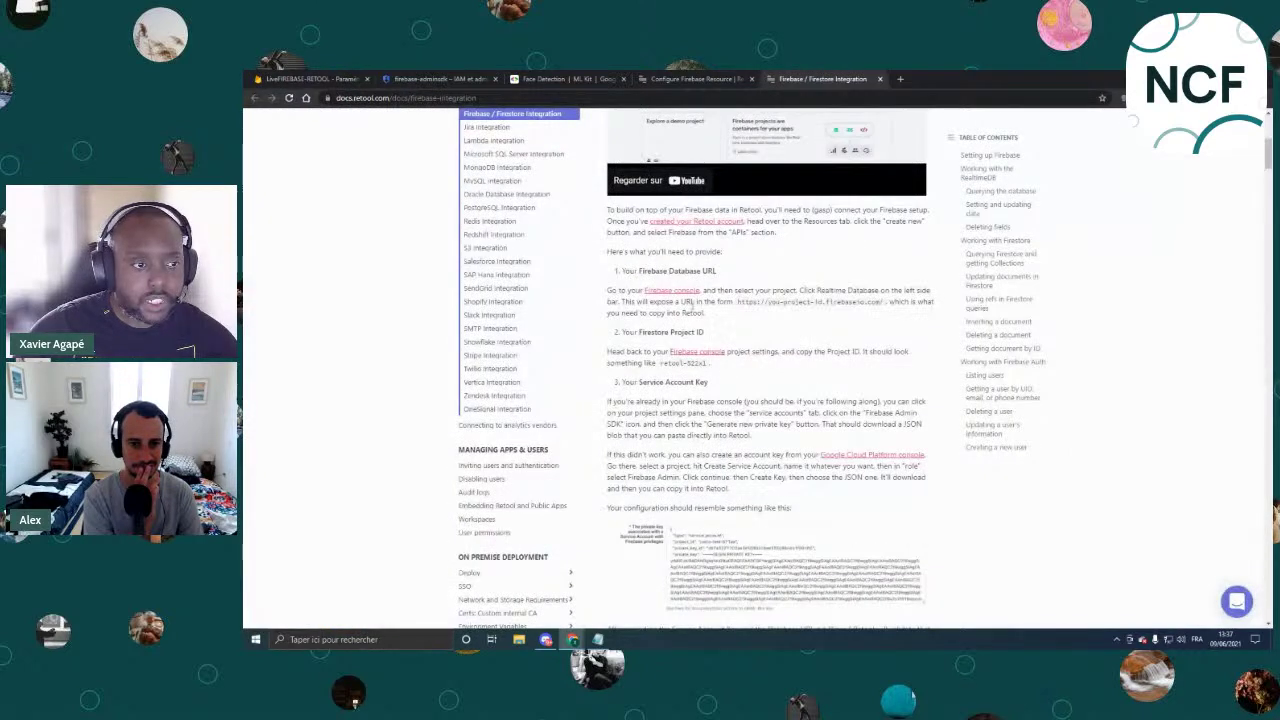
{"action": "middle_click", "coordinate": [685, 295]}
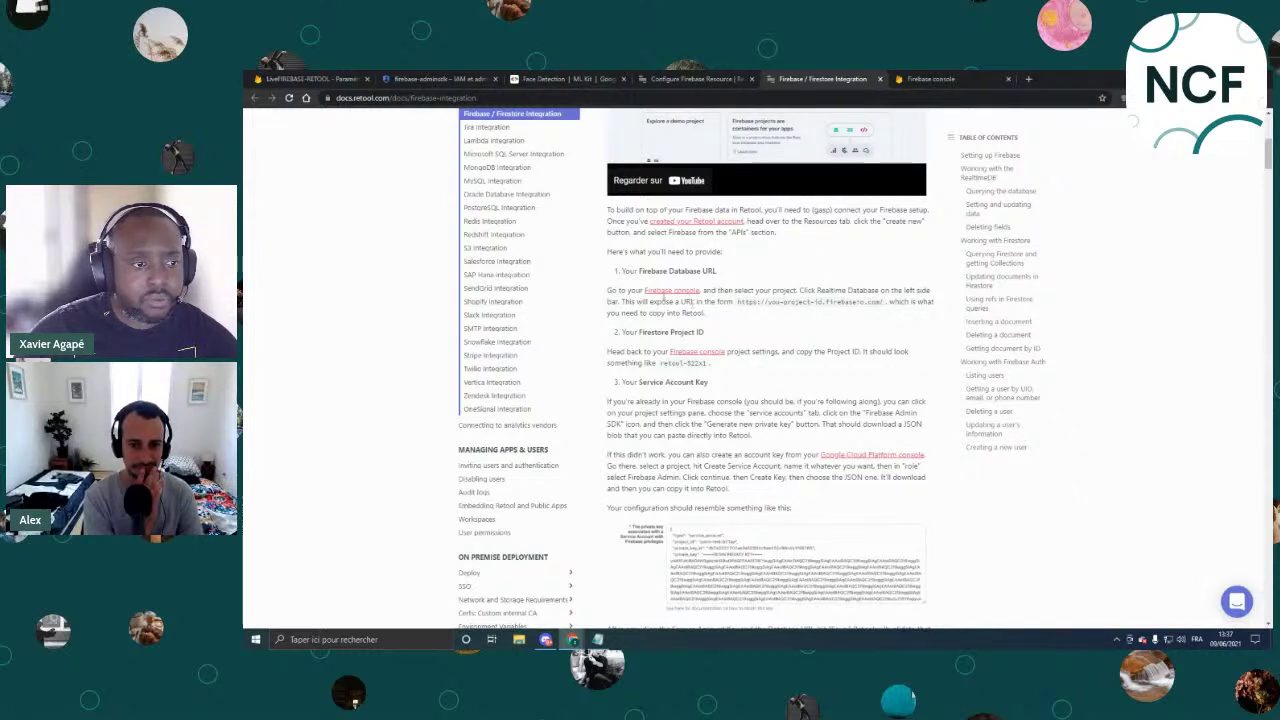
{"action": "scroll", "coordinate": [797, 258], "scroll_direction": "up", "scroll_amount": 2}
{"action": "scroll", "coordinate": [760, 250], "scroll_direction": "down", "scroll_amount": 1}
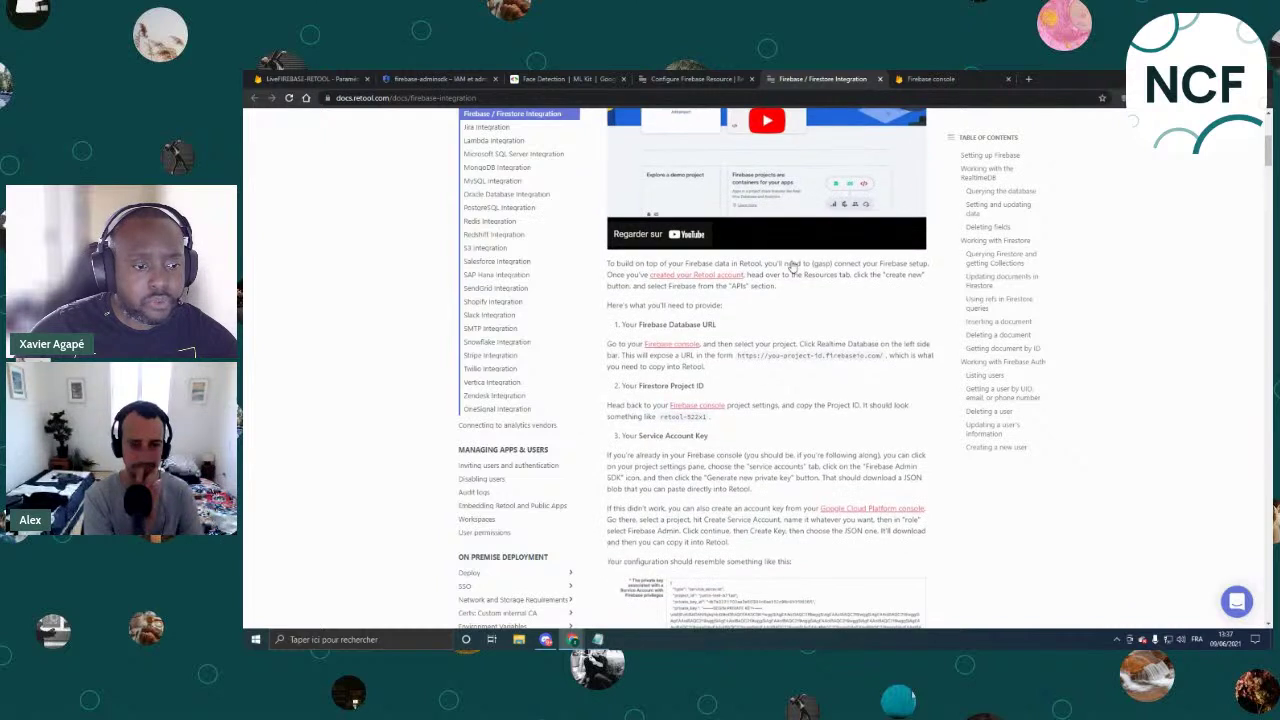
{"action": "left_click", "coordinate": [930, 78]}
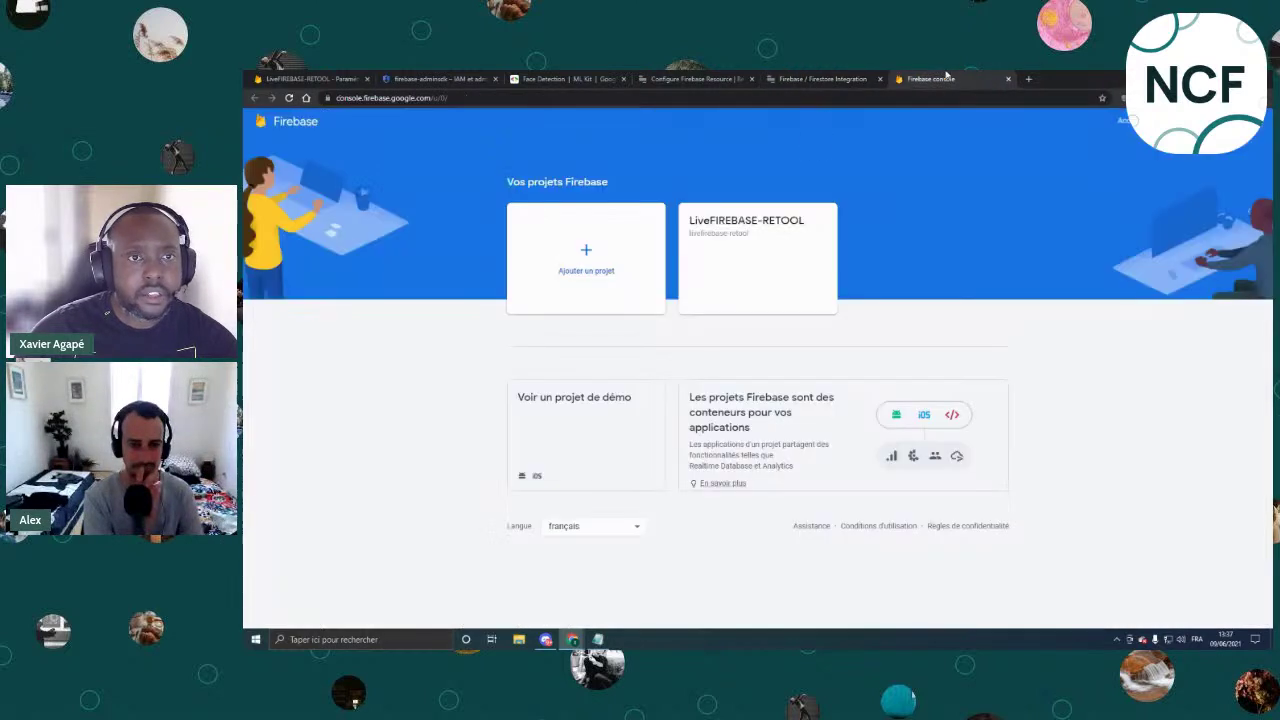
{"action": "left_click", "coordinate": [743, 234]}
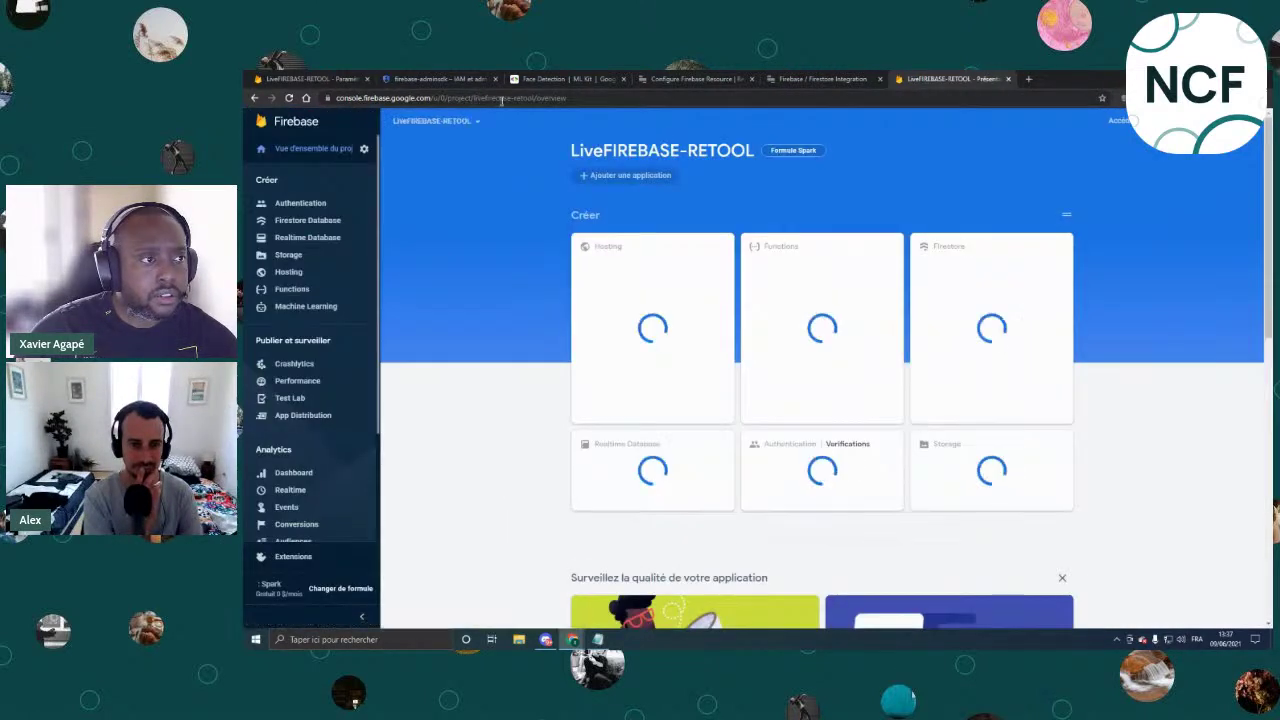
Try the project's console address, cut after the project ID, as the Firebase Database URL of the Retool resource and test the connection.
{"action": "left_click", "coordinate": [556, 99]}
{"action": "left_click_drag", "start_coordinate": [592, 99], "coordinate": [325, 117]}
{"action": "key", "text": "ctrl+c"}
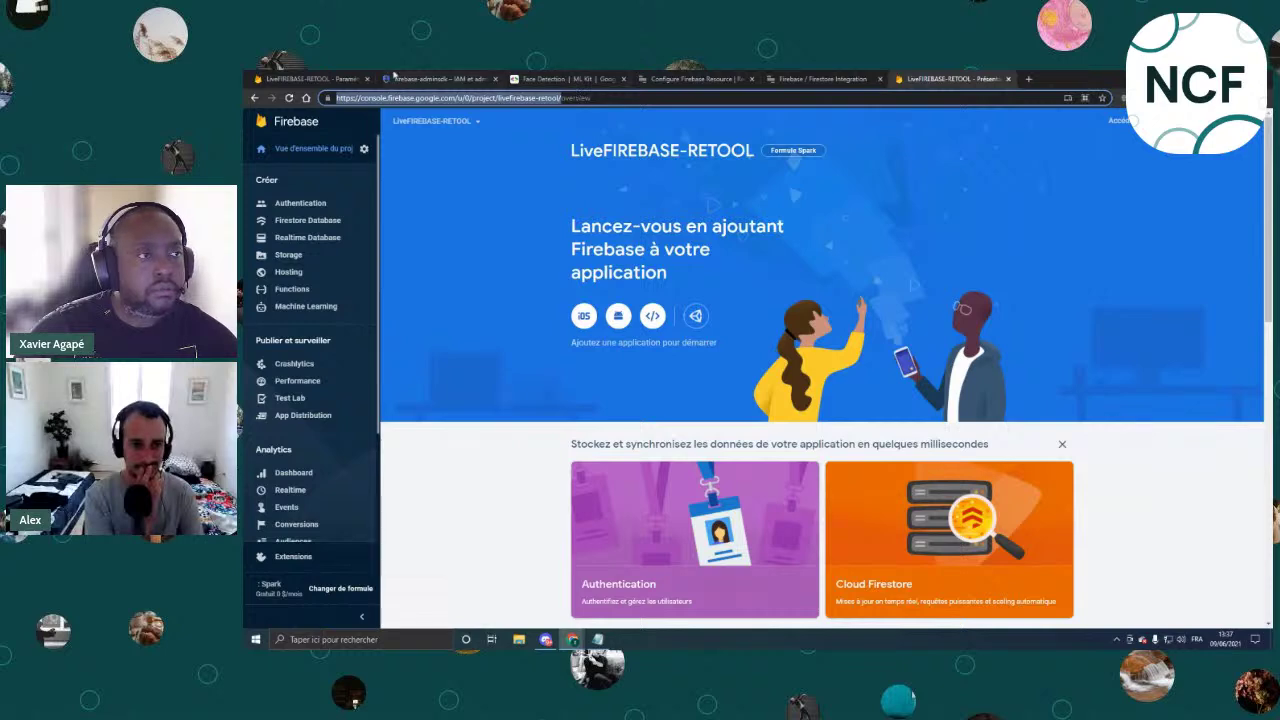
{"action": "left_click", "coordinate": [822, 78]}
{"action": "left_click", "coordinate": [697, 78]}
{"action": "left_click", "coordinate": [880, 290]}
{"action": "key", "text": "ctrl+v"}
{"action": "left_click", "coordinate": [942, 591]}
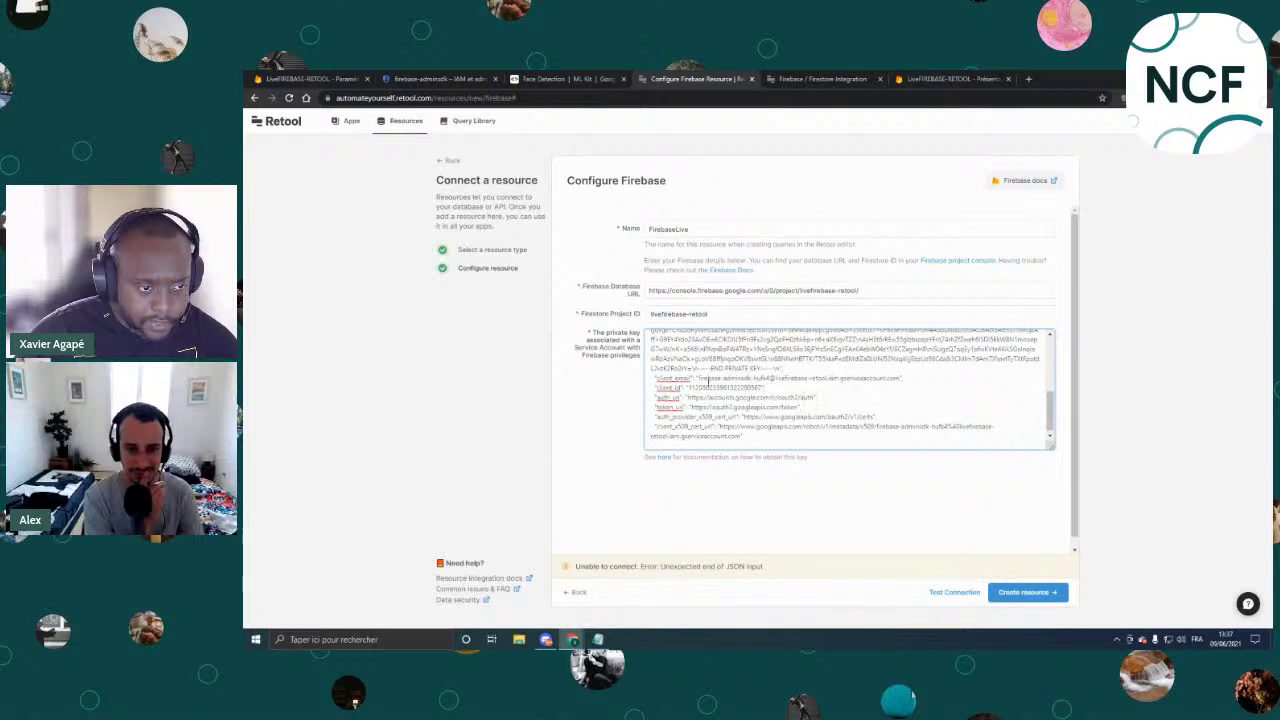
{"action": "scroll", "coordinate": [781, 386], "scroll_direction": "up", "scroll_amount": 5}
{"action": "scroll", "coordinate": [762, 408], "scroll_direction": "up", "scroll_amount": 5}
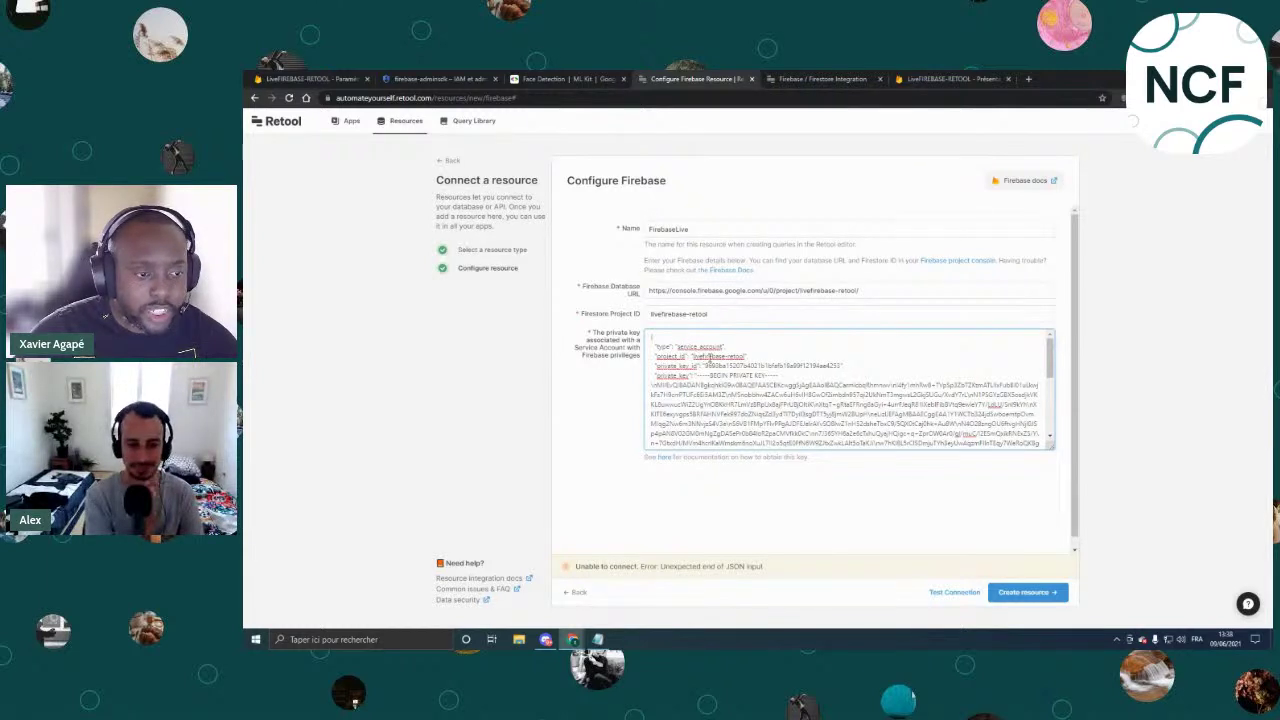
{"action": "scroll", "coordinate": [703, 363], "scroll_direction": "down", "scroll_amount": 5}
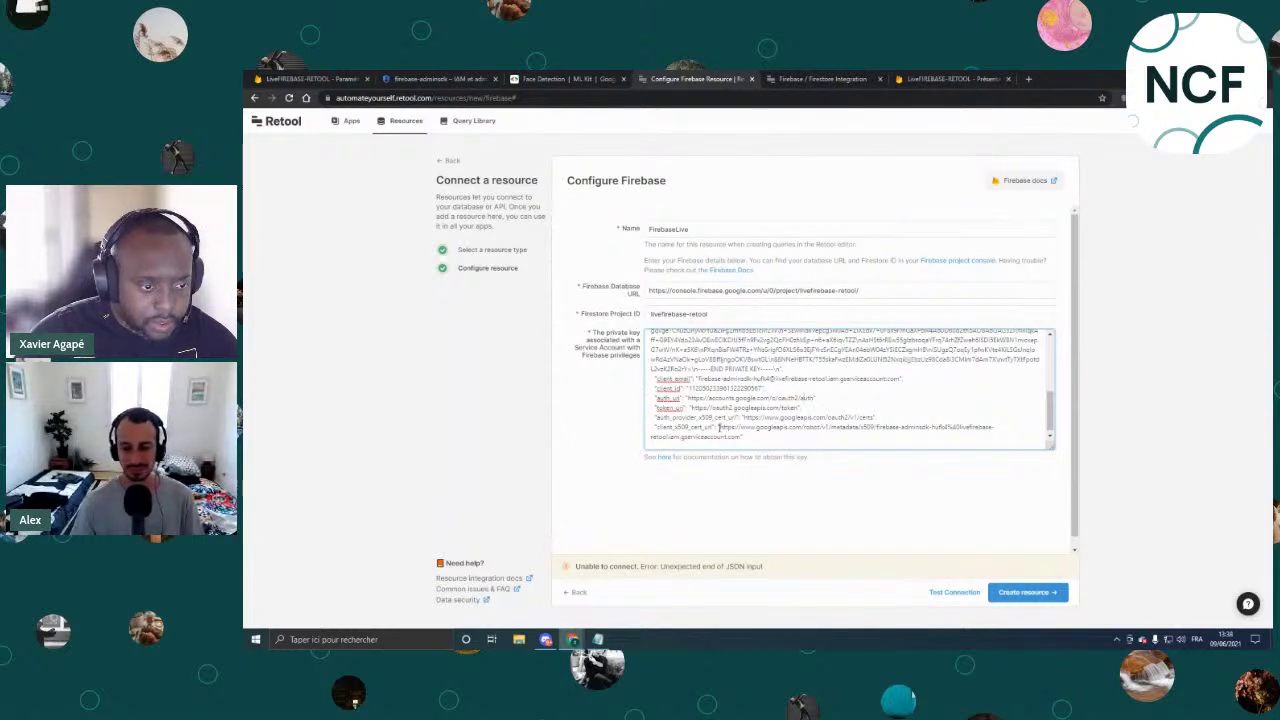
{"action": "left_click_drag", "start_coordinate": [720, 427], "coordinate": [831, 428]}
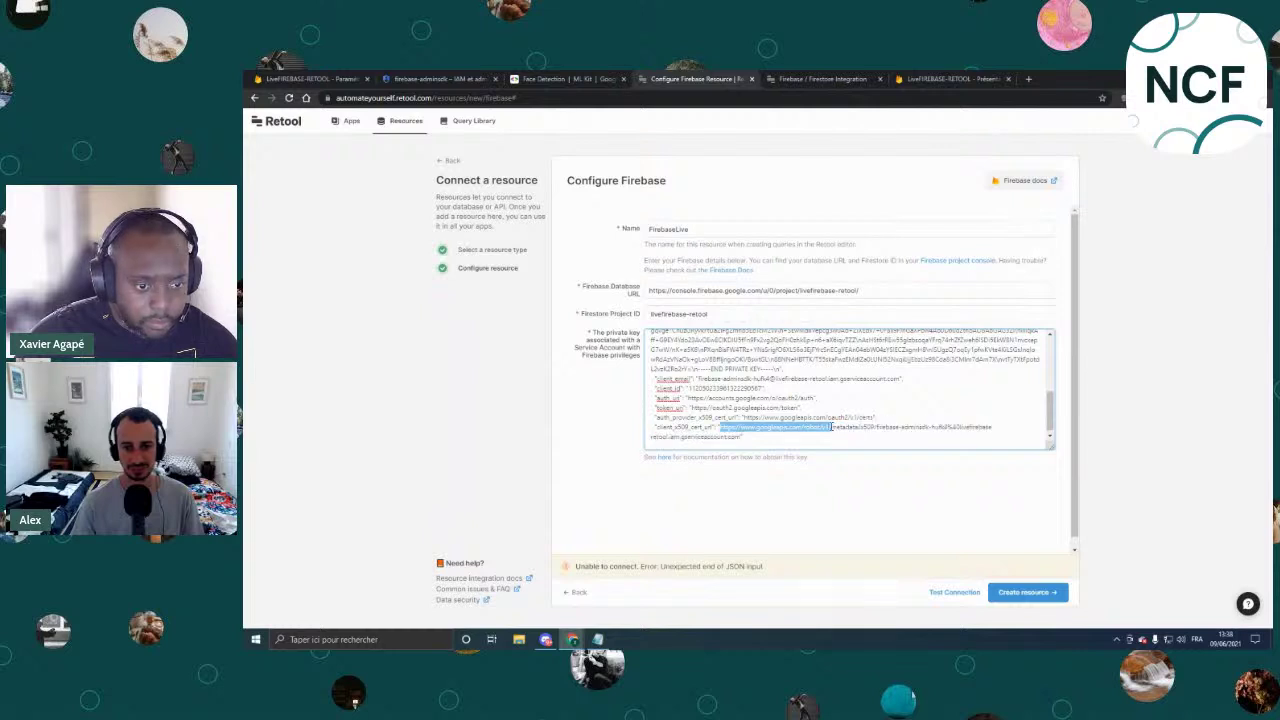
{"action": "key", "text": "ctrl+c"}
{"action": "triple_click", "coordinate": [767, 291]}
{"action": "key", "text": "ctrl+v"}
{"action": "left_click", "coordinate": [942, 592]}
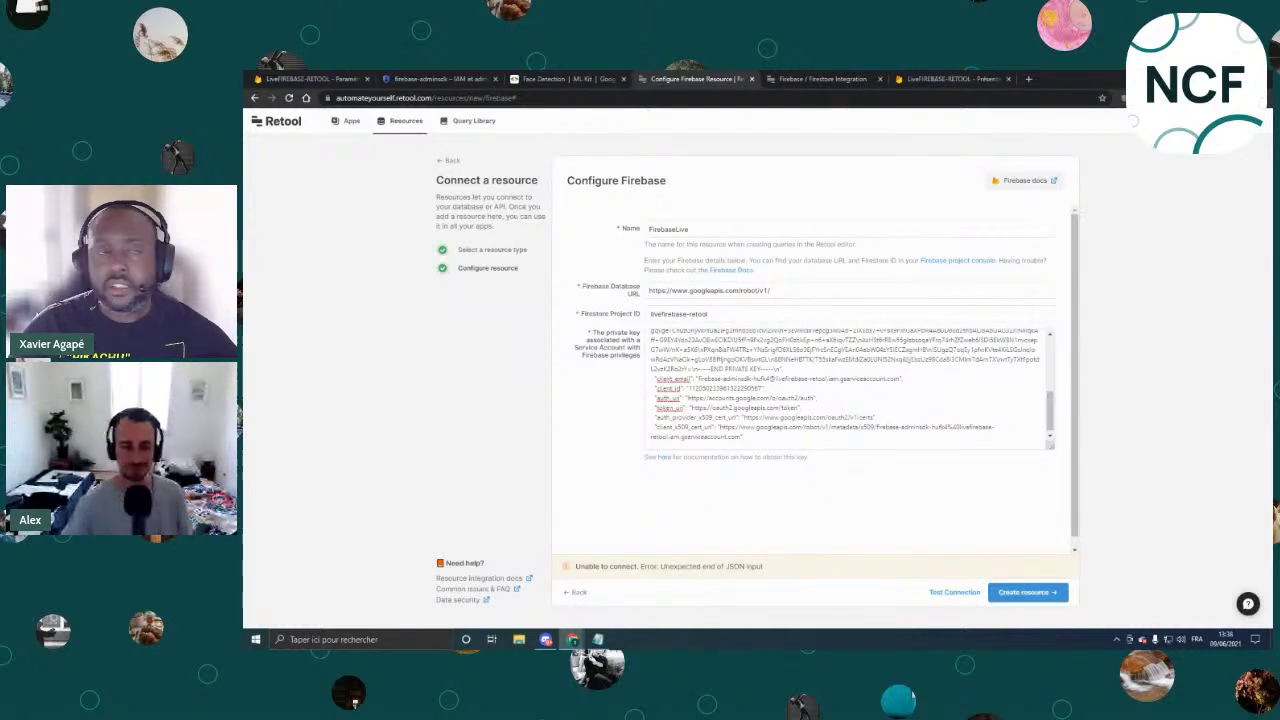
{"action": "middle_click", "coordinate": [406, 120]}
{"action": "left_click", "coordinate": [813, 82]}
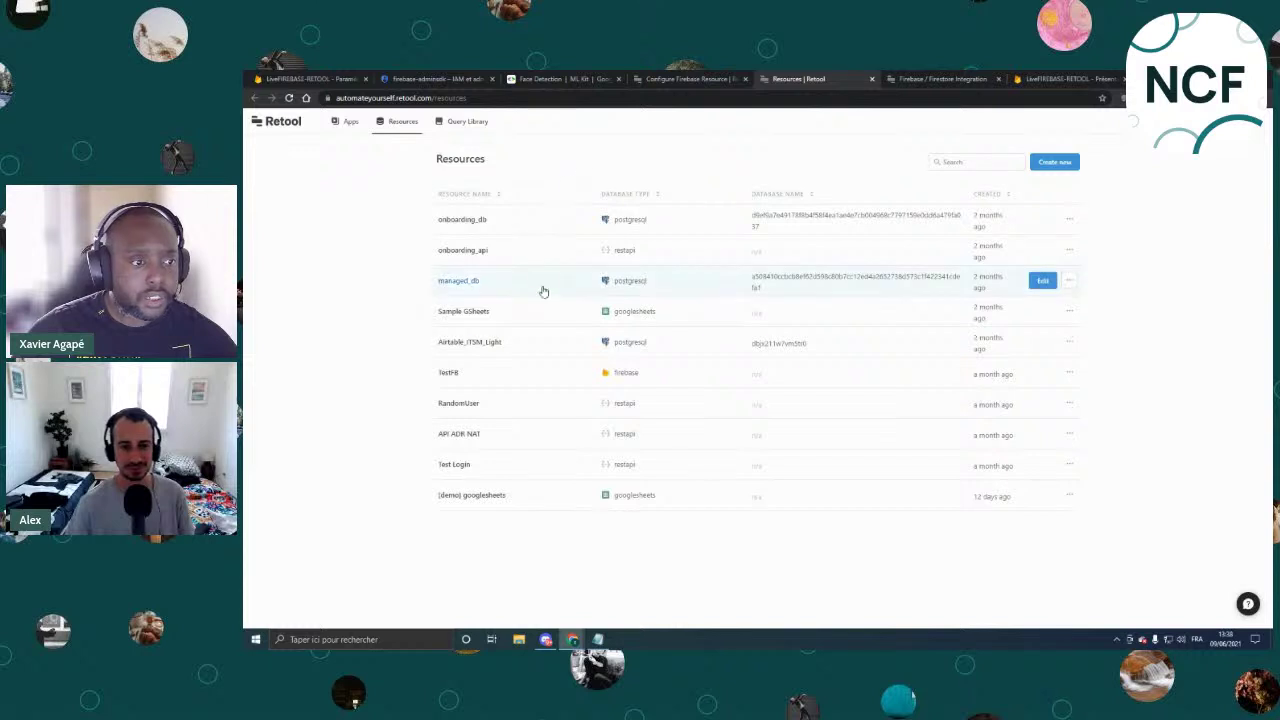
{"action": "left_click", "coordinate": [452, 370]}
{"action": "triple_click", "coordinate": [785, 308]}
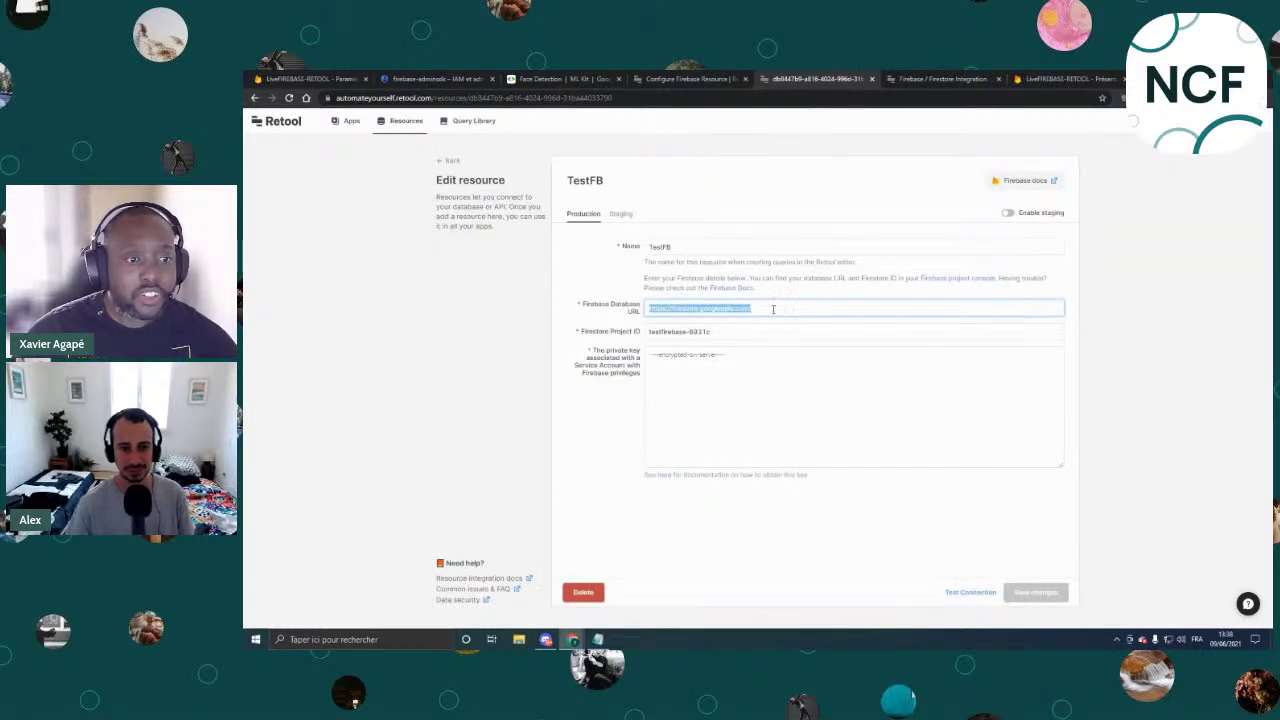
{"action": "left_click", "coordinate": [692, 79]}
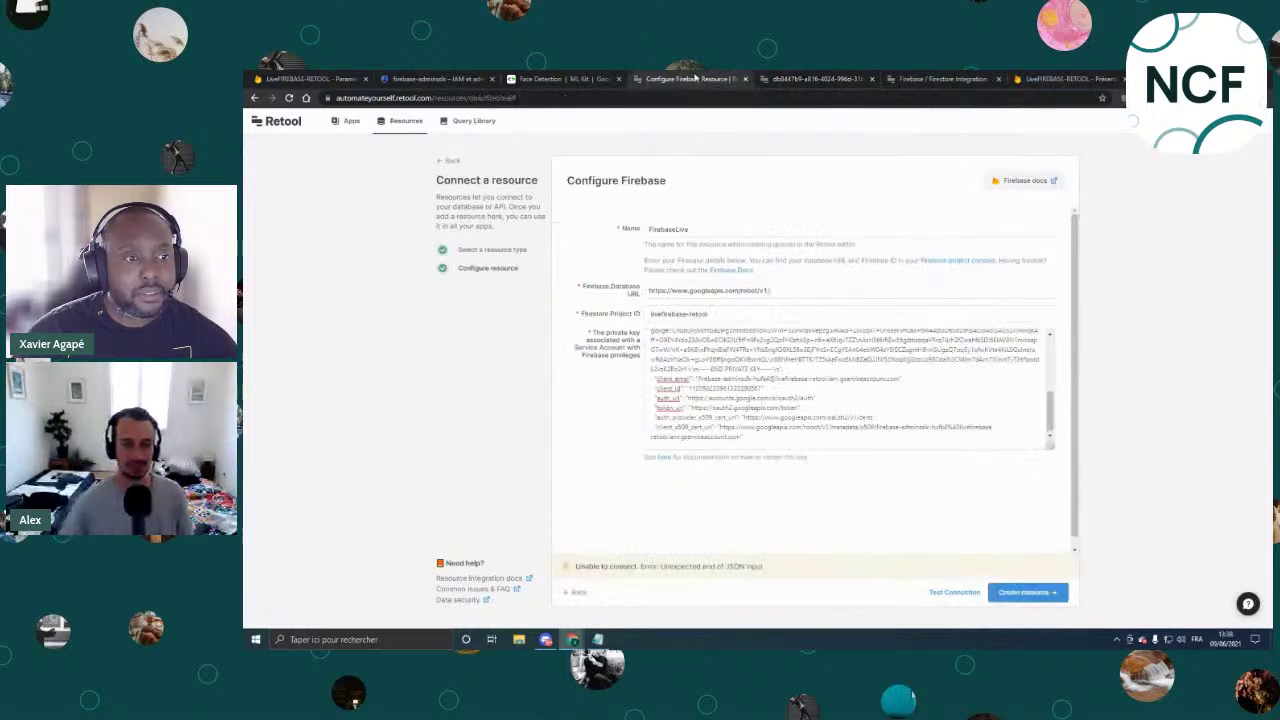
{"action": "triple_click", "coordinate": [777, 290]}
{"action": "key", "text": "ctrl+v"}
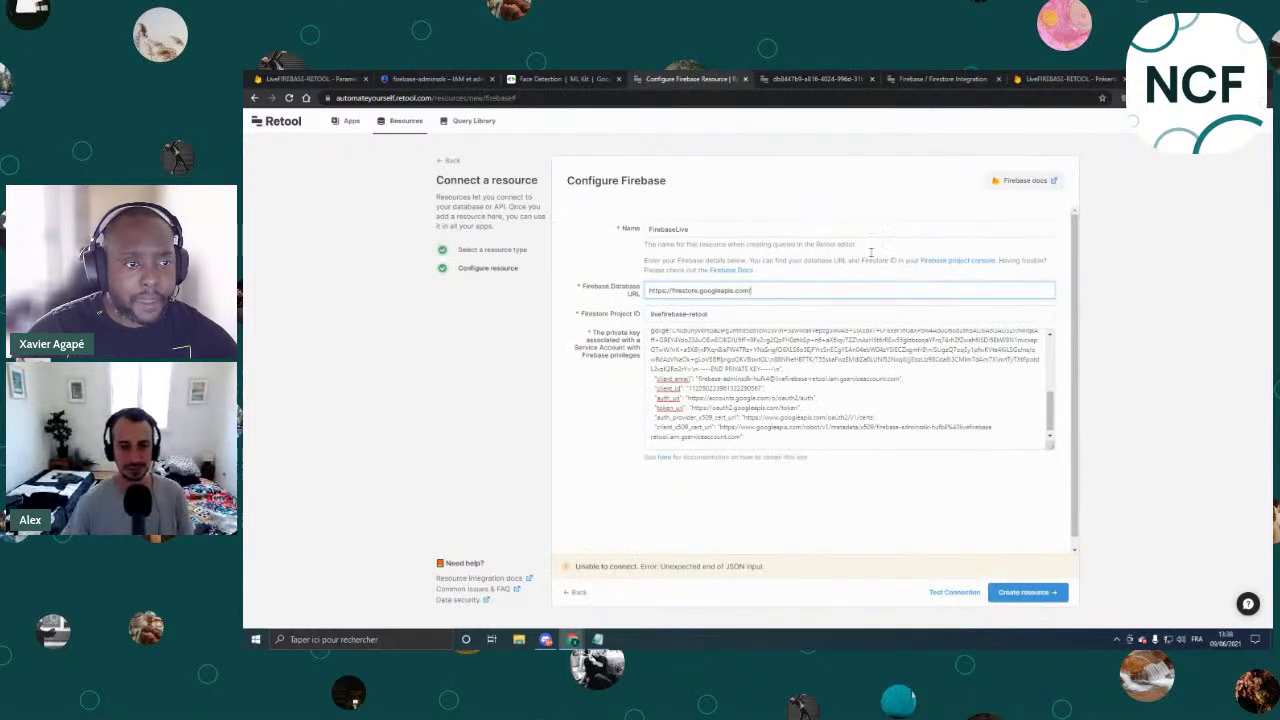
{"action": "left_click", "coordinate": [956, 593]}
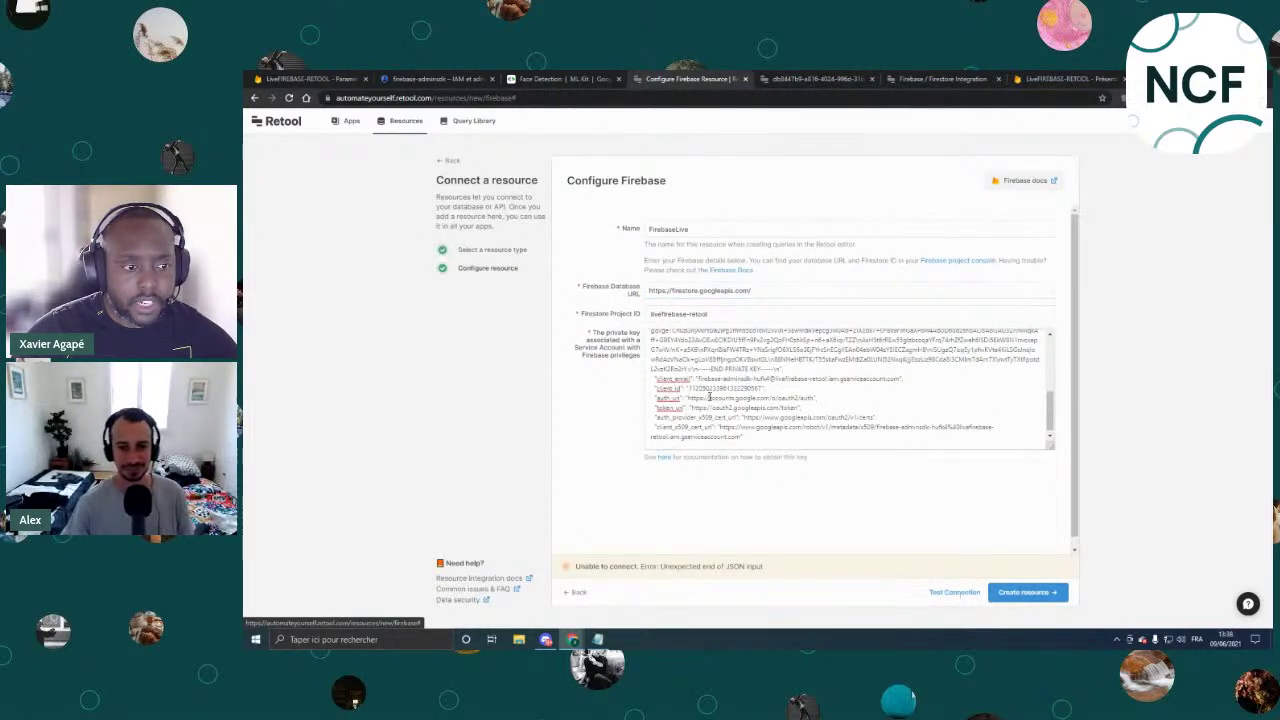
Add the missing closing brace on a new line at the end of the service account key JSON and test the connection.
{"action": "left_click", "coordinate": [762, 432]}
{"action": "scroll", "coordinate": [764, 430], "scroll_direction": "down", "scroll_amount": 1}
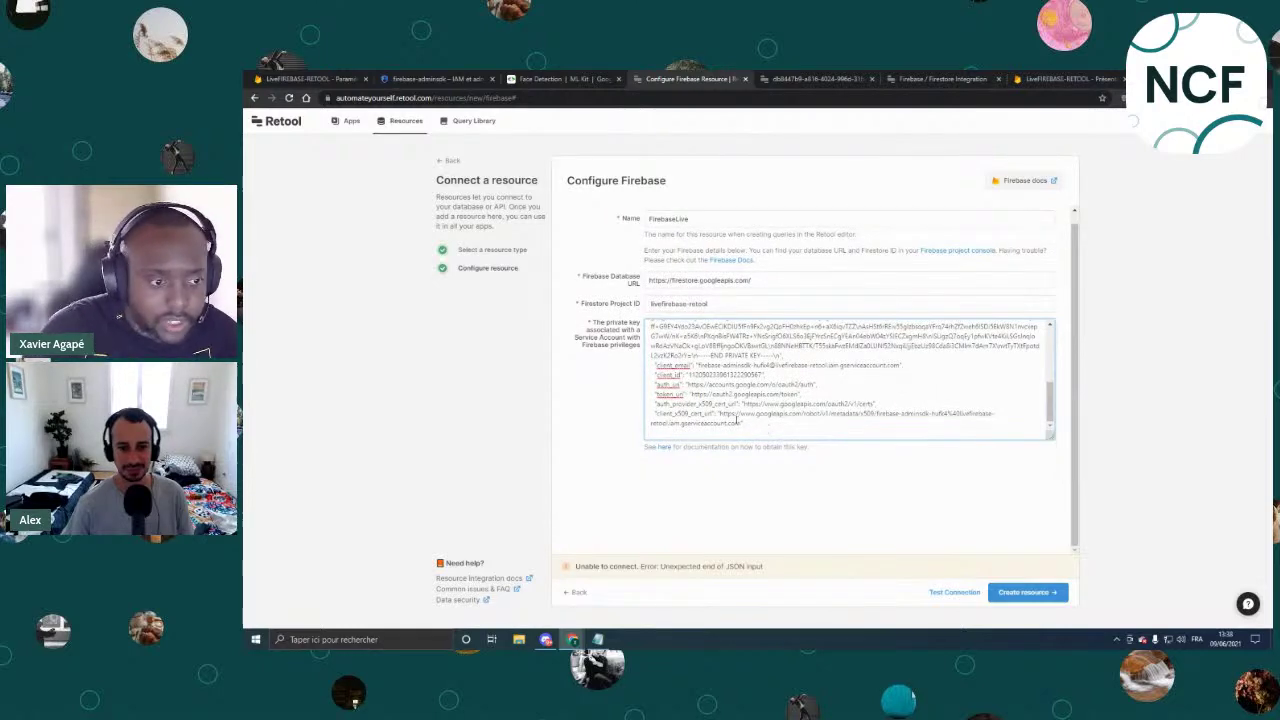
{"action": "scroll", "coordinate": [766, 429], "scroll_direction": "up", "scroll_amount": 2}
{"action": "scroll", "coordinate": [757, 412], "scroll_direction": "down", "scroll_amount": 3}
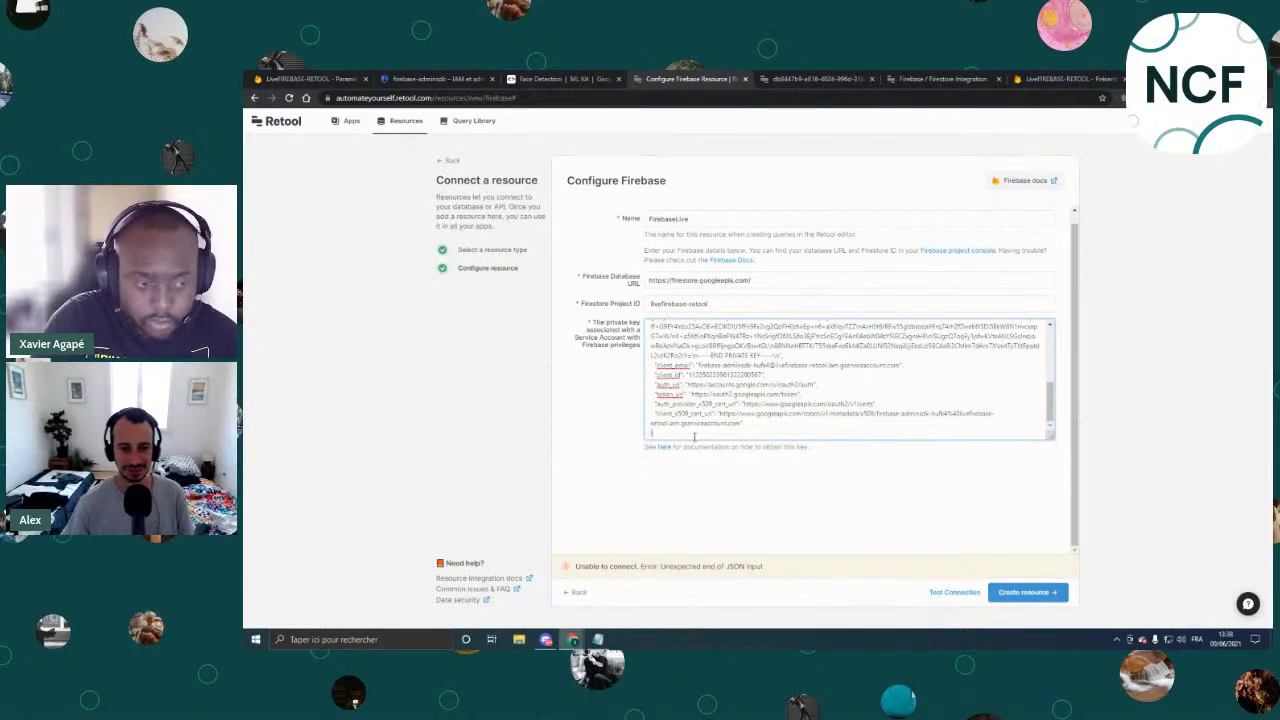
{"action": "left_click", "coordinate": [936, 591]}
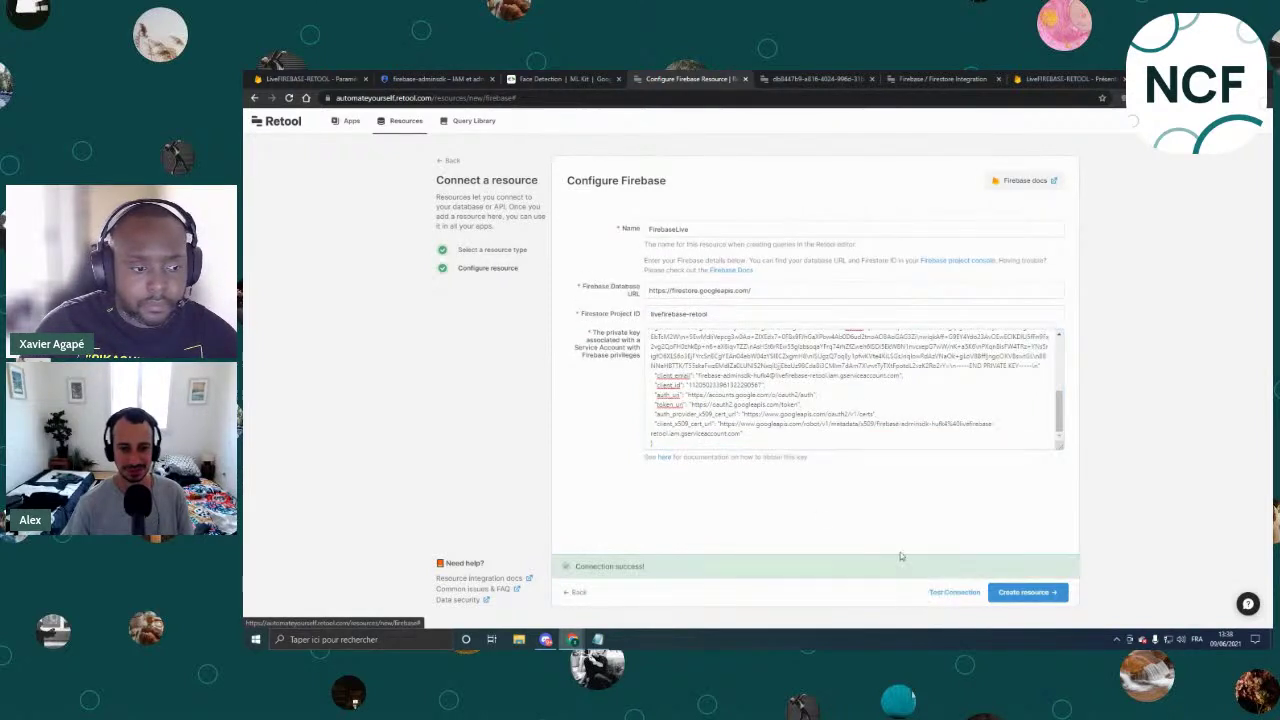
Create the FirebaseLive resource and build a new app from it named LiveRetoolFB.
{"action": "left_click", "coordinate": [1030, 594]}
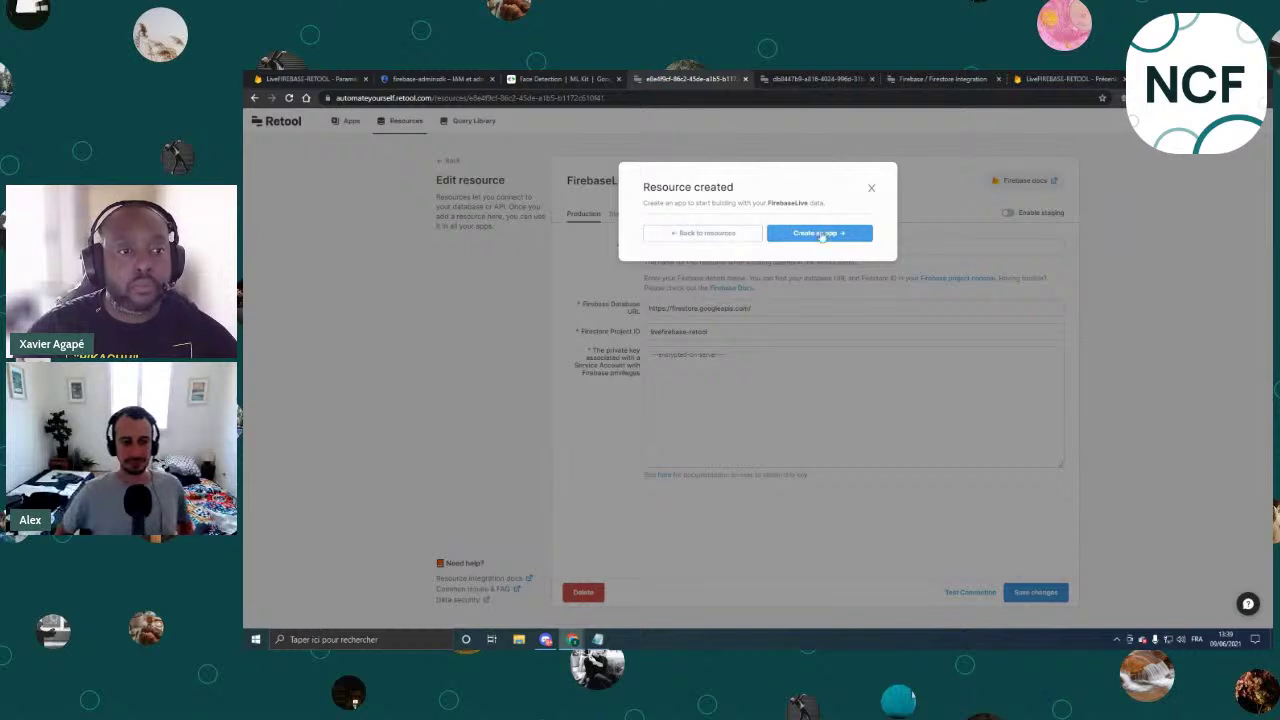
{"action": "left_click", "coordinate": [820, 234]}
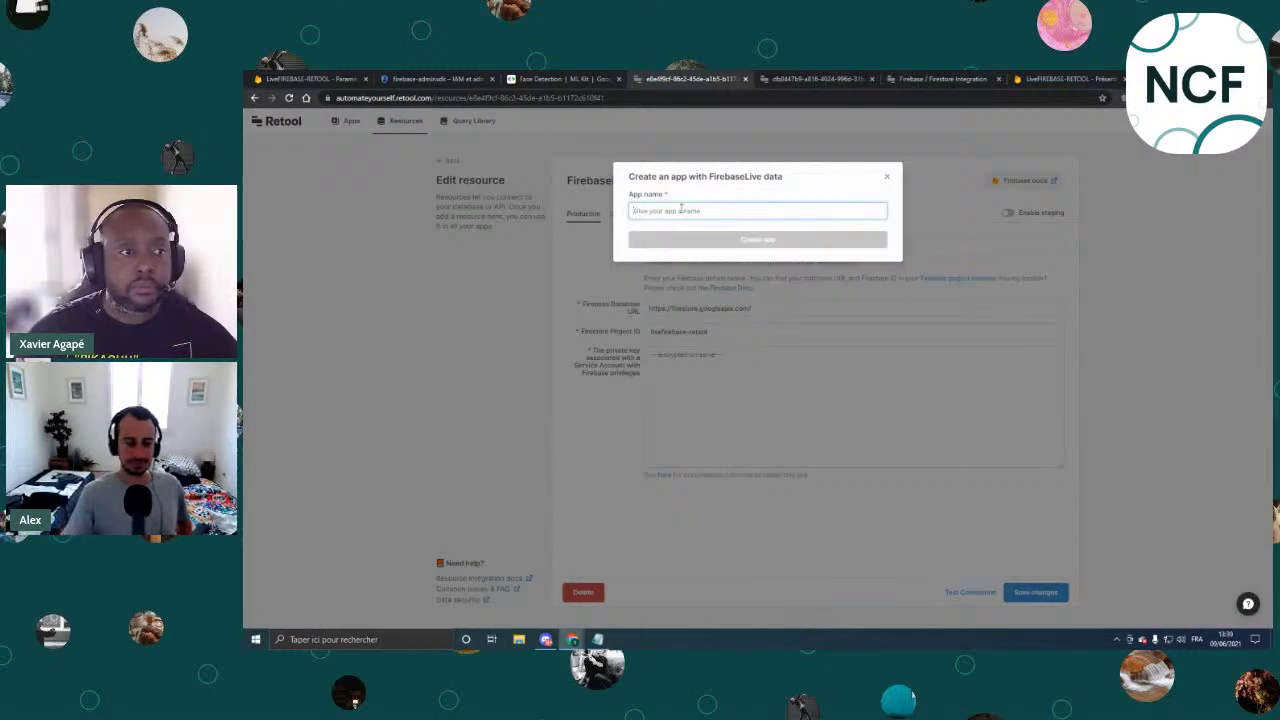
{"action": "type", "text": "LiveF"}
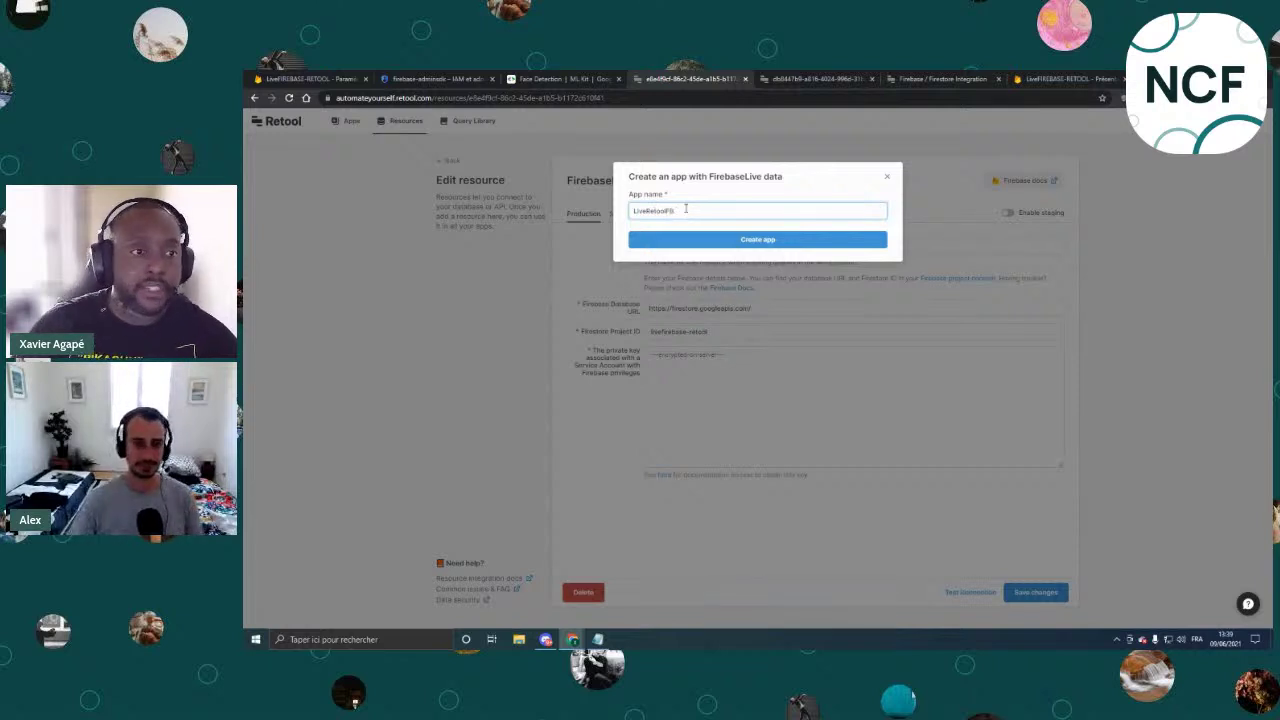
{"action": "left_click", "coordinate": [758, 240]}
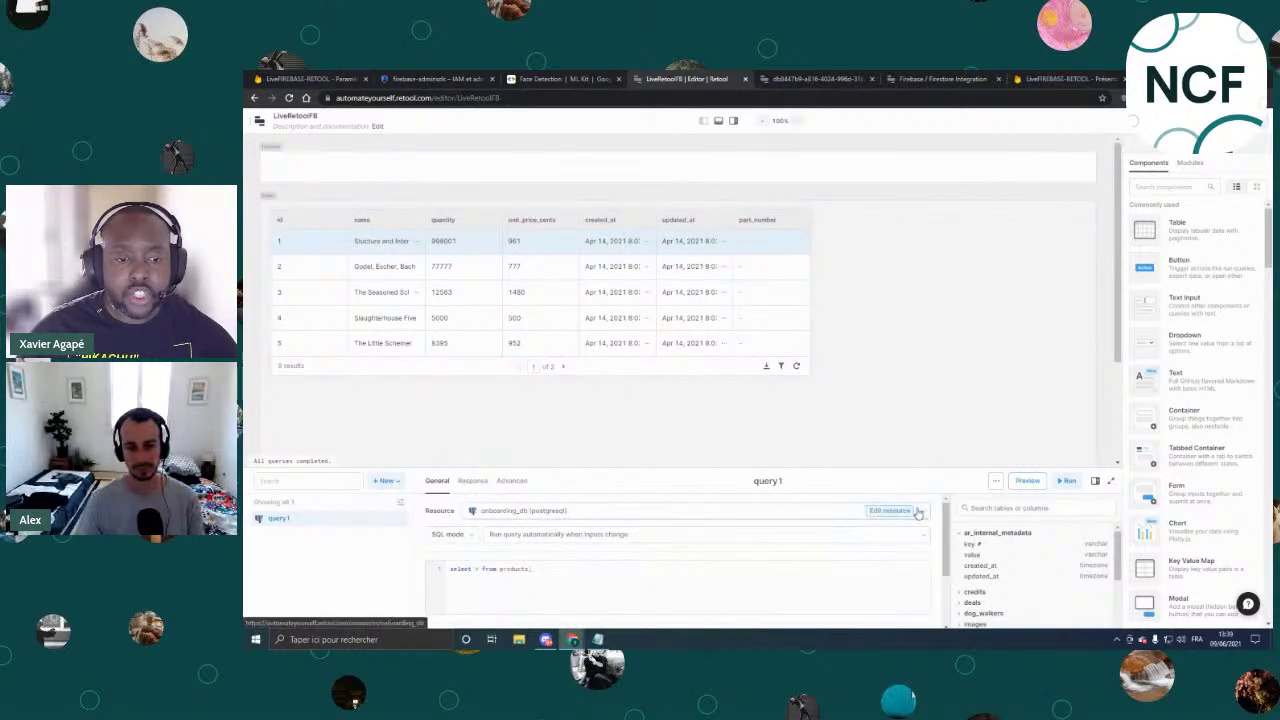
Review the Clients collection and its document fields in Firebase's Cloud Firestore console, and return to the LiveRetoolFB editor in Retool.
{"action": "left_click", "coordinate": [310, 78]}
{"action": "left_click", "coordinate": [330, 222]}
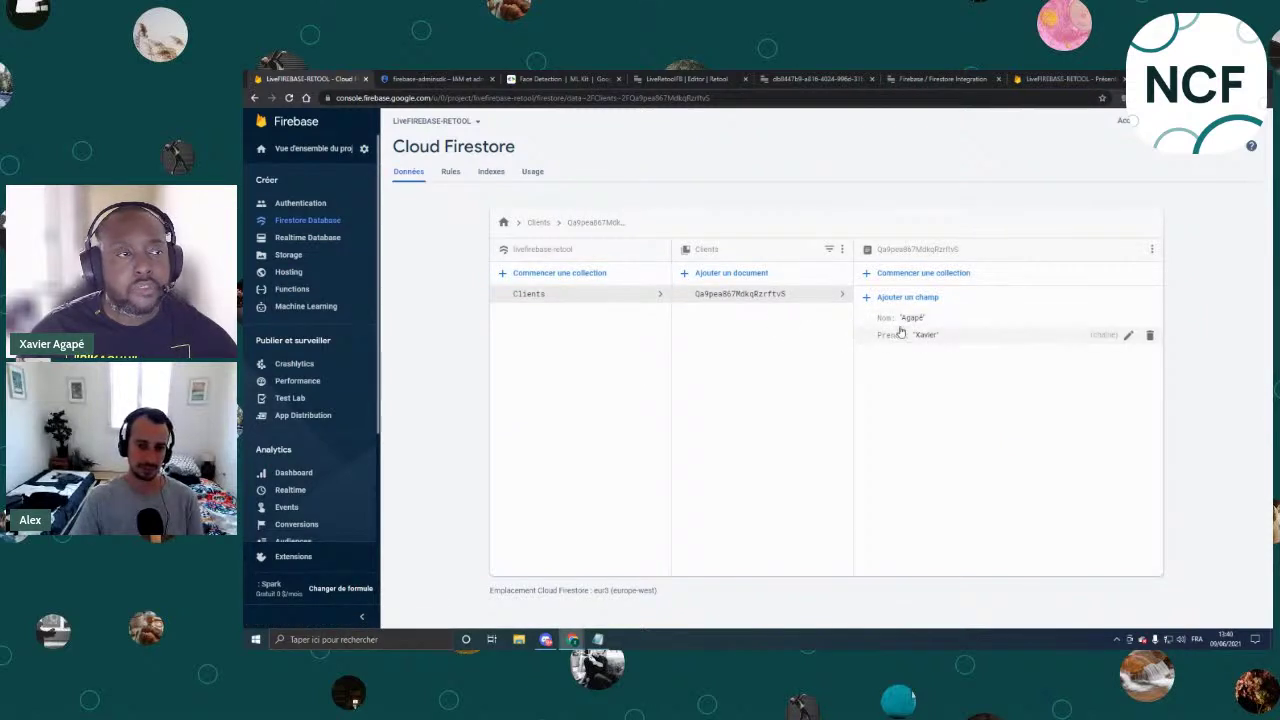
{"action": "left_click", "coordinate": [686, 78]}
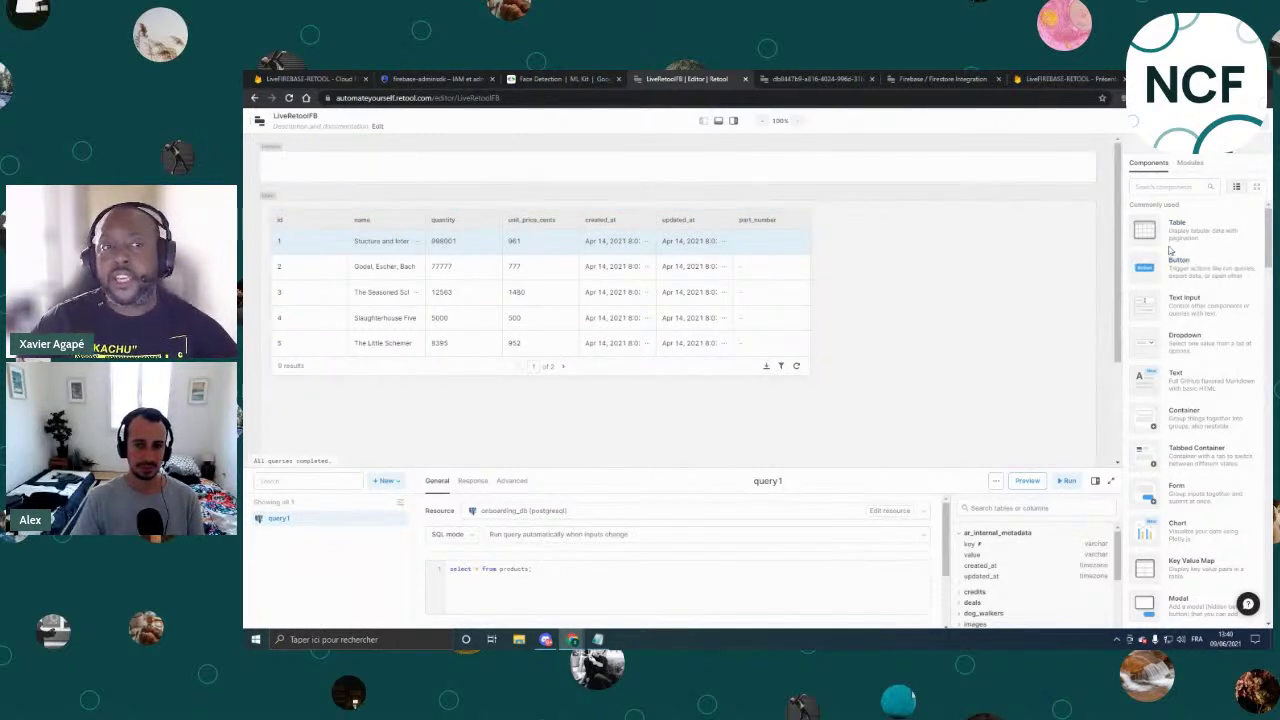
{"action": "scroll", "coordinate": [1165, 242], "scroll_direction": "down", "scroll_amount": 1}
{"action": "scroll", "coordinate": [1165, 242], "scroll_direction": "up", "scroll_amount": 1}
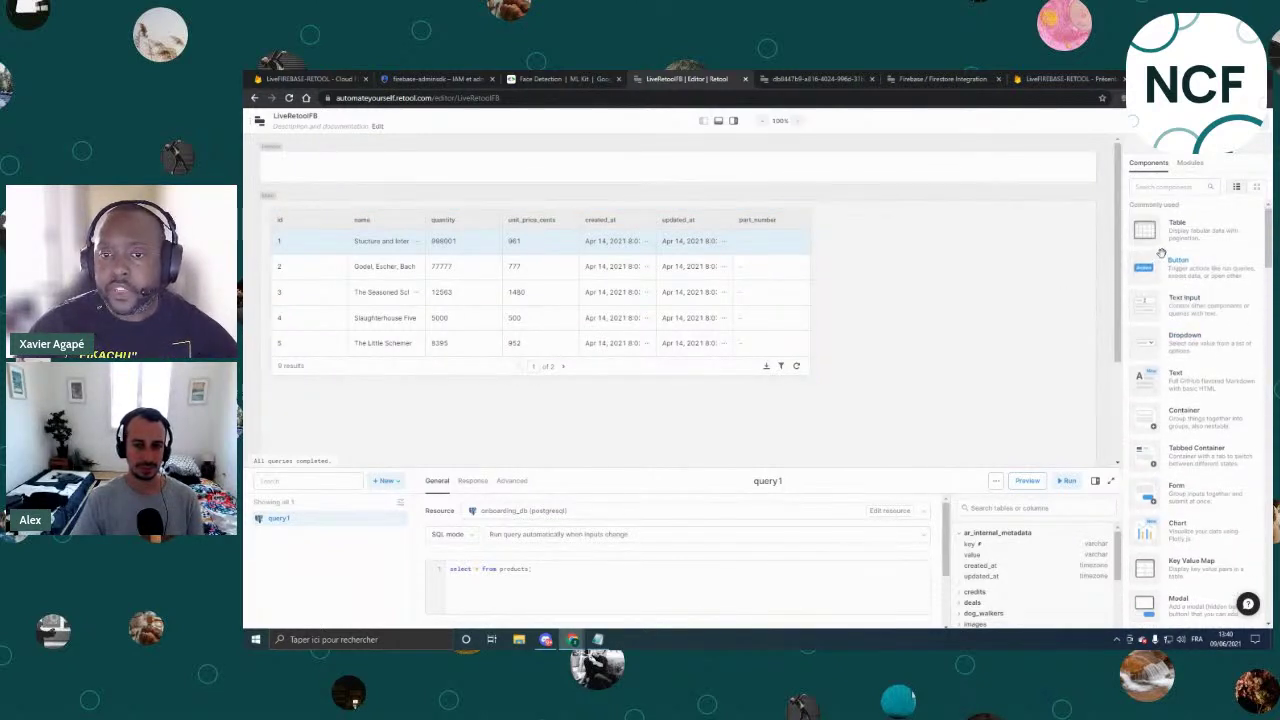
Delete the sample table table1 from the app canvas and confirm the deletion.
{"action": "left_click", "coordinate": [284, 201]}
{"action": "key", "text": "Delete"}
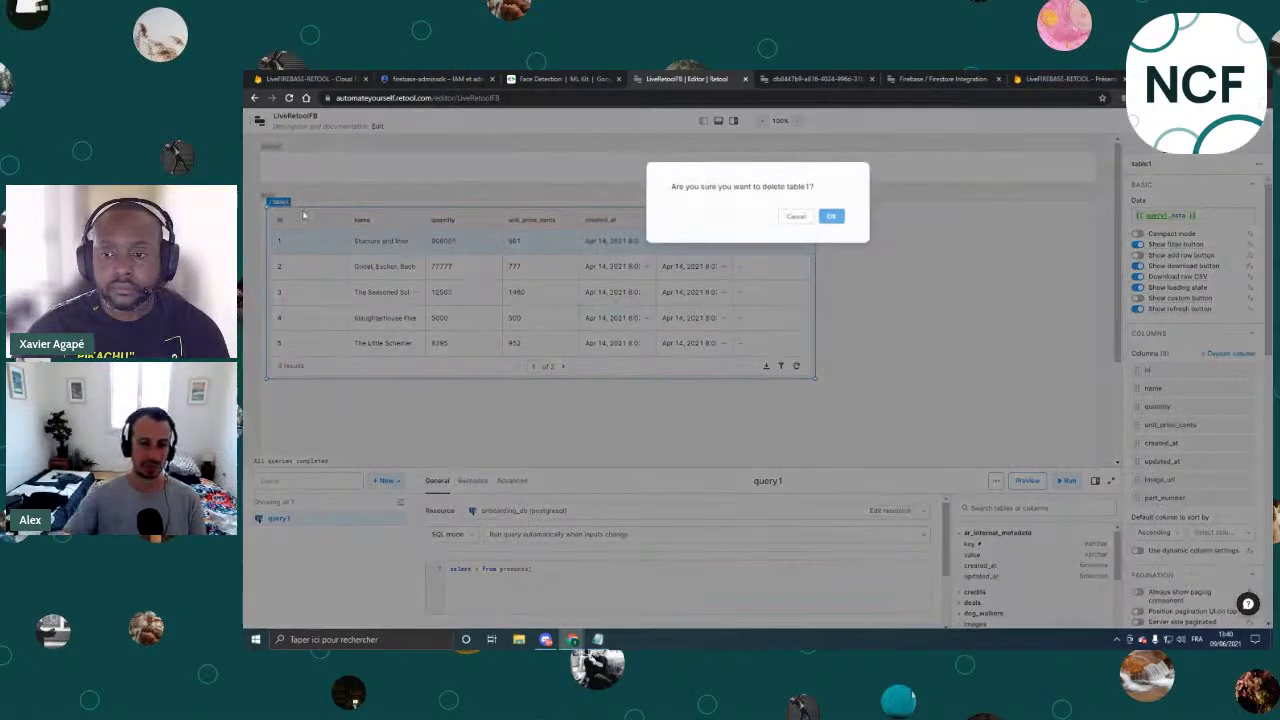
{"action": "left_click", "coordinate": [824, 216]}
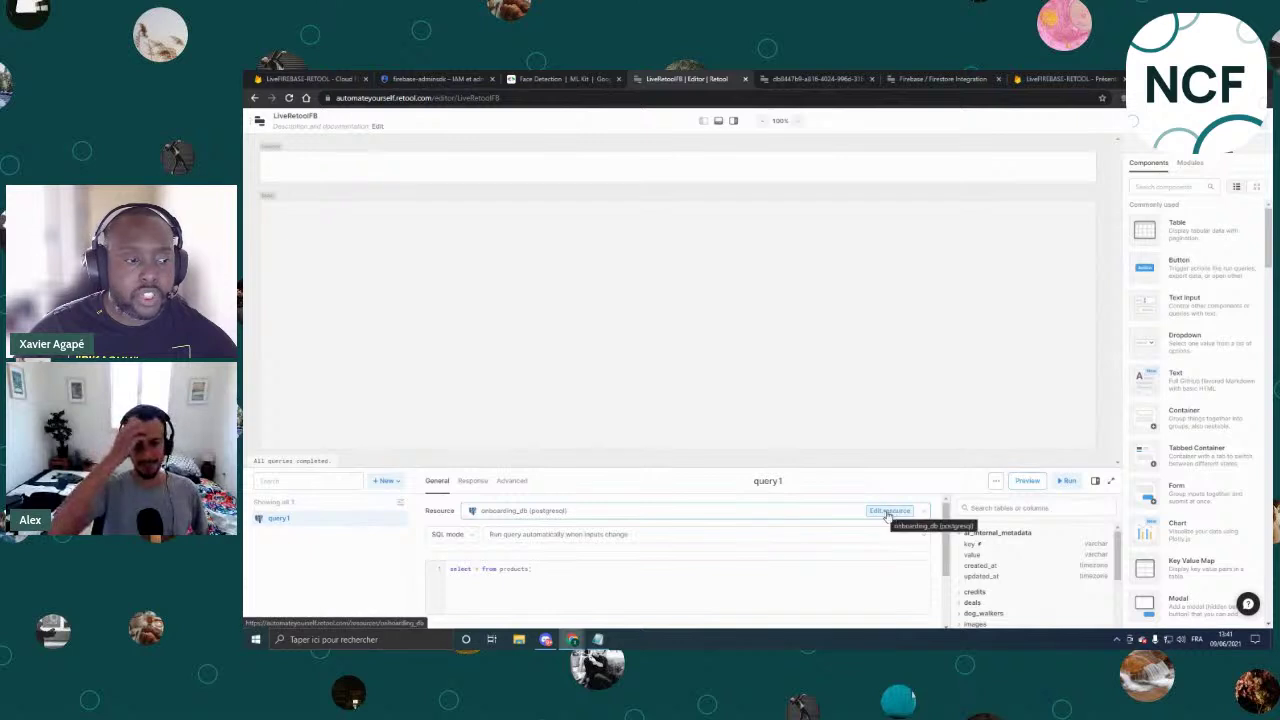
Switch query1's resource to FirebaseLive and review the query's run-trigger options and remaining settings.
{"action": "left_click", "coordinate": [924, 512]}
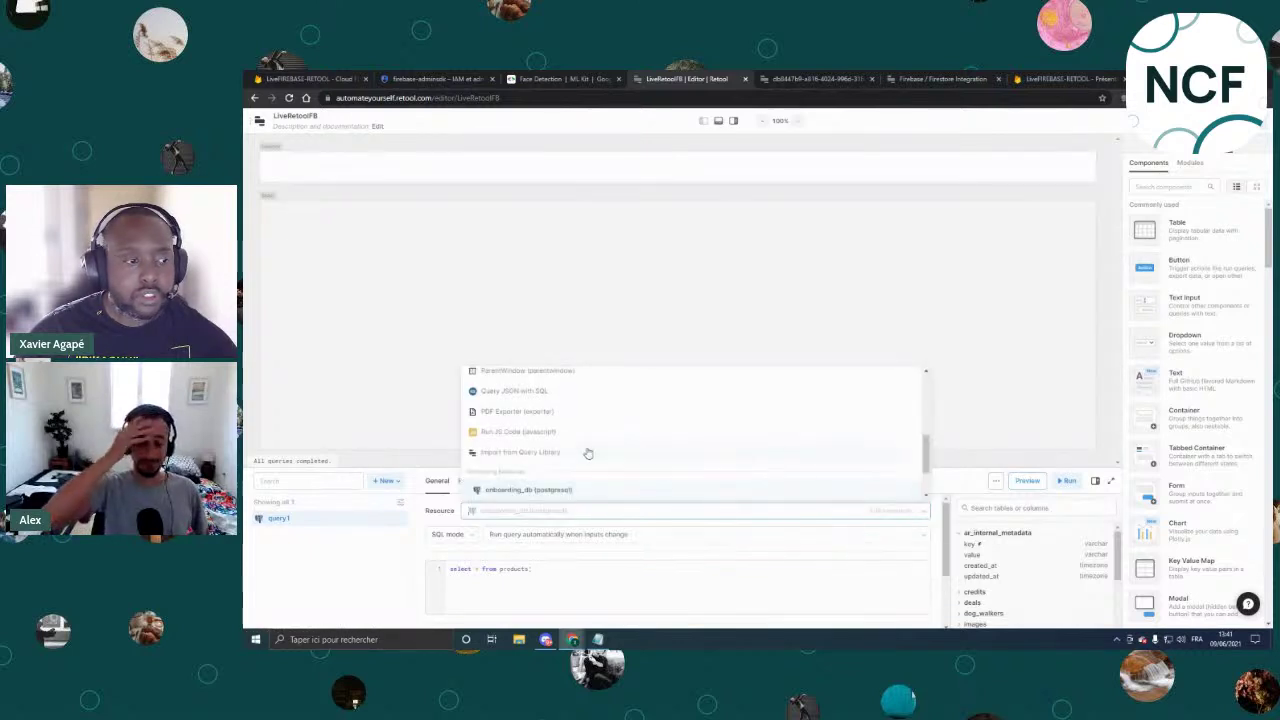
{"action": "scroll", "coordinate": [590, 464], "scroll_direction": "up", "scroll_amount": 3}
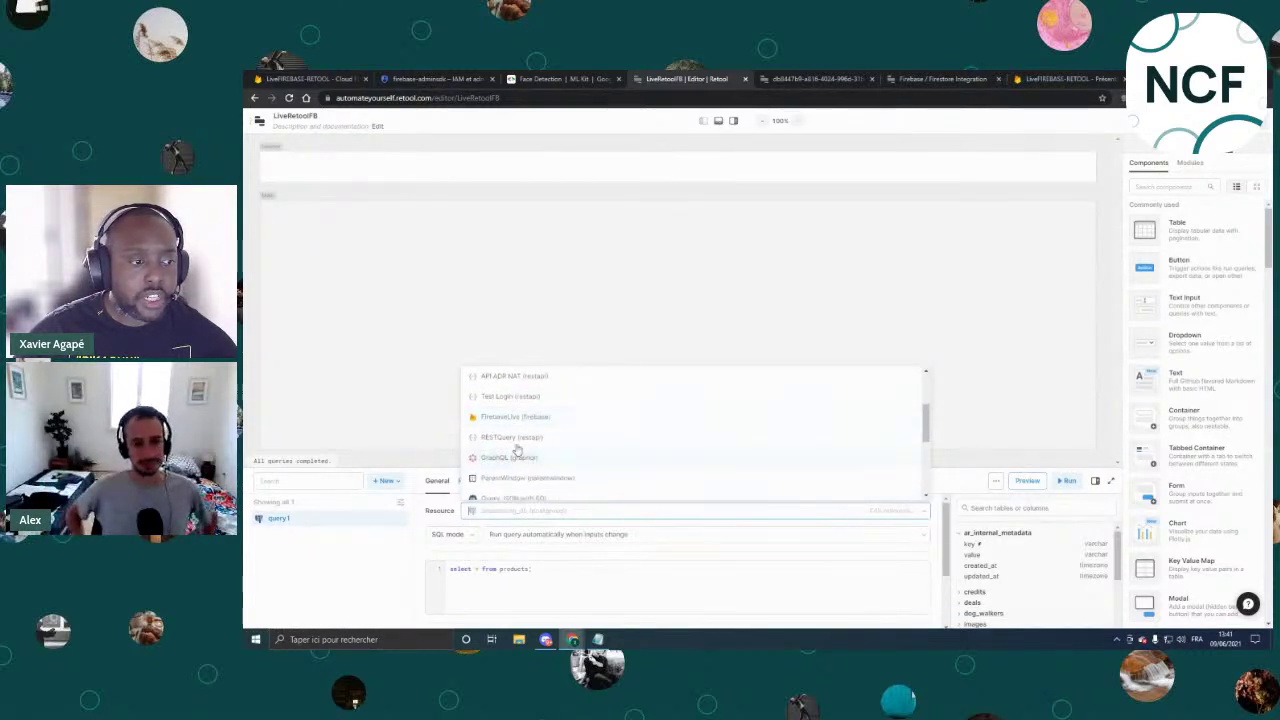
{"action": "left_click", "coordinate": [493, 417]}
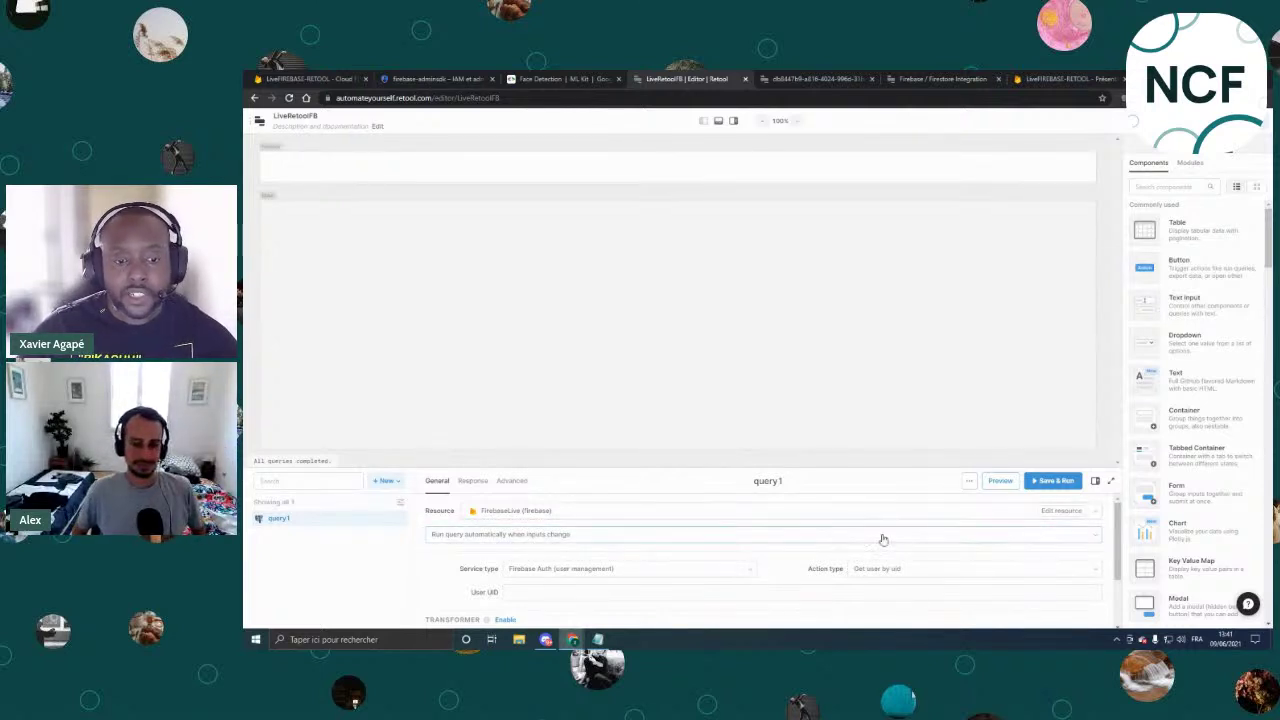
{"action": "scroll", "coordinate": [637, 531], "scroll_direction": "down", "scroll_amount": 1}
{"action": "scroll", "coordinate": [582, 537], "scroll_direction": "up", "scroll_amount": 1}
{"action": "left_click", "coordinate": [578, 538]}
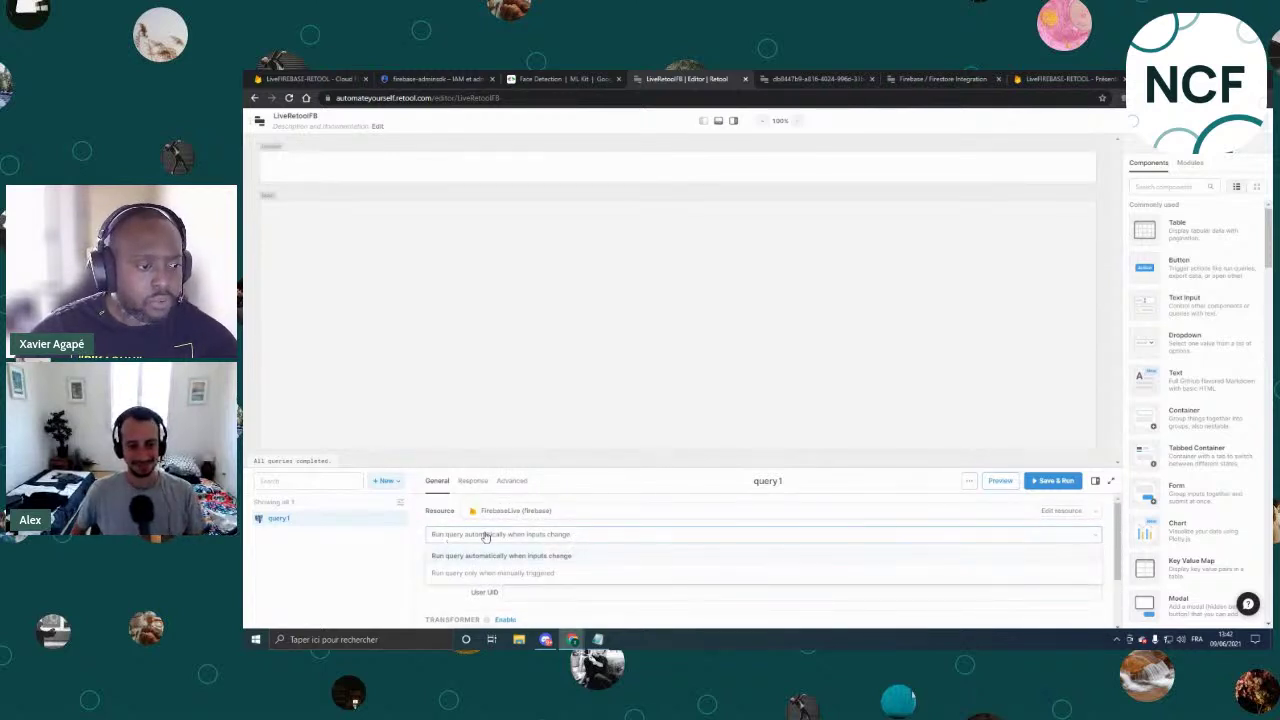
{"action": "left_click", "coordinate": [442, 532]}
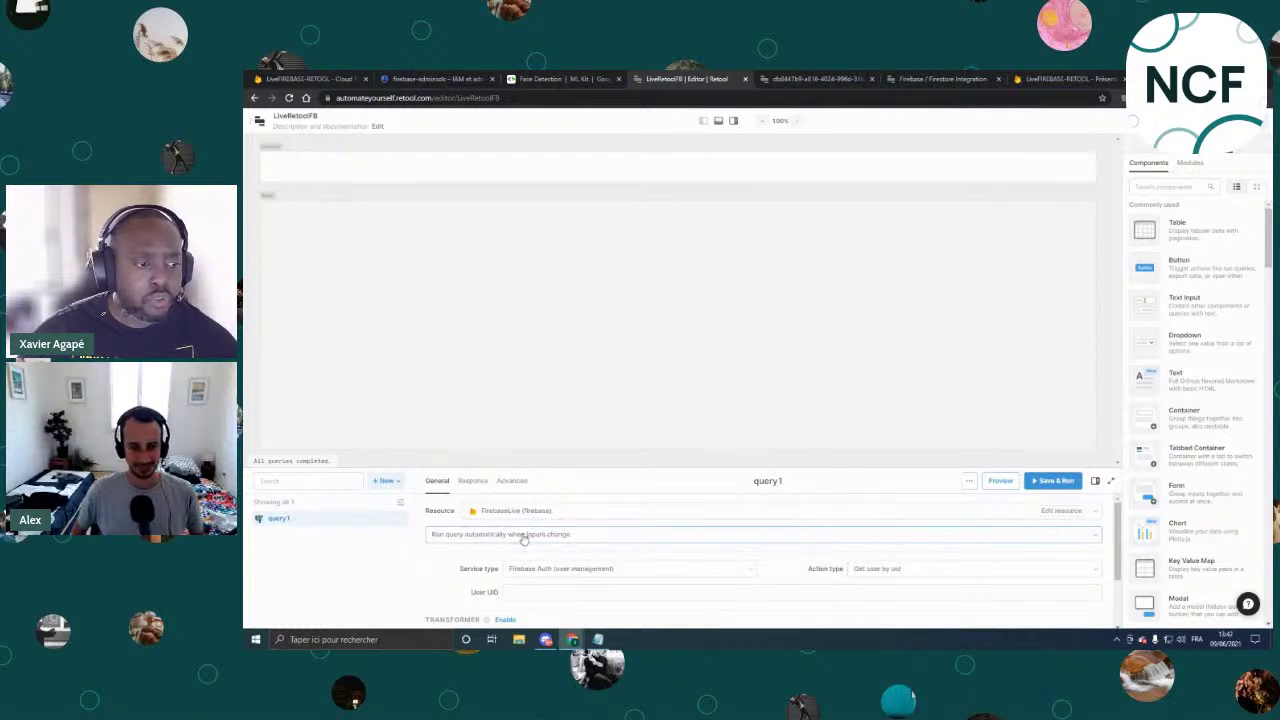
{"action": "scroll", "coordinate": [662, 546], "scroll_direction": "down", "scroll_amount": 1}
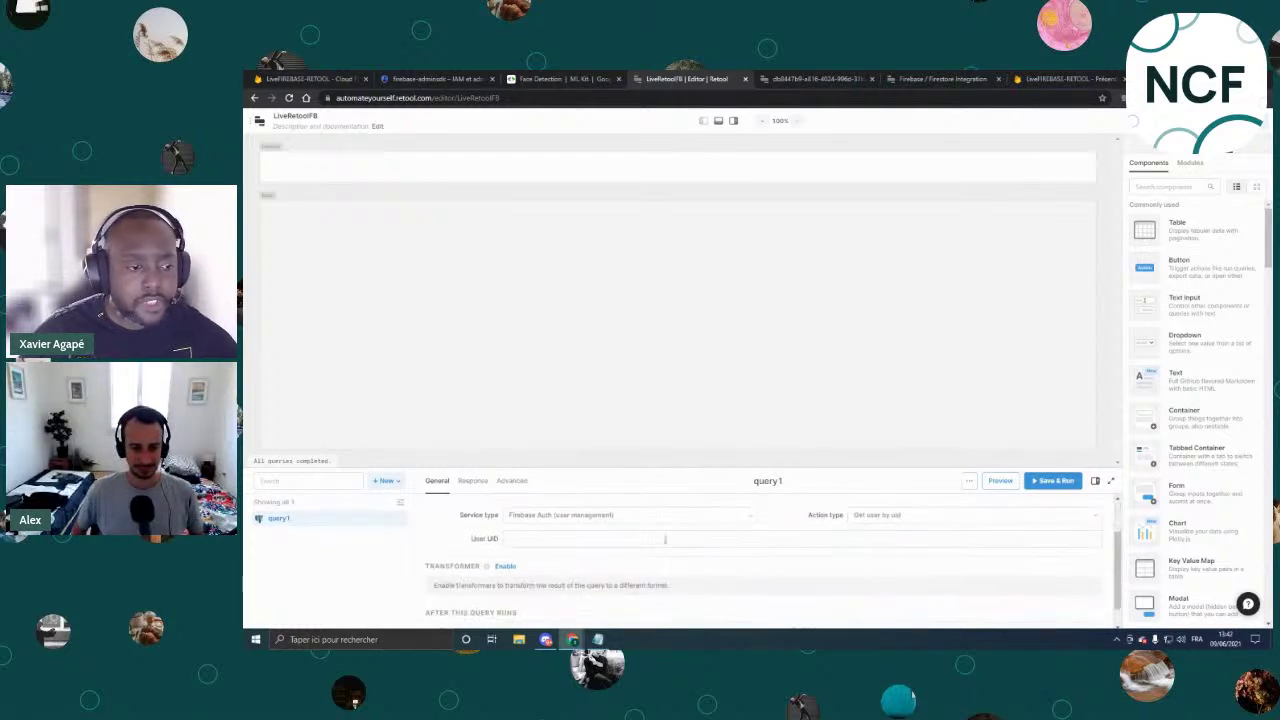
{"action": "scroll", "coordinate": [652, 541], "scroll_direction": "up", "scroll_amount": 1}
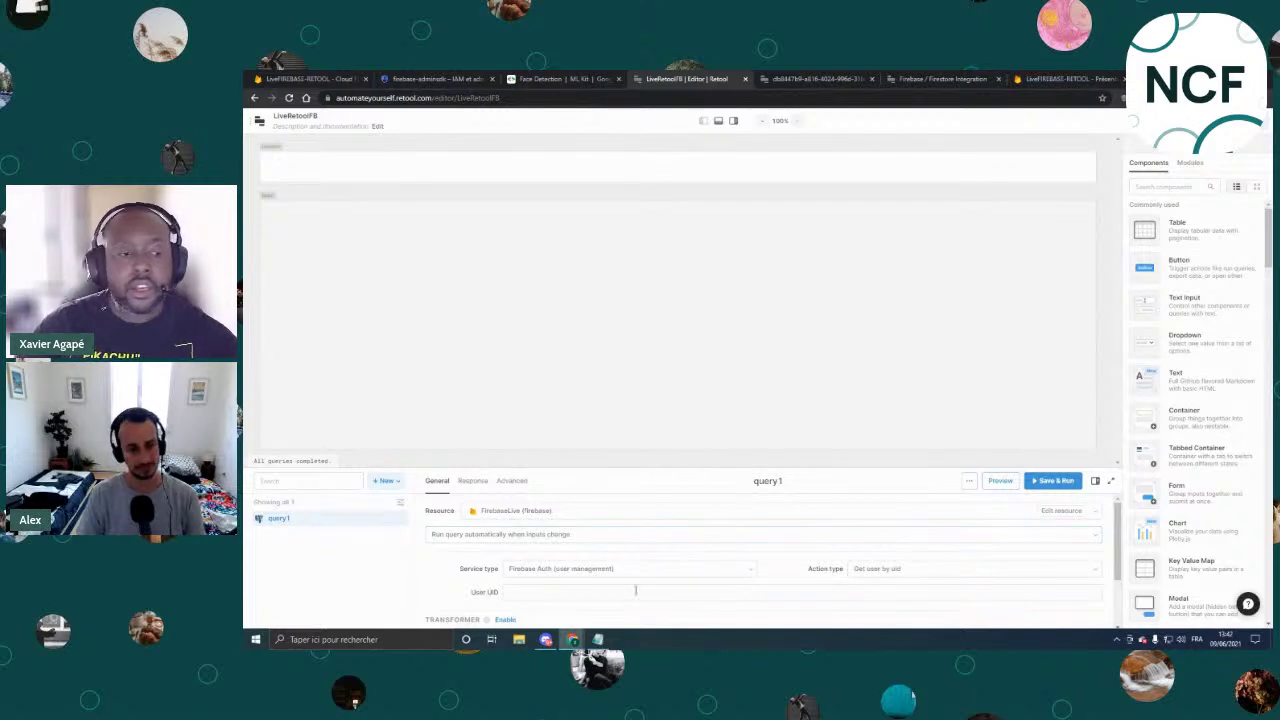
Set query1's service type to Firestore and its action type to Query Firestore.
{"action": "left_click", "coordinate": [565, 568]}
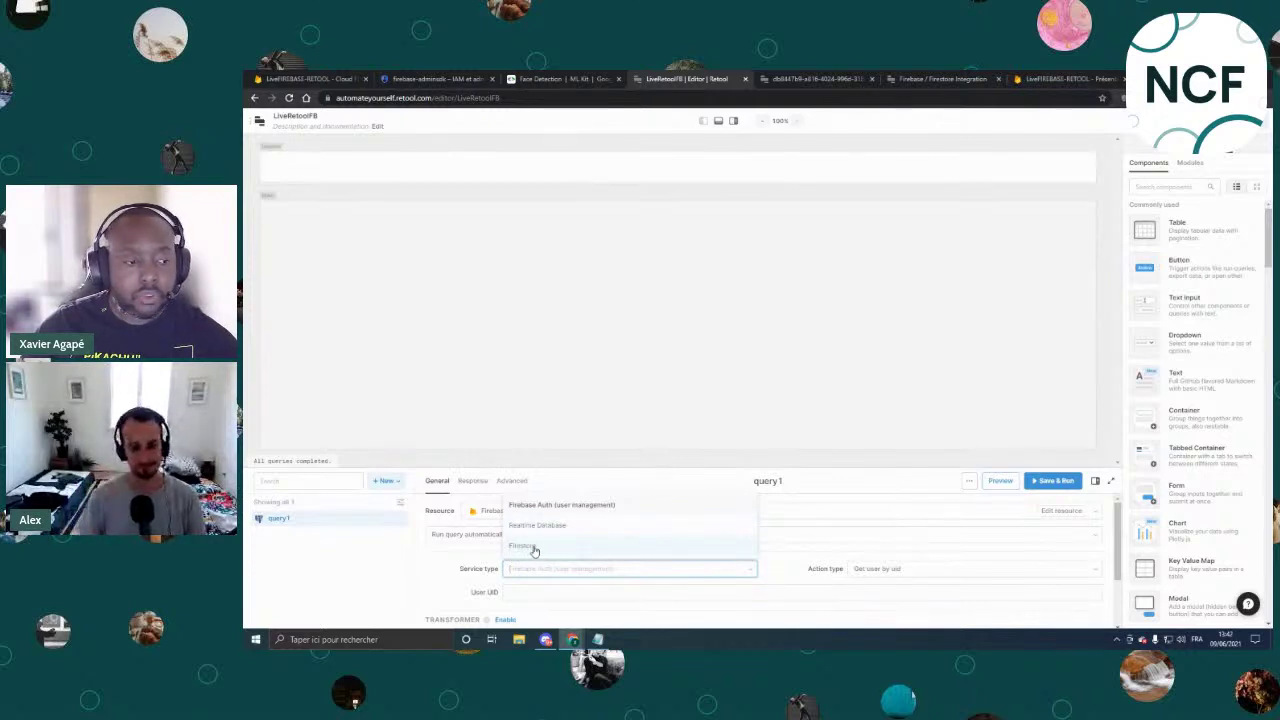
{"action": "left_click", "coordinate": [523, 547]}
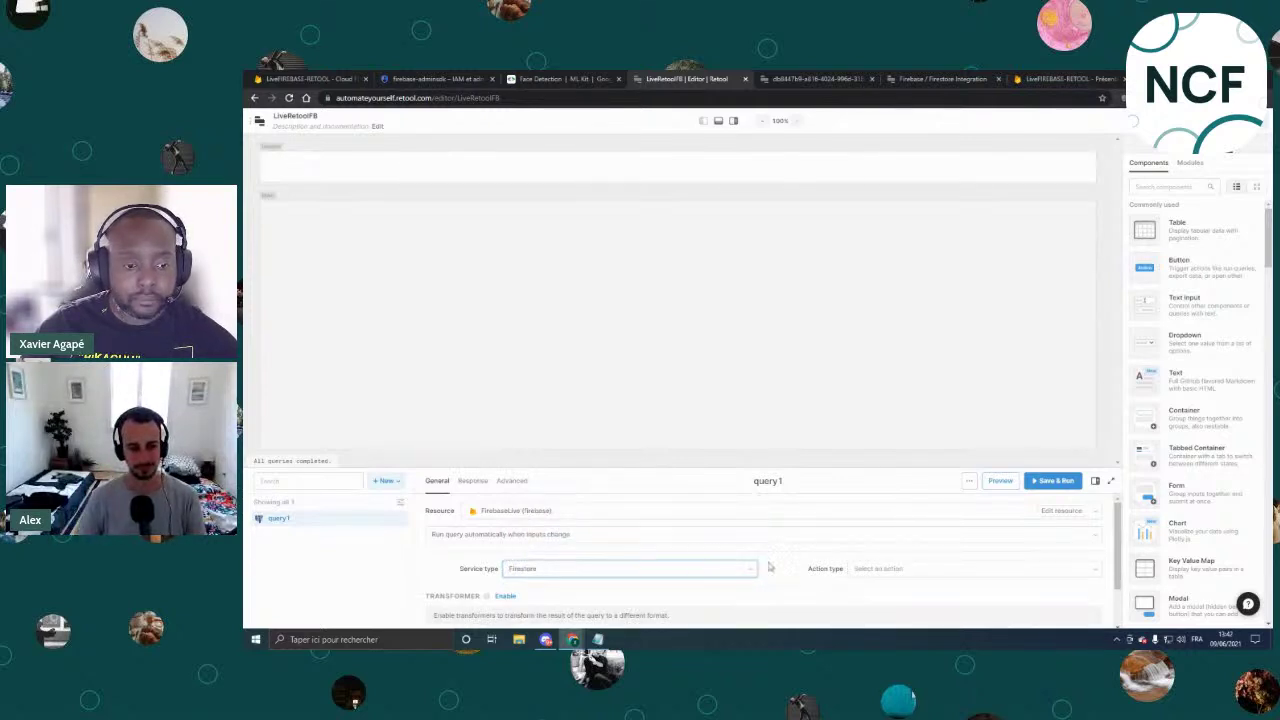
{"action": "scroll", "coordinate": [521, 557], "scroll_direction": "down", "scroll_amount": 1}
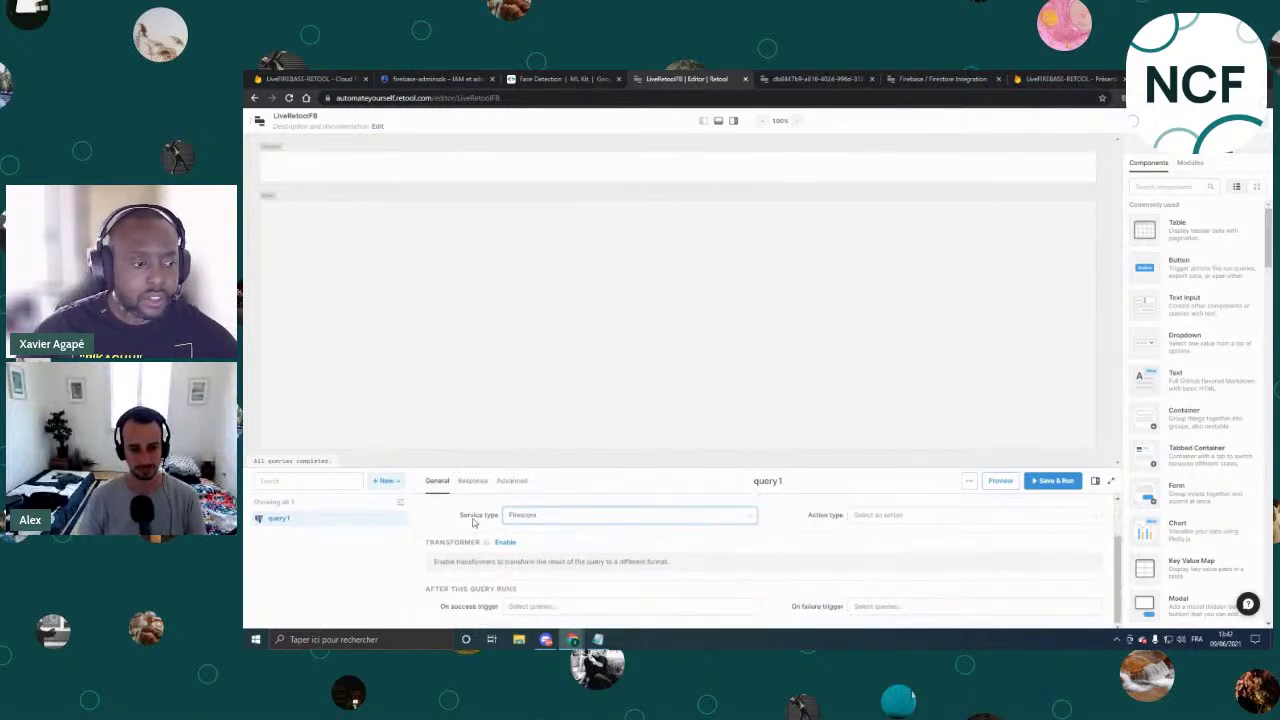
{"action": "left_click", "coordinate": [964, 521]}
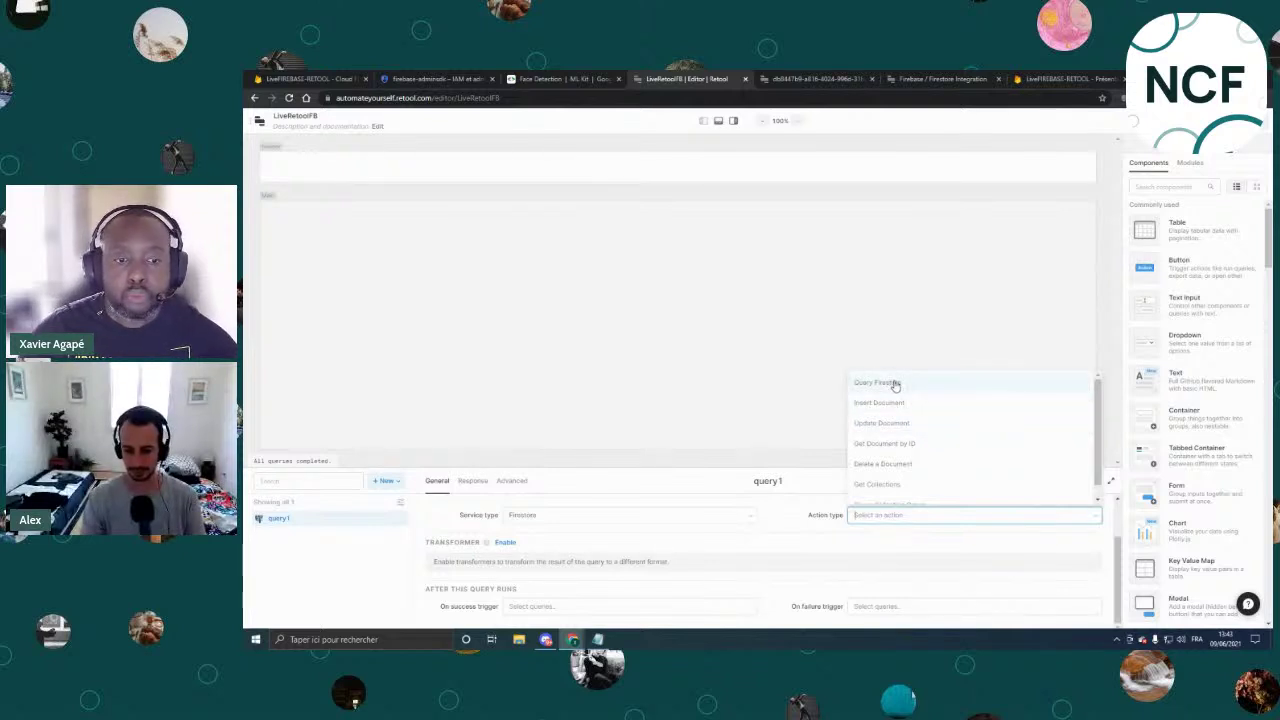
{"action": "left_click", "coordinate": [898, 384]}
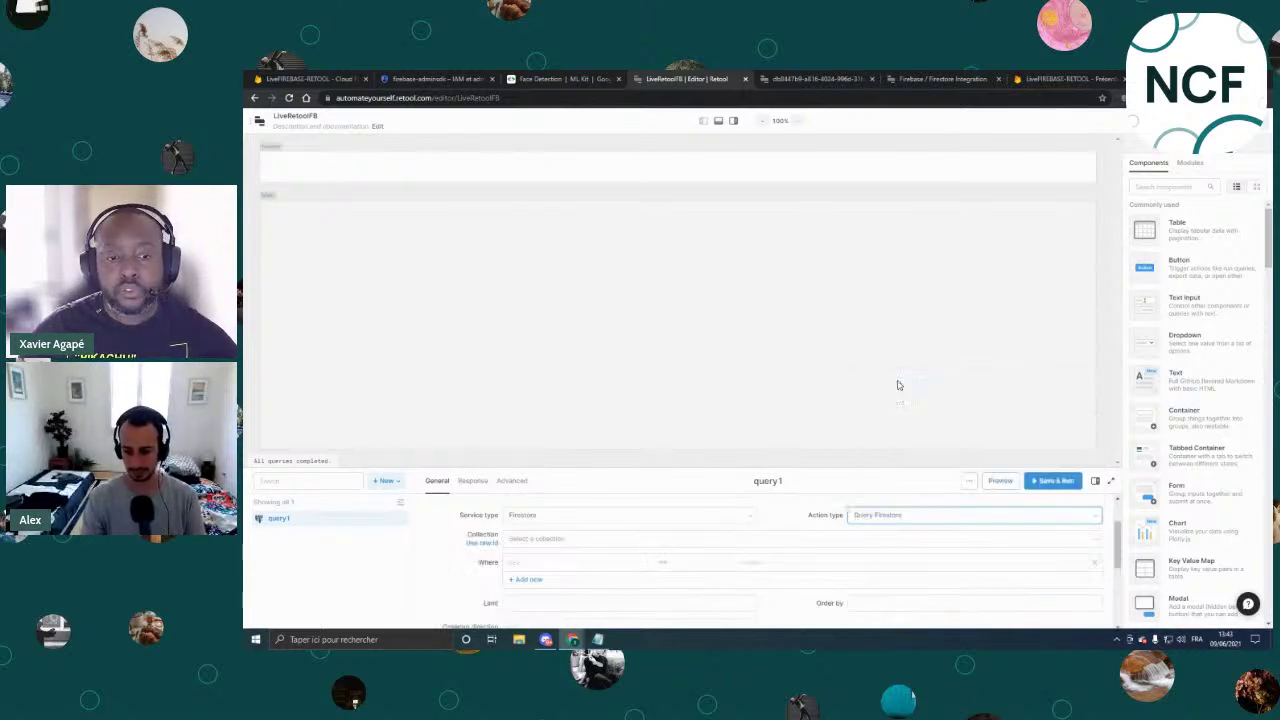
Try to pick a Firestore collection from query1's collection list, and save and run the query.
{"action": "left_click", "coordinate": [563, 541]}
{"action": "scroll", "coordinate": [526, 543], "scroll_direction": "down", "scroll_amount": 1}
{"action": "scroll", "coordinate": [537, 540], "scroll_direction": "up", "scroll_amount": 1}
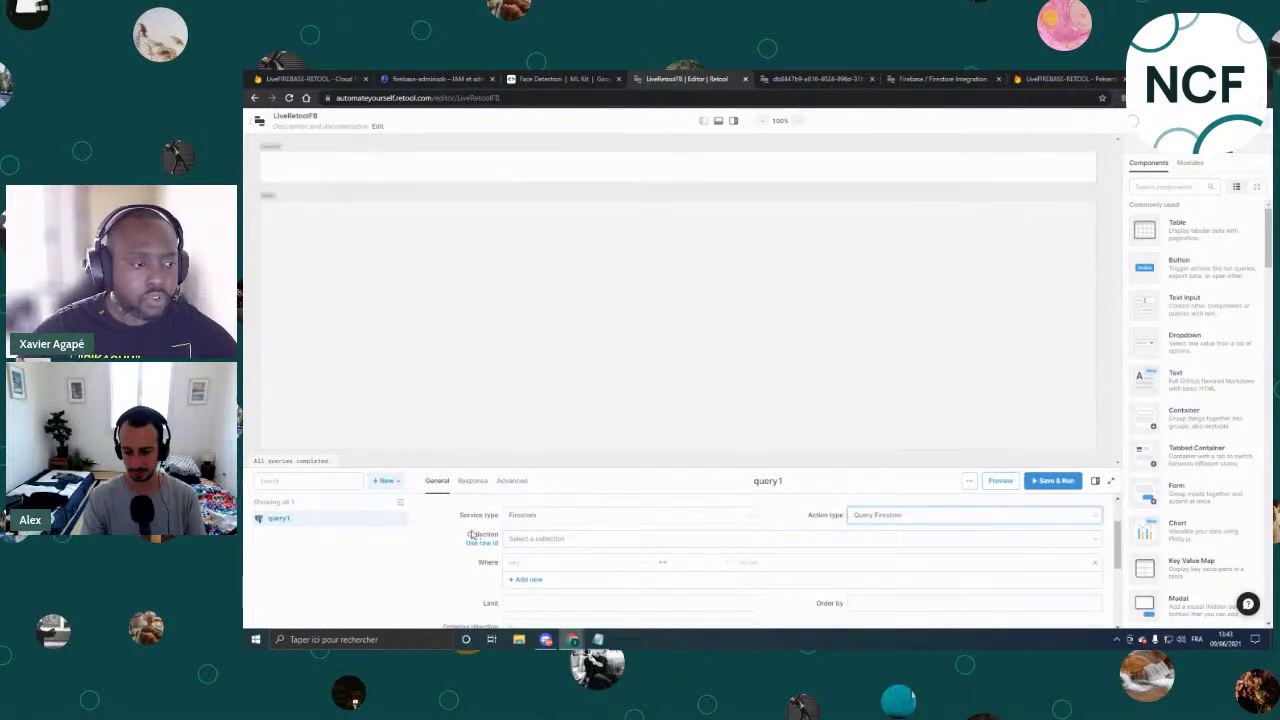
{"action": "left_click", "coordinate": [540, 539]}
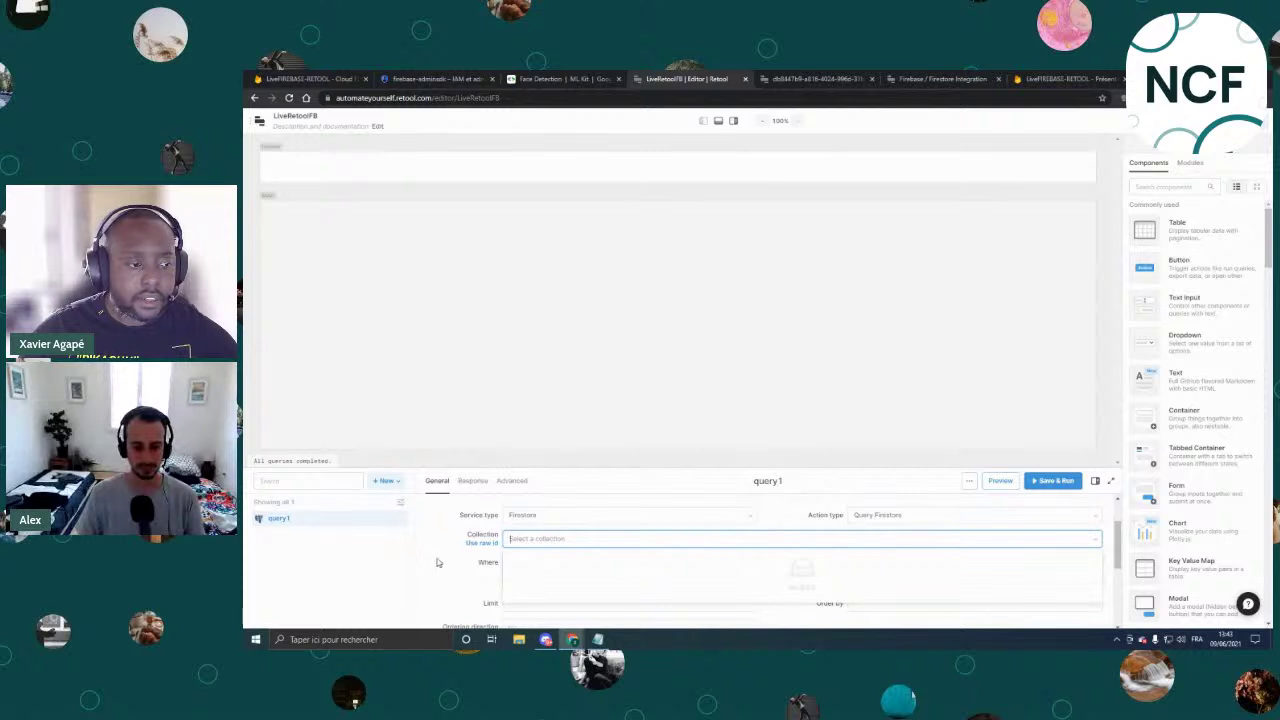
{"action": "scroll", "coordinate": [671, 531], "scroll_direction": "down", "scroll_amount": 1}
{"action": "scroll", "coordinate": [688, 528], "scroll_direction": "up", "scroll_amount": 1}
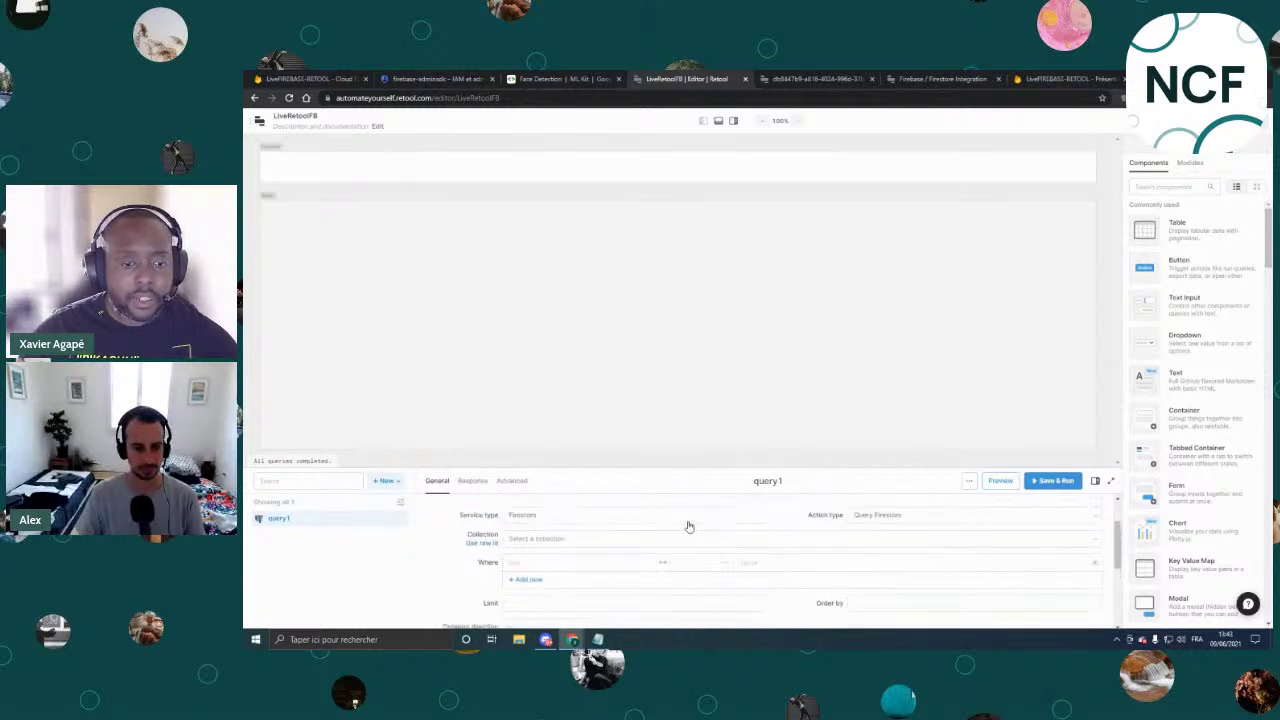
{"action": "scroll", "coordinate": [470, 544], "scroll_direction": "down", "scroll_amount": 1}
{"action": "scroll", "coordinate": [484, 545], "scroll_direction": "up", "scroll_amount": 1}
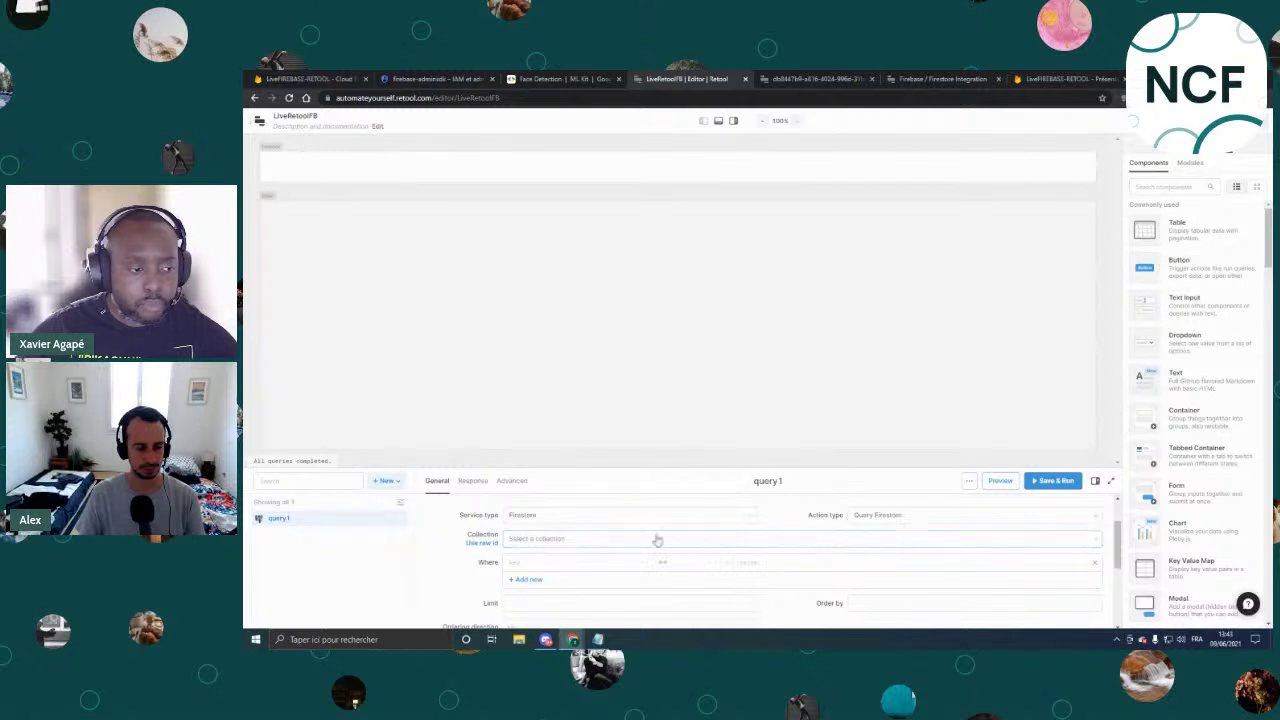
{"action": "left_click", "coordinate": [1053, 480]}
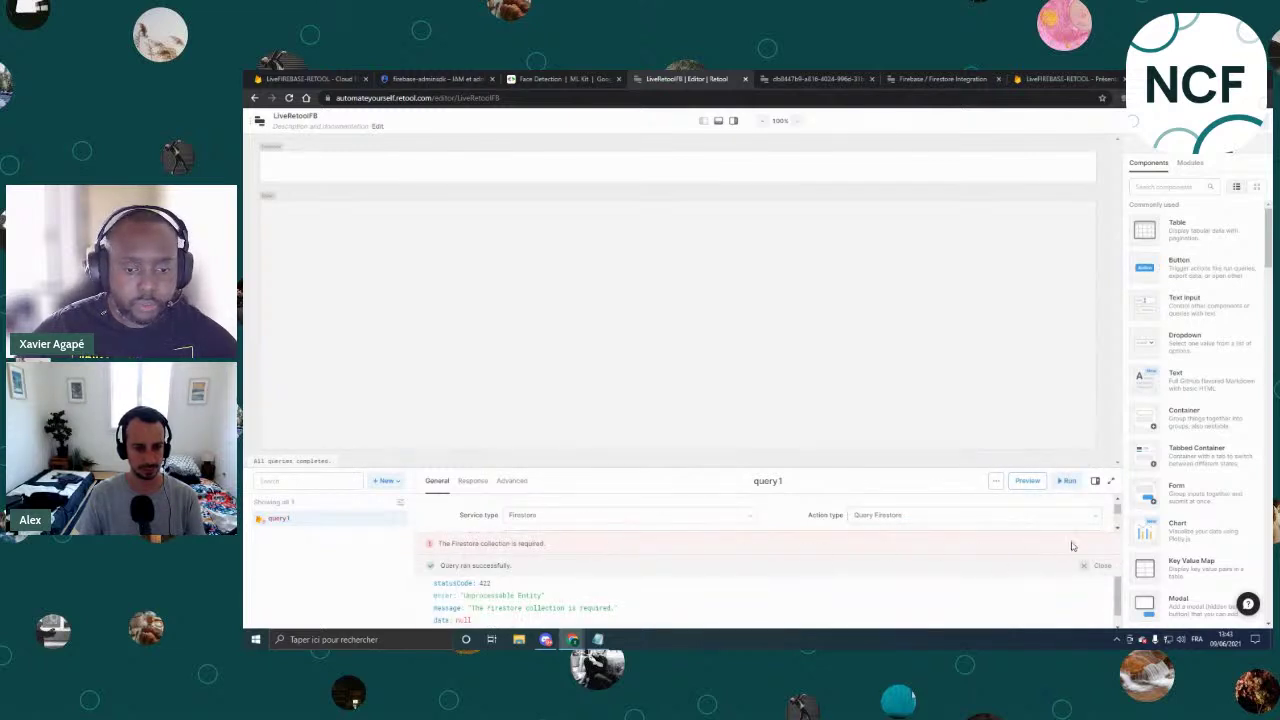
{"action": "left_click", "coordinate": [1087, 570]}
{"action": "scroll", "coordinate": [729, 531], "scroll_direction": "up", "scroll_amount": 2}
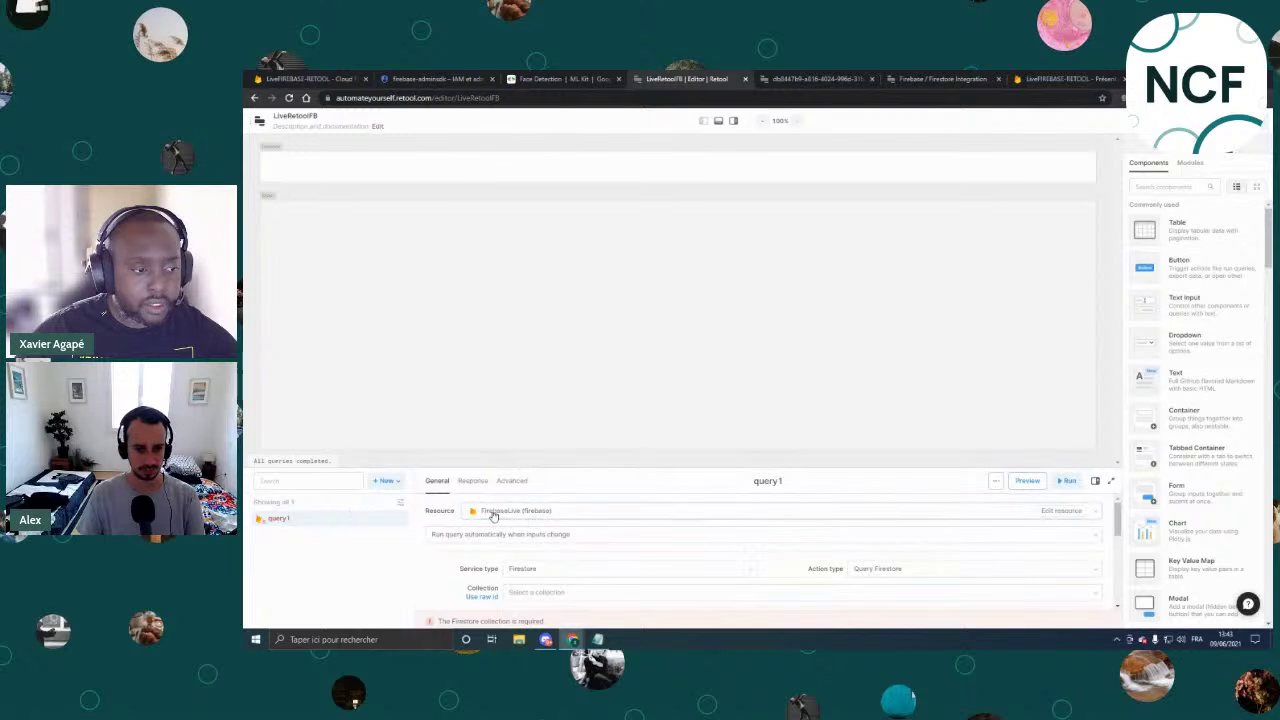
Check the collection name in the Firebase console, and reselect Firestore and Query Firestore as query1's service and action types.
{"action": "left_click", "coordinate": [305, 78]}
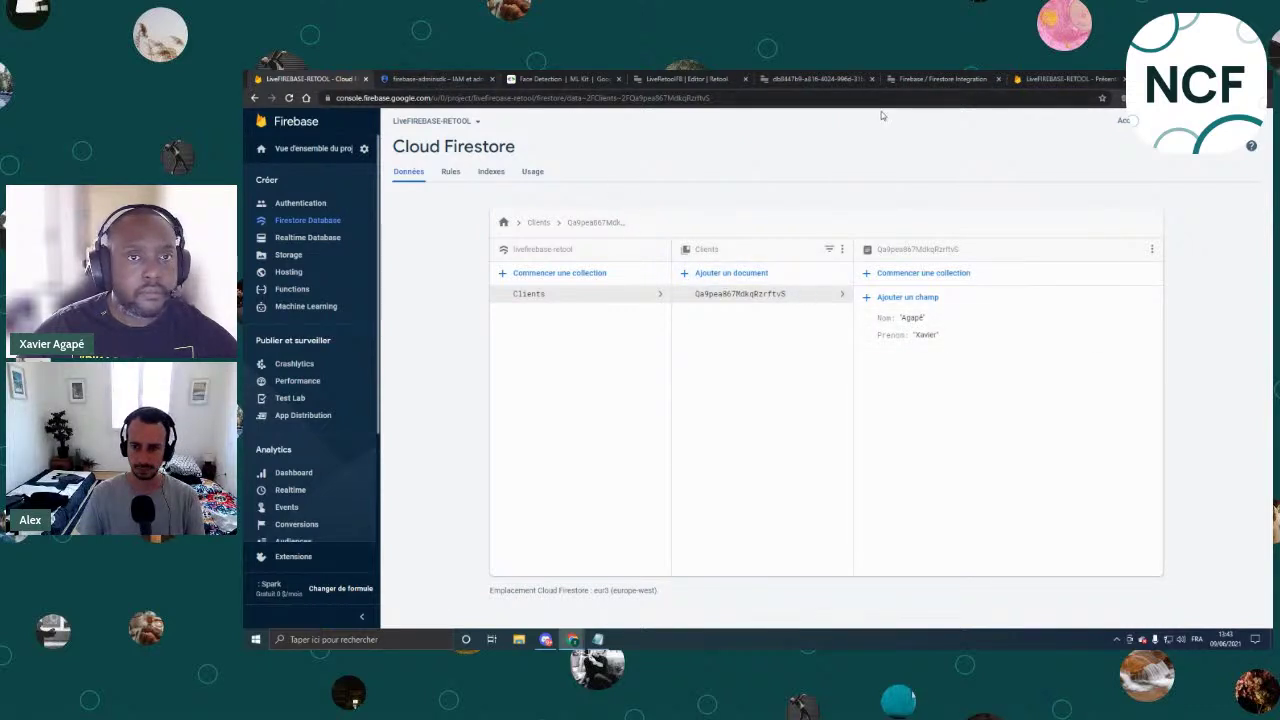
{"action": "left_click", "coordinate": [686, 78]}
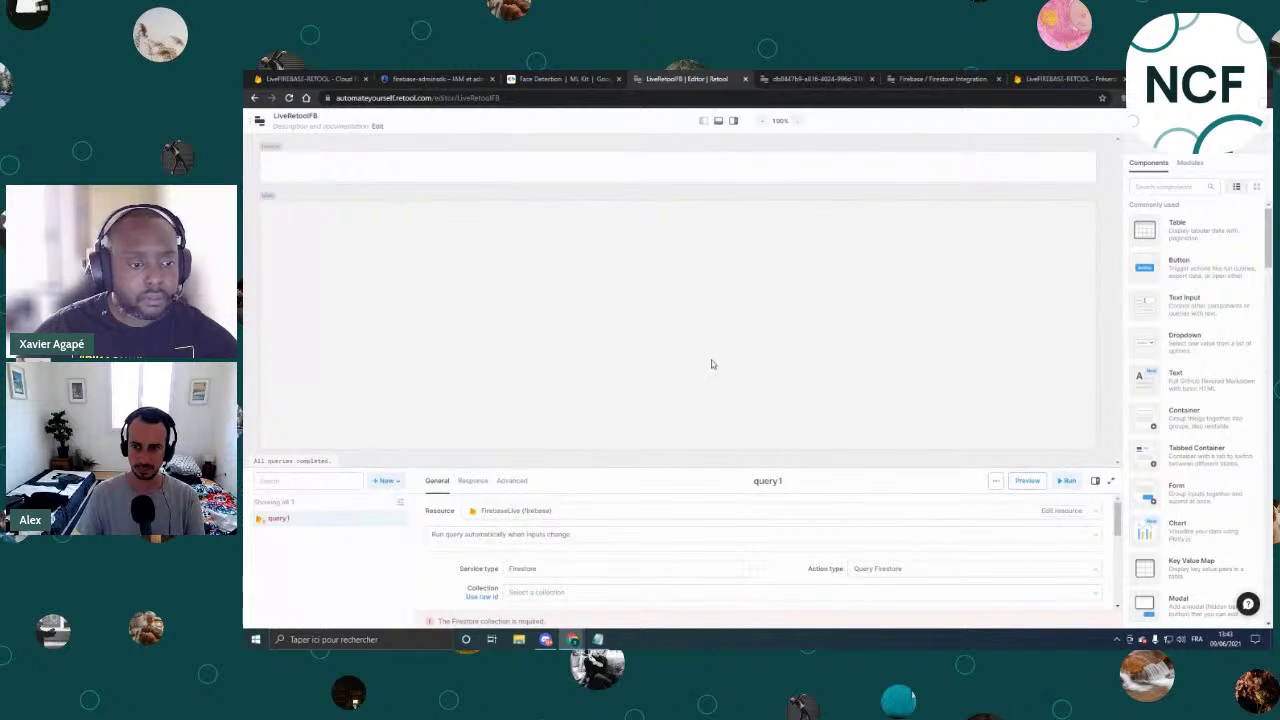
{"action": "scroll", "coordinate": [711, 517], "scroll_direction": "down", "scroll_amount": 1}
{"action": "left_click", "coordinate": [614, 519]}
{"action": "left_click", "coordinate": [560, 577]}
{"action": "left_click", "coordinate": [897, 517]}
{"action": "left_click", "coordinate": [877, 377]}
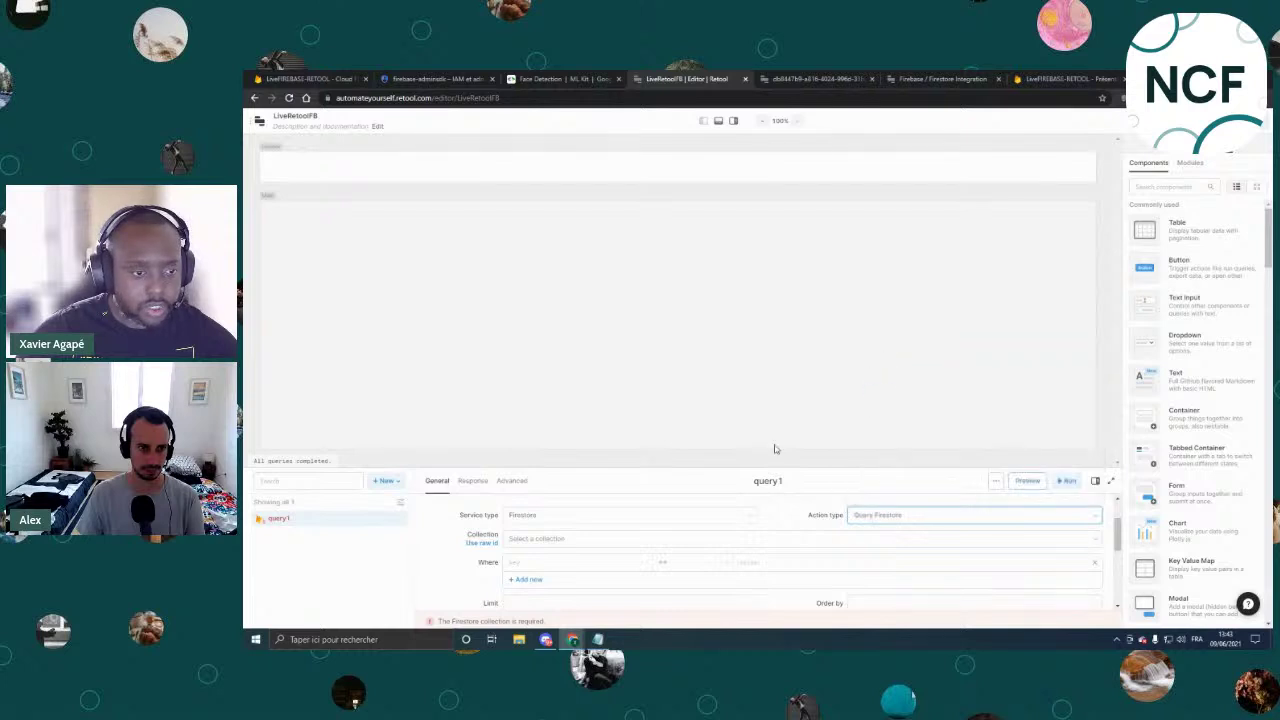
Switch query1's collection setting to a raw ID and enter Clients as the collection.
{"action": "left_click", "coordinate": [516, 539]}
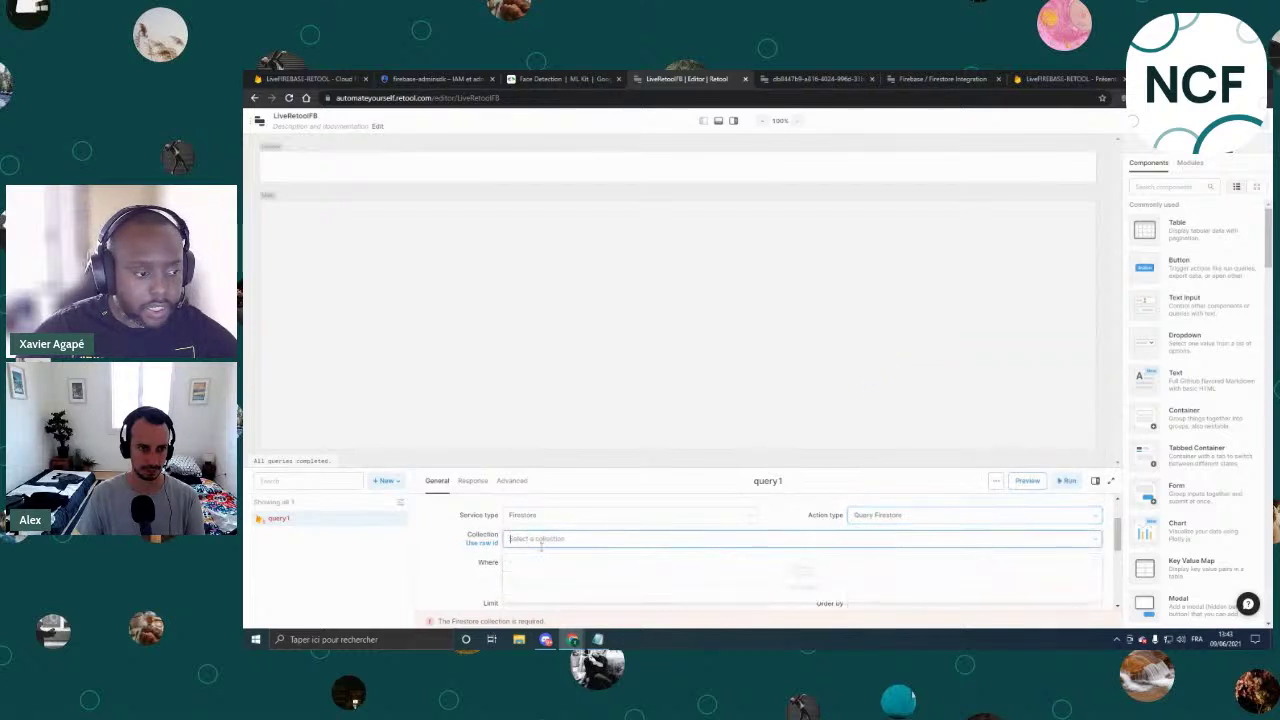
{"action": "left_click", "coordinate": [480, 544]}
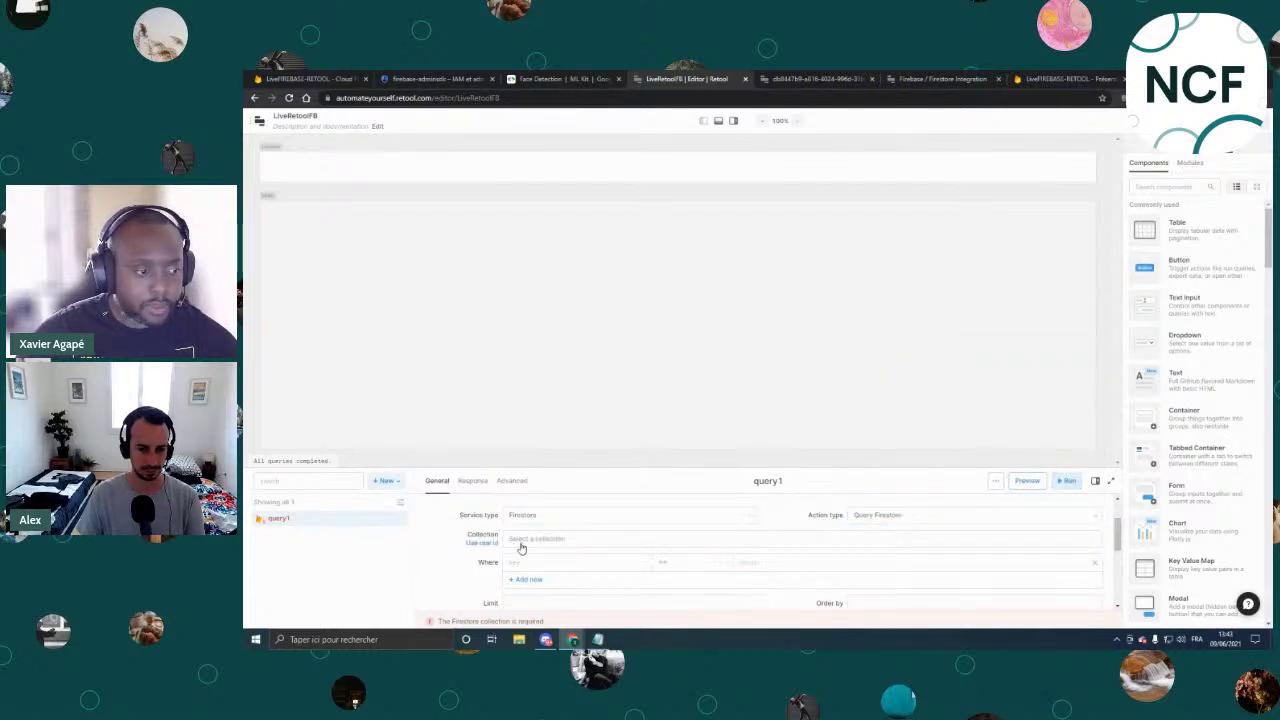
{"action": "left_click", "coordinate": [548, 539]}
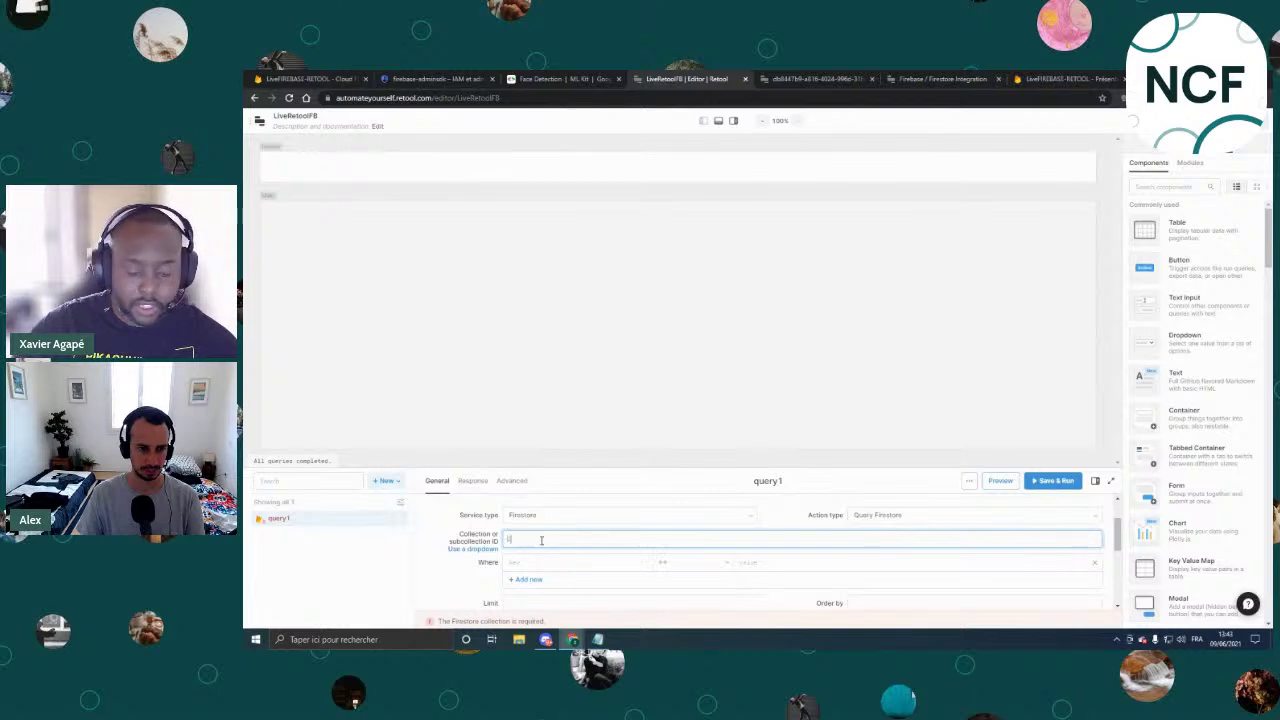
{"action": "type", "text": "Clients"}
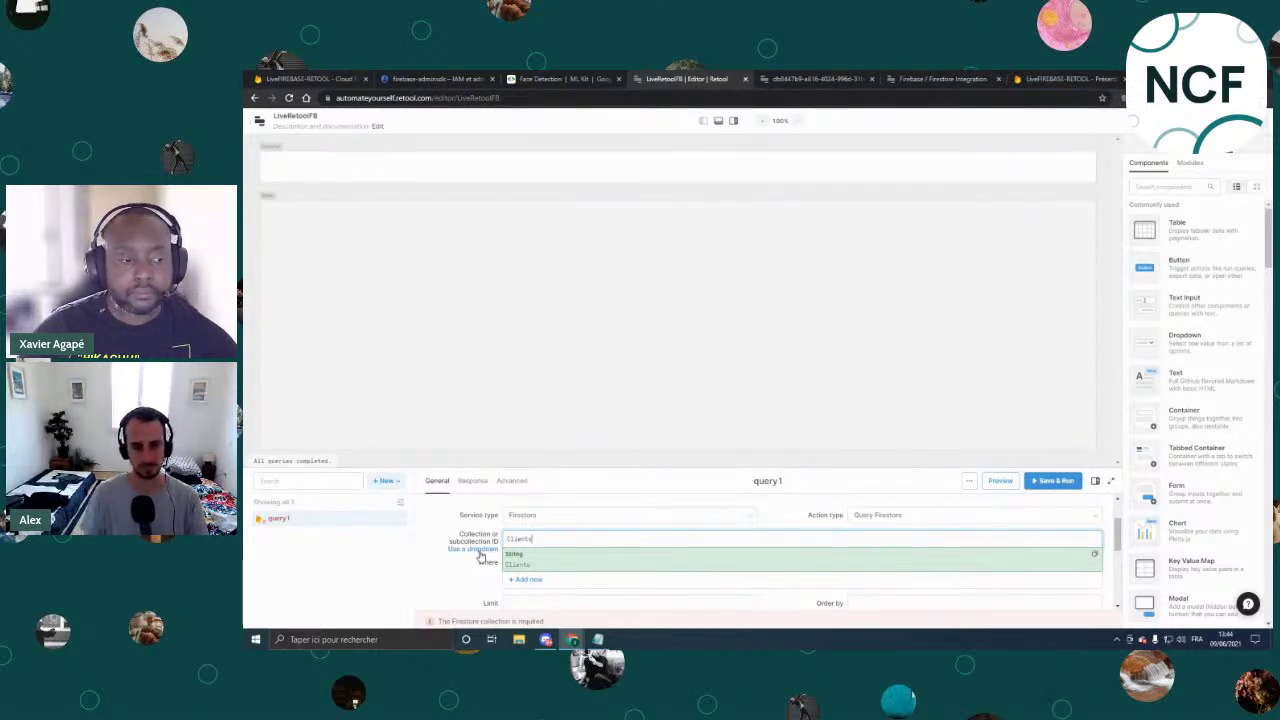
{"action": "left_click", "coordinate": [425, 566]}
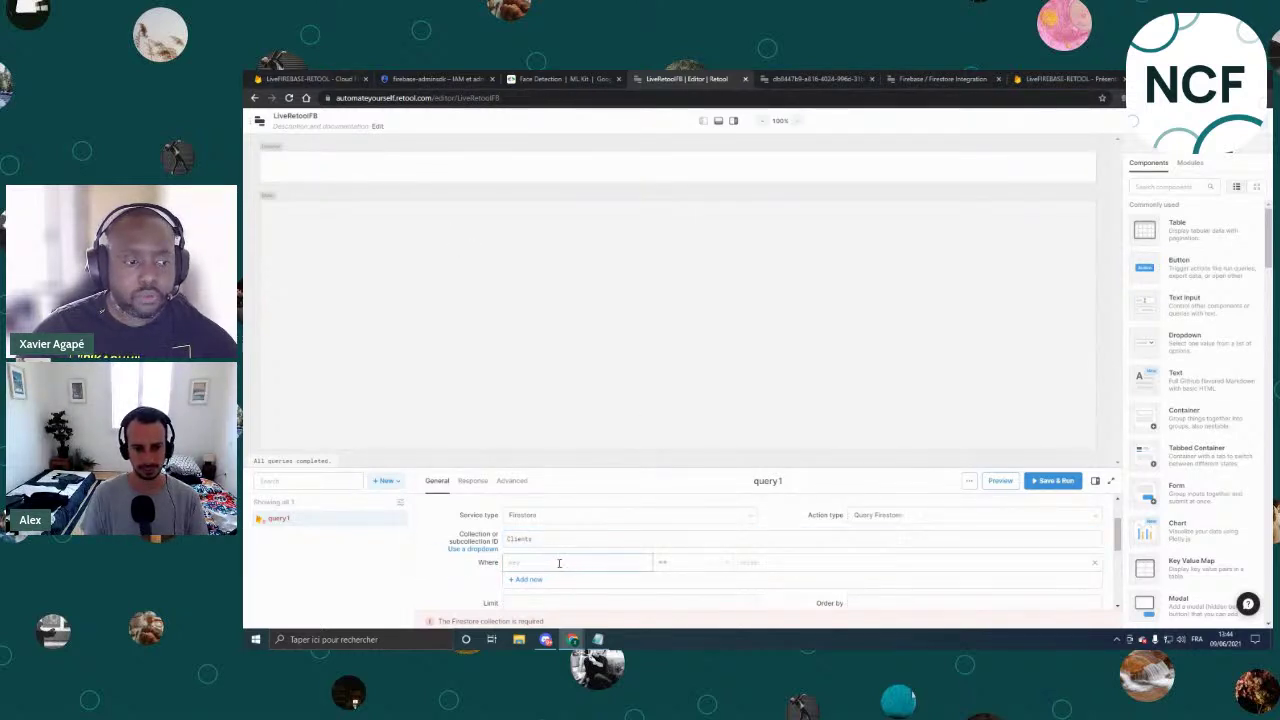
Preview query1 with its current settings and examine the message it returns.
{"action": "scroll", "coordinate": [459, 568], "scroll_direction": "down", "scroll_amount": 1}
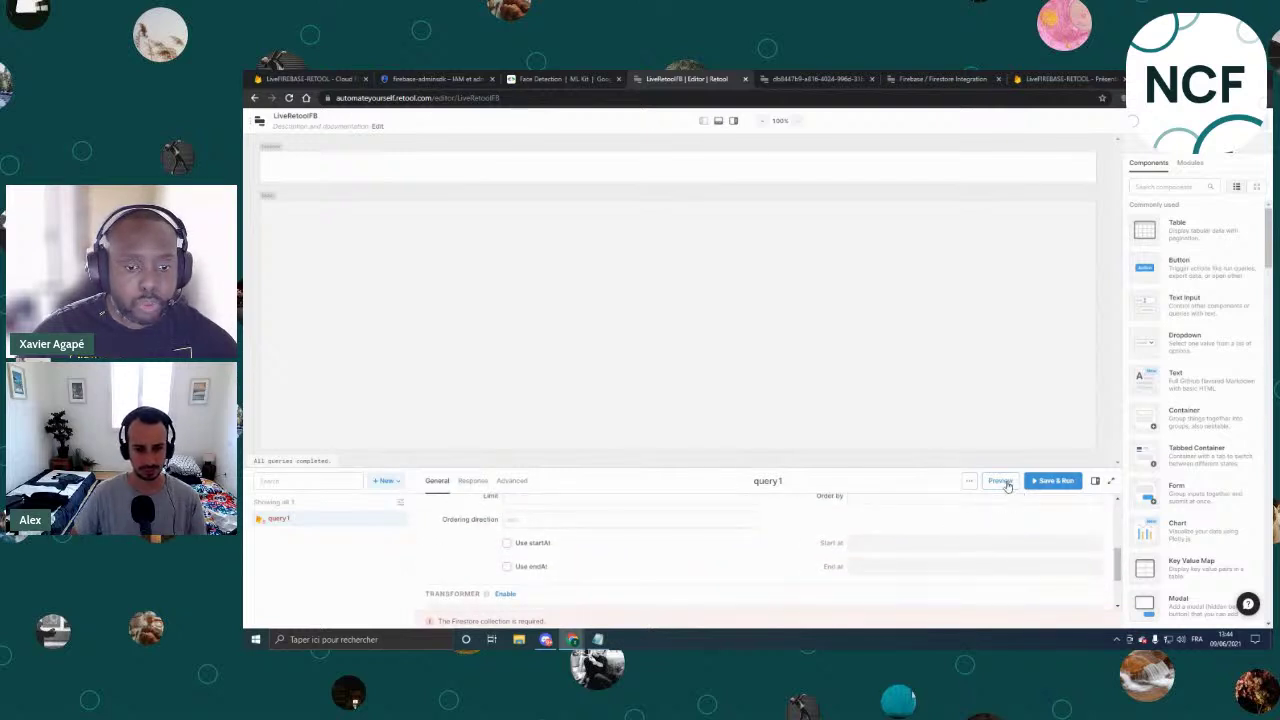
{"action": "left_click", "coordinate": [1000, 481]}
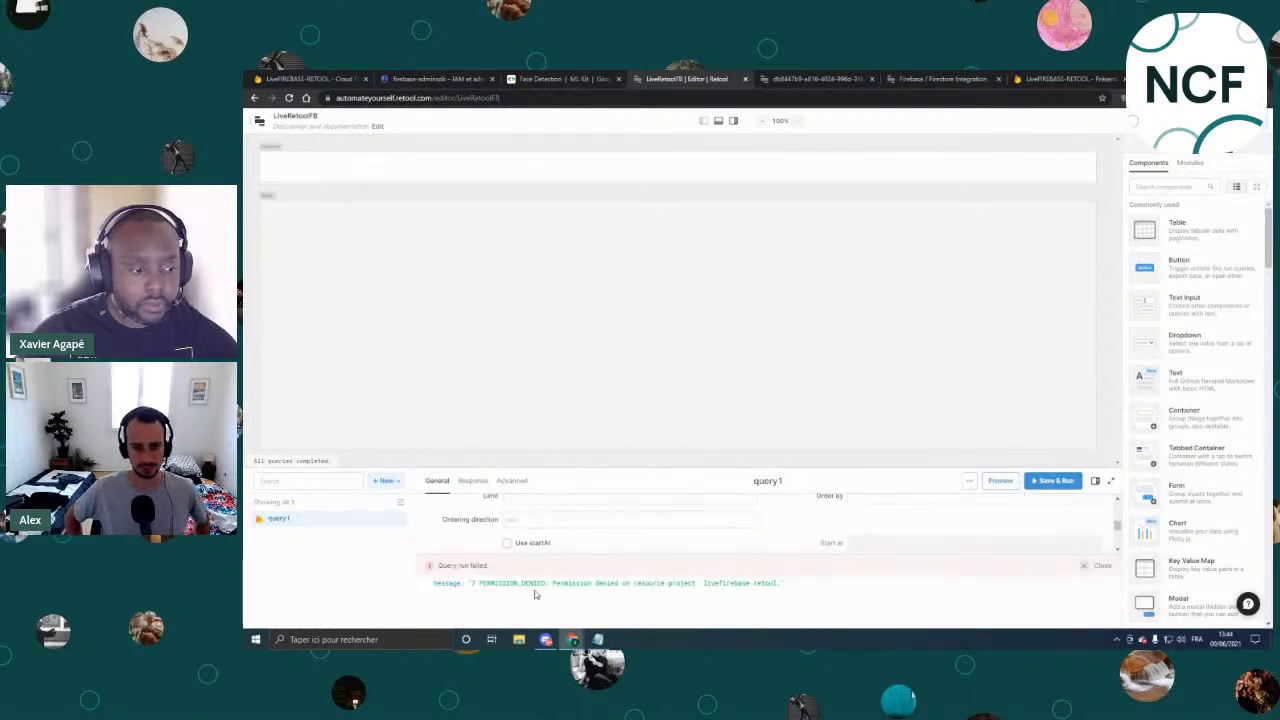
{"action": "scroll", "coordinate": [629, 540], "scroll_direction": "up", "scroll_amount": 3}
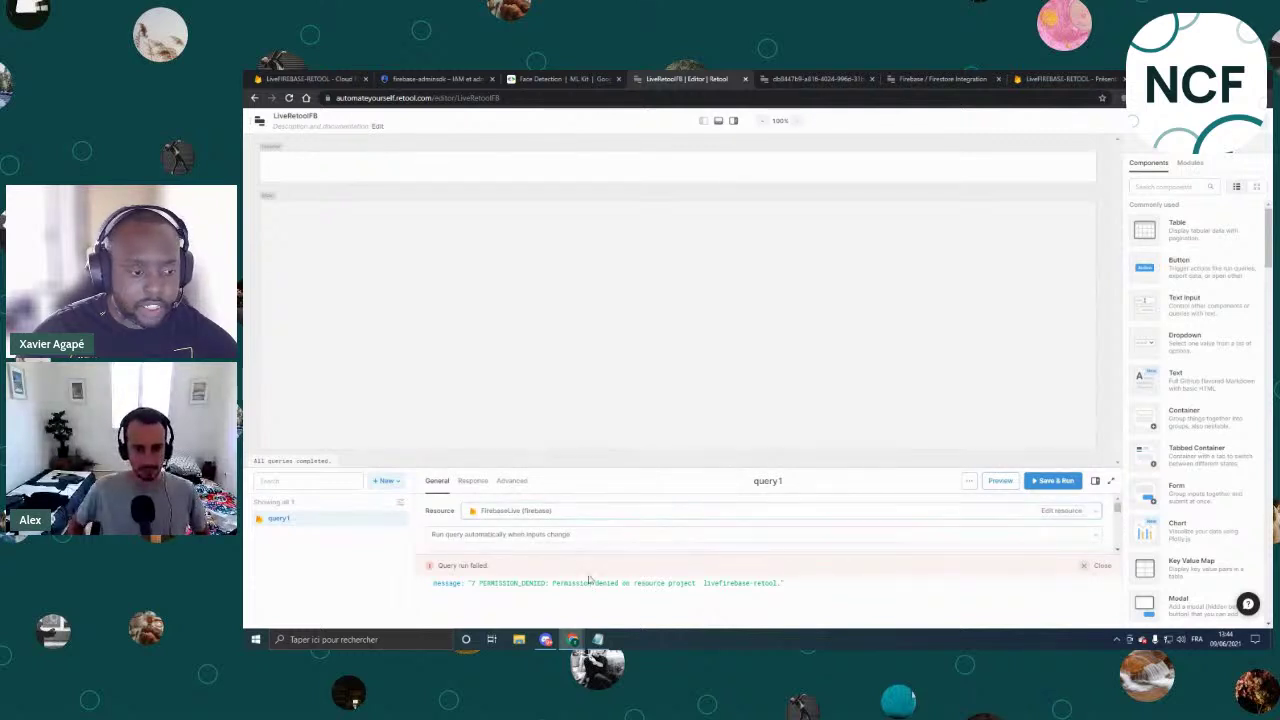
{"action": "left_click_drag", "start_coordinate": [481, 586], "coordinate": [790, 594]}
{"action": "left_click", "coordinate": [804, 594]}
{"action": "left_click_drag", "start_coordinate": [478, 584], "coordinate": [800, 592]}
{"action": "left_click", "coordinate": [806, 594]}
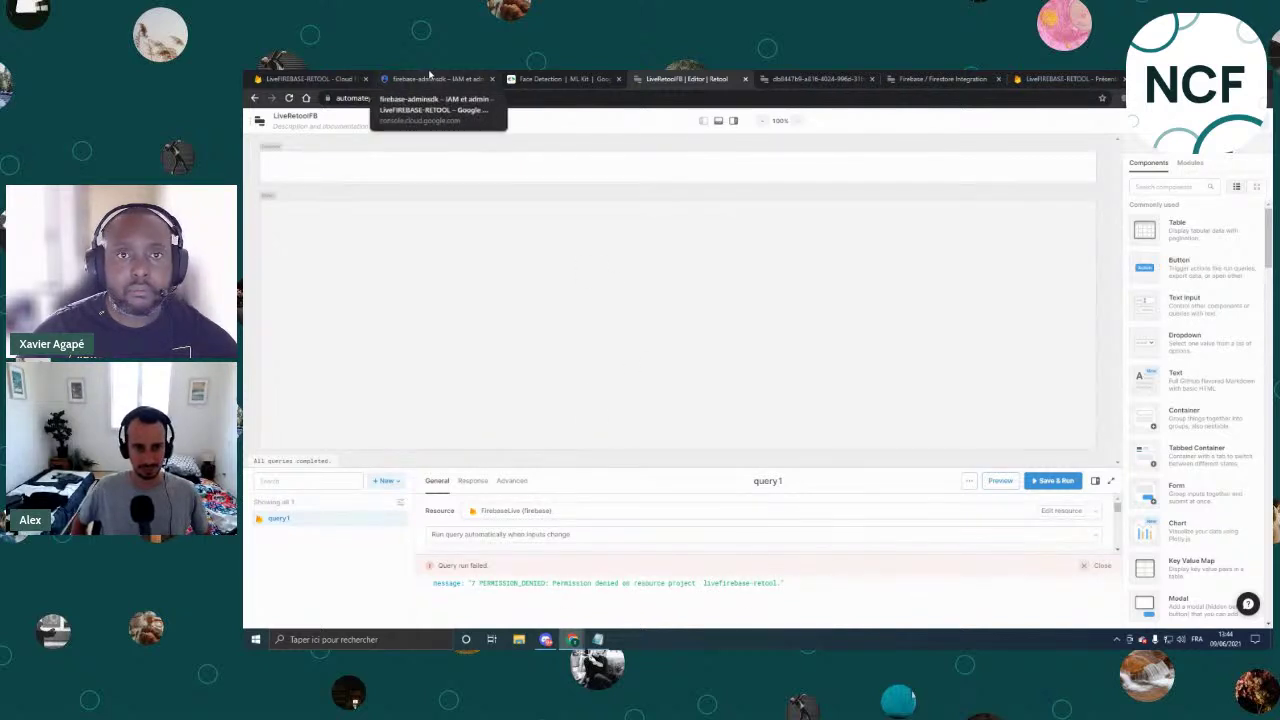
Examine the service account and database secret settings of the LiveFIREBASE-RETOOL project in the Firebase console.
{"action": "left_click", "coordinate": [310, 78]}
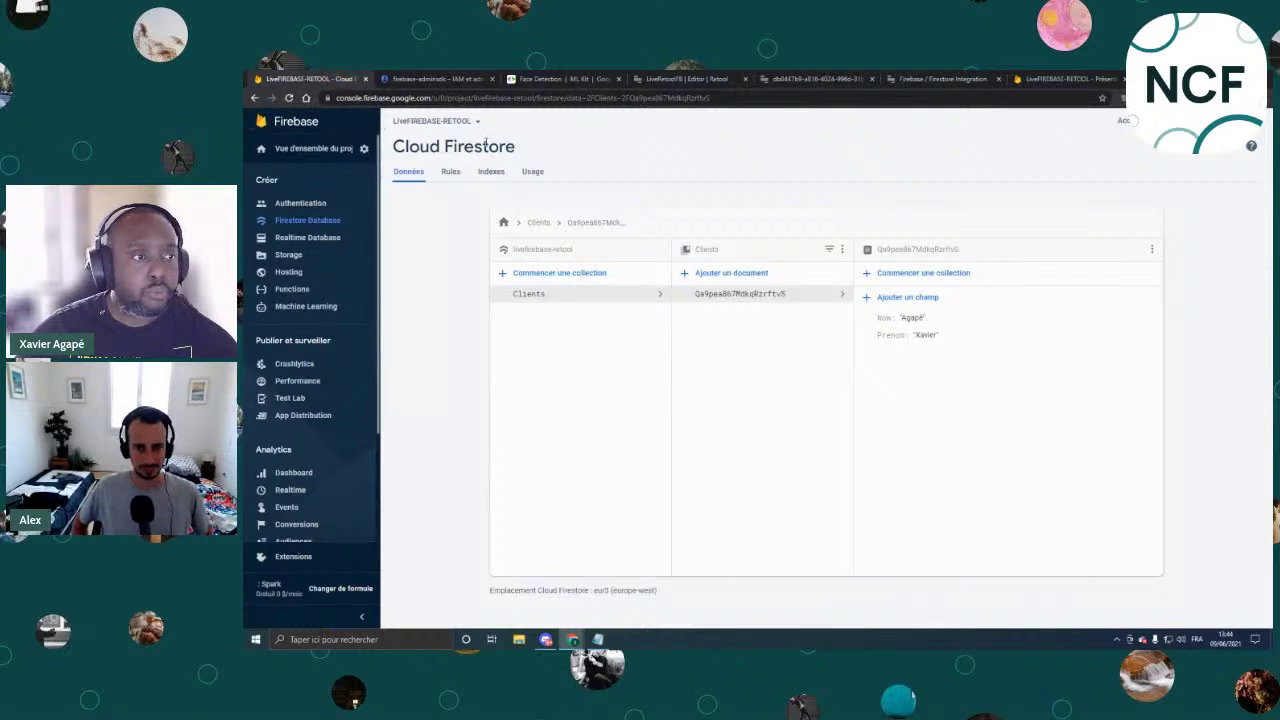
{"action": "left_click", "coordinate": [363, 148]}
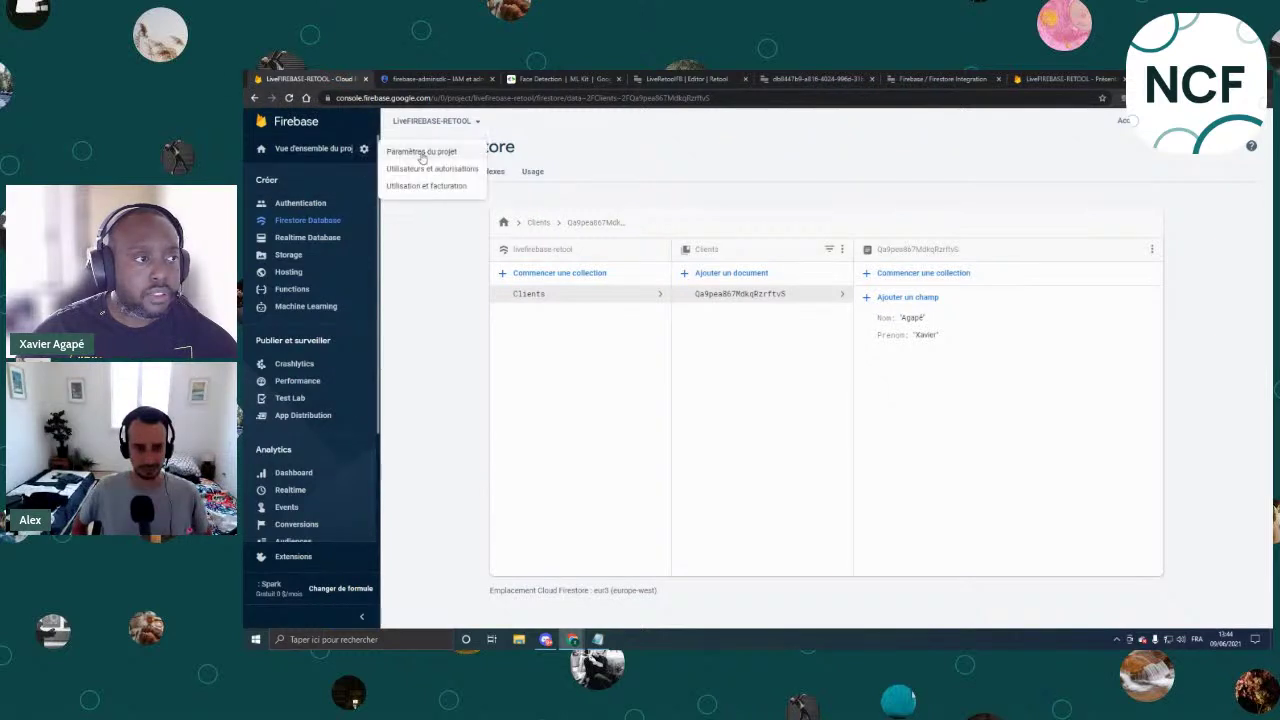
{"action": "left_click", "coordinate": [421, 151]}
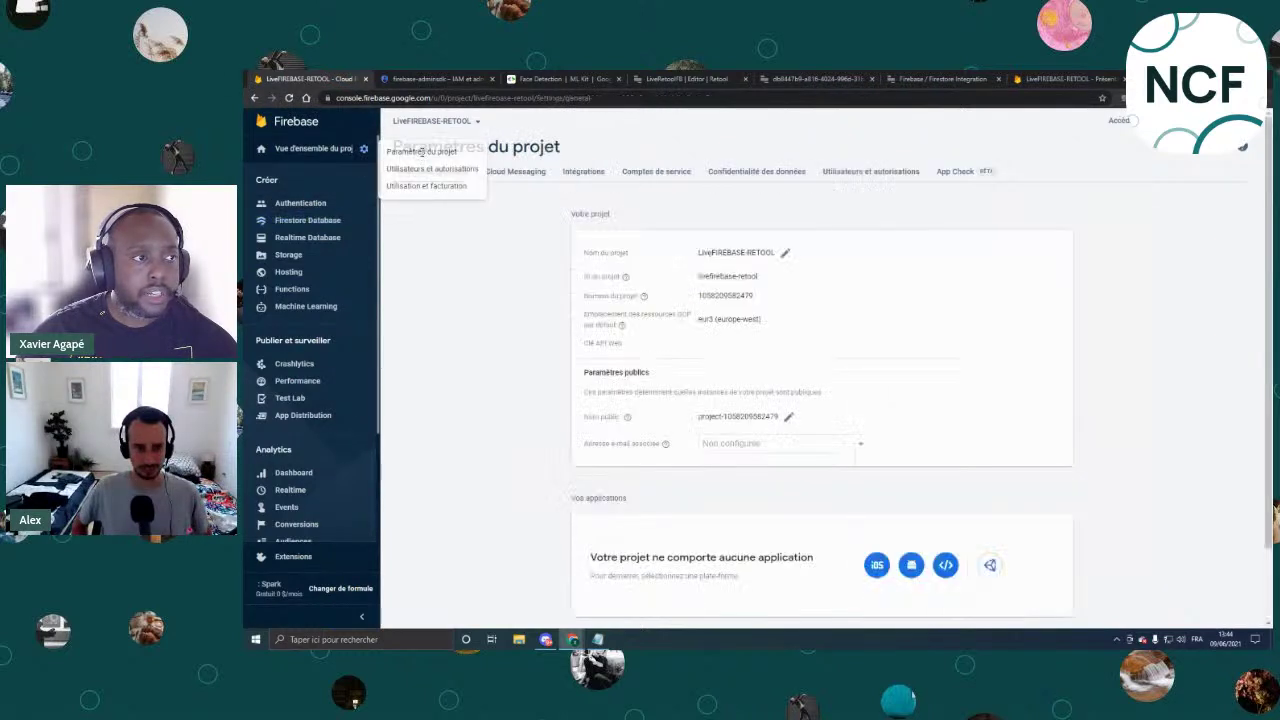
{"action": "left_click", "coordinate": [677, 172]}
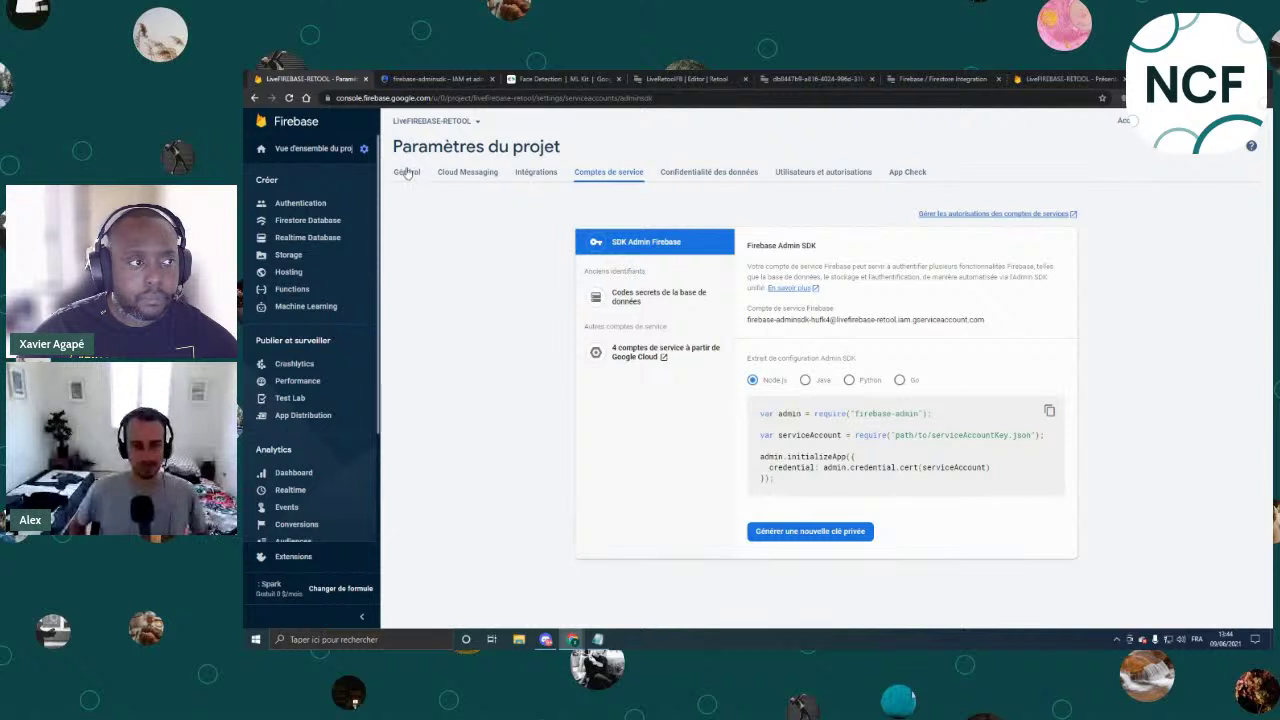
{"action": "left_click", "coordinate": [632, 298]}
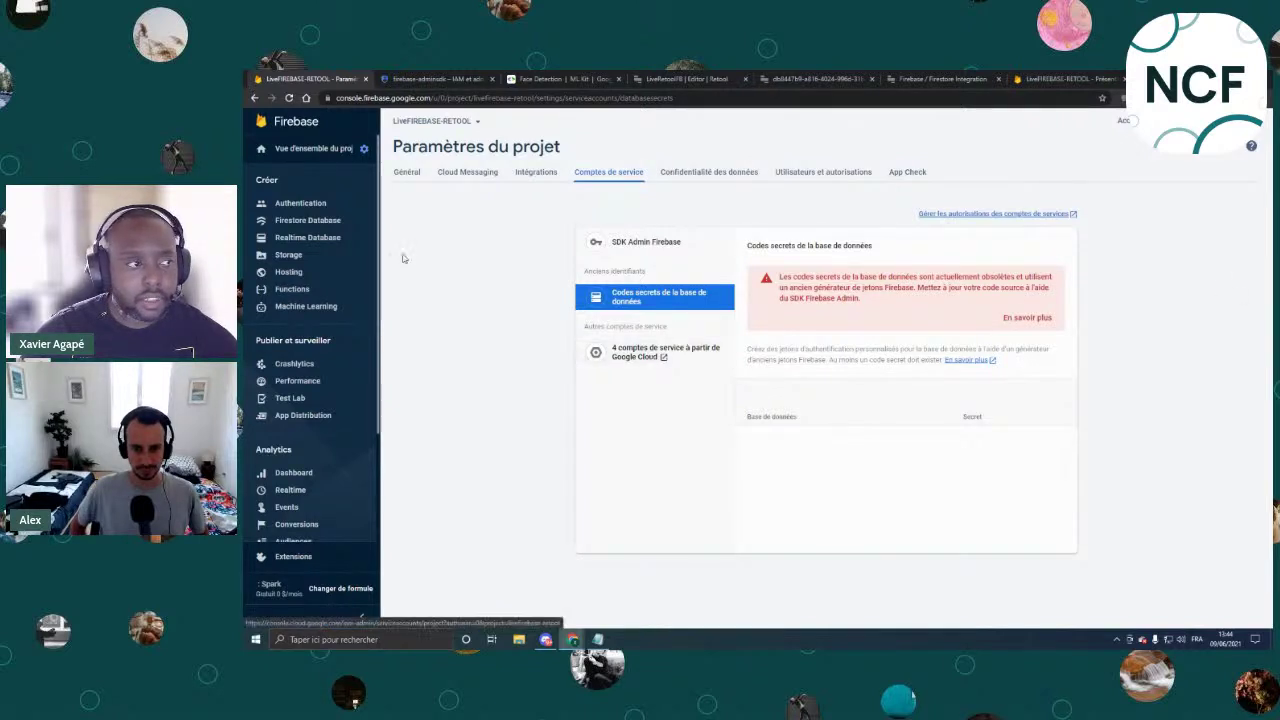
Review the Cloud Firestore rules, indexes, usage metrics and data for permission restrictions on the database.
{"action": "left_click", "coordinate": [320, 222]}
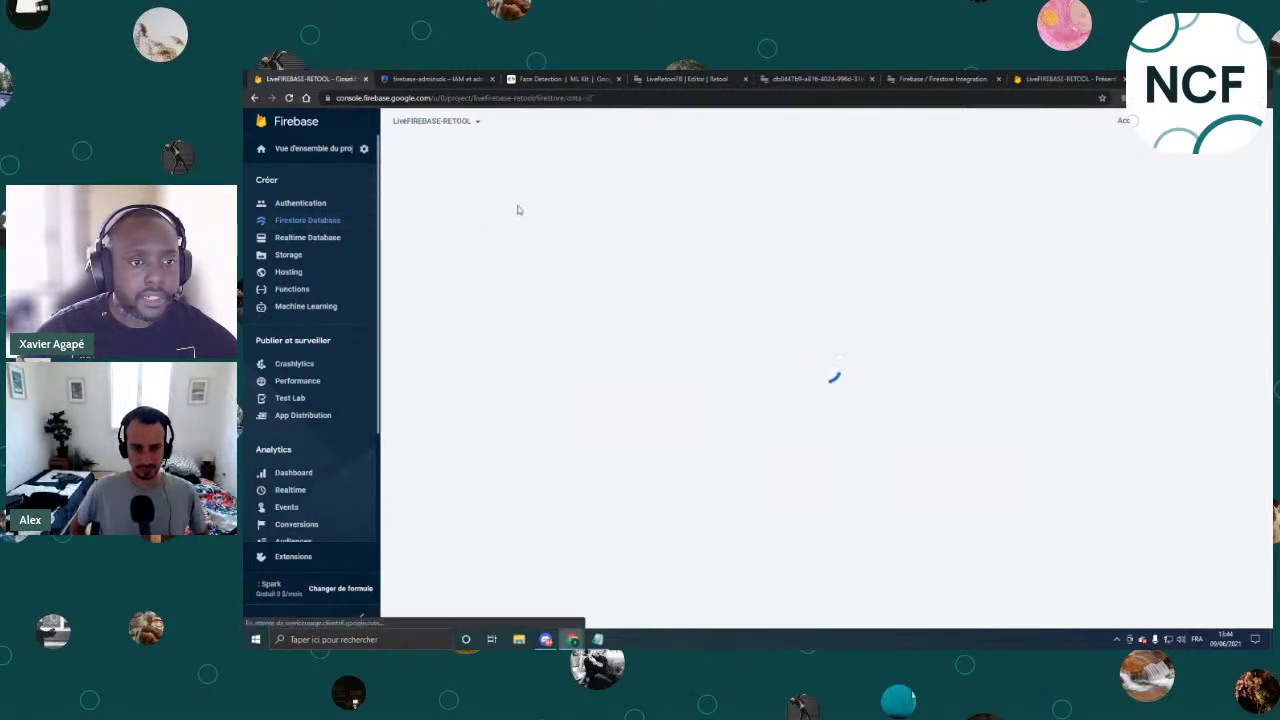
{"action": "left_click", "coordinate": [452, 172]}
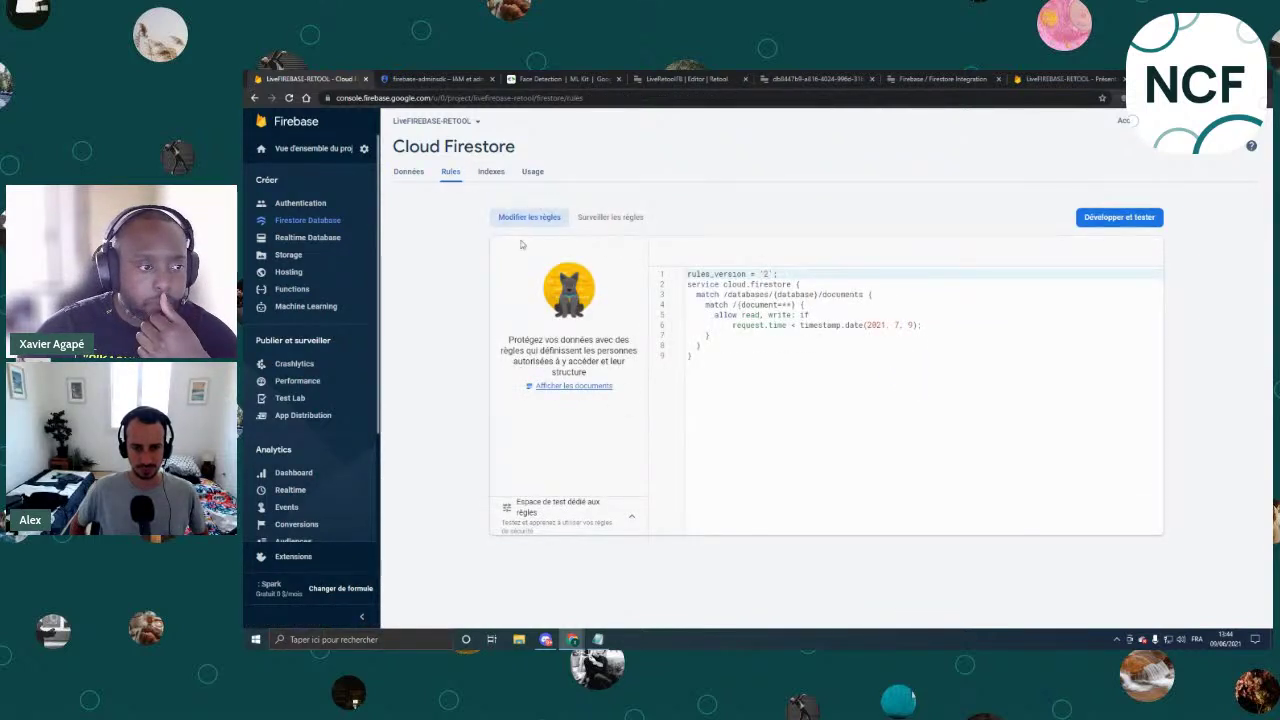
{"action": "left_click", "coordinate": [494, 173]}
{"action": "left_click", "coordinate": [540, 172]}
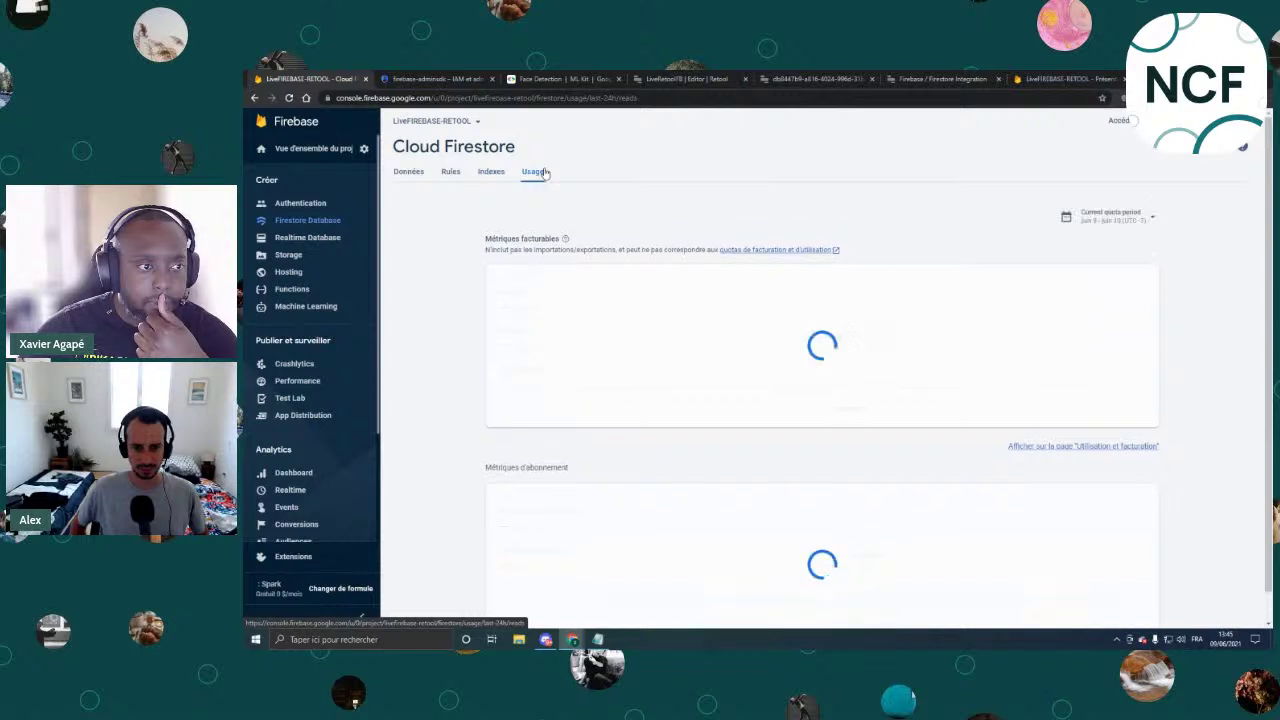
{"action": "scroll", "coordinate": [620, 270], "scroll_direction": "down", "scroll_amount": 1}
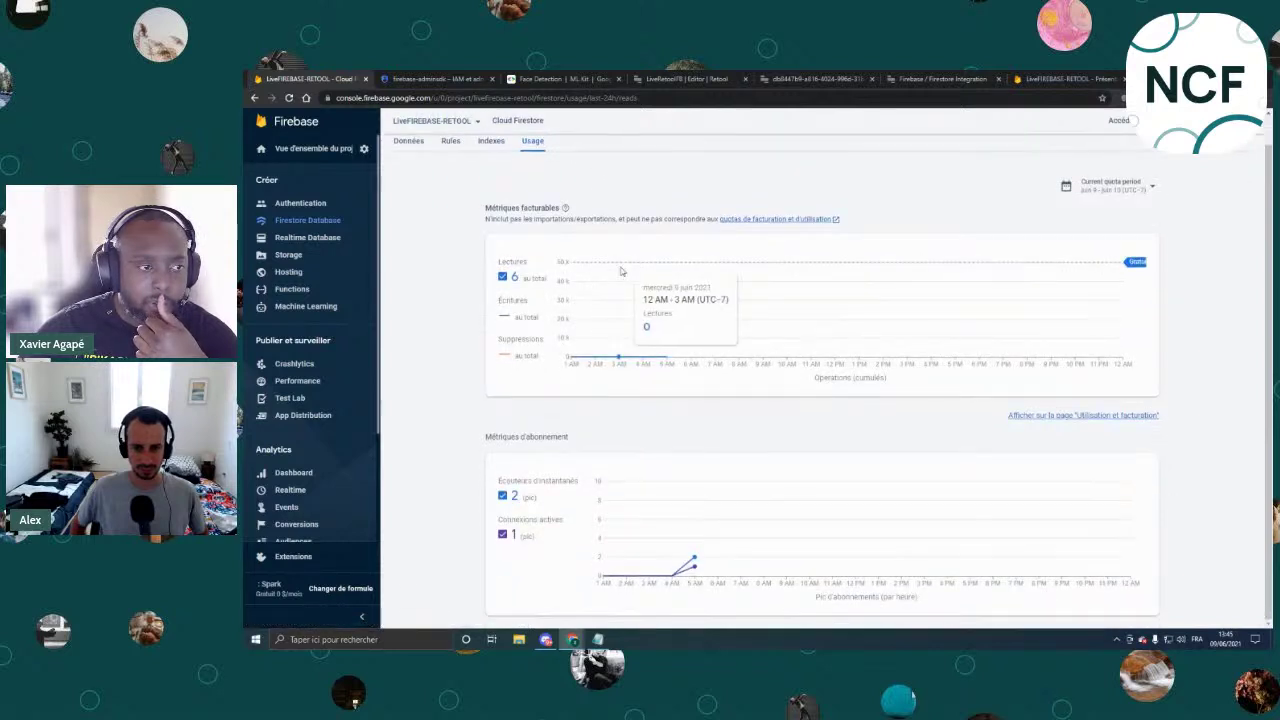
{"action": "scroll", "coordinate": [560, 240], "scroll_direction": "up", "scroll_amount": 1}
{"action": "left_click", "coordinate": [410, 172]}
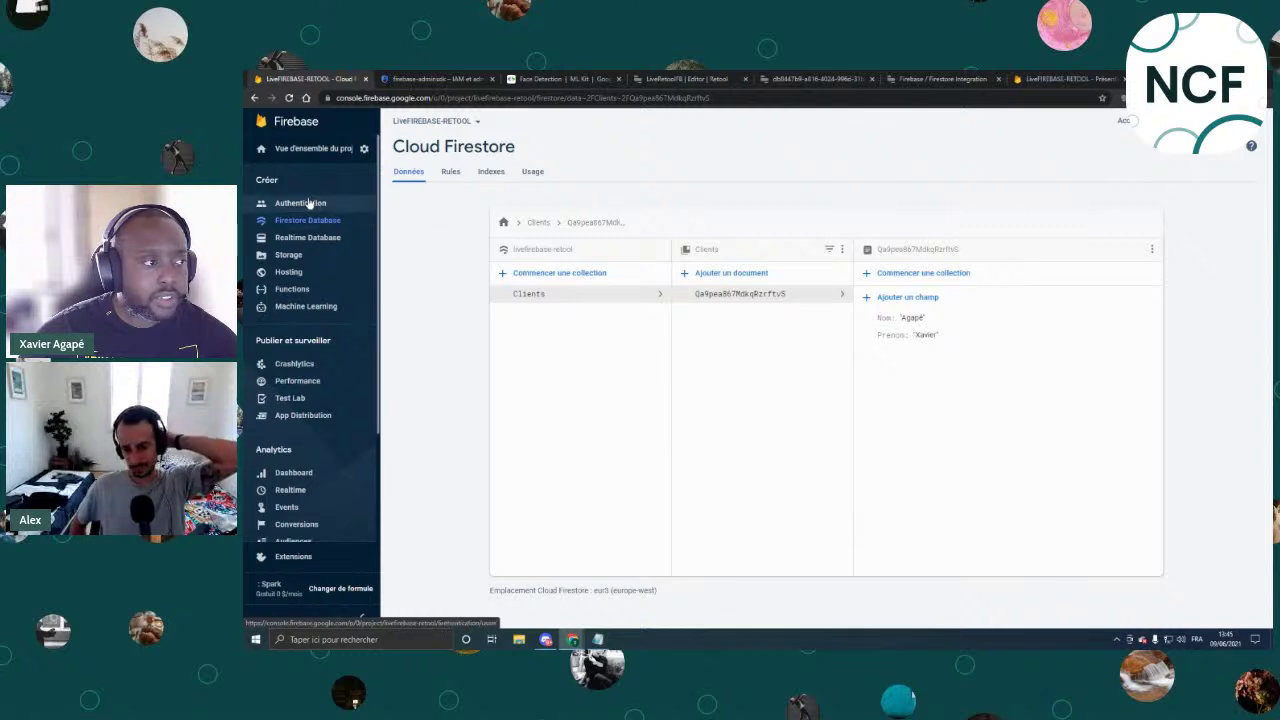
Check the Firebase project's users and permissions, data privacy and general settings, and return to the Firestore data.
{"action": "left_click", "coordinate": [364, 148]}
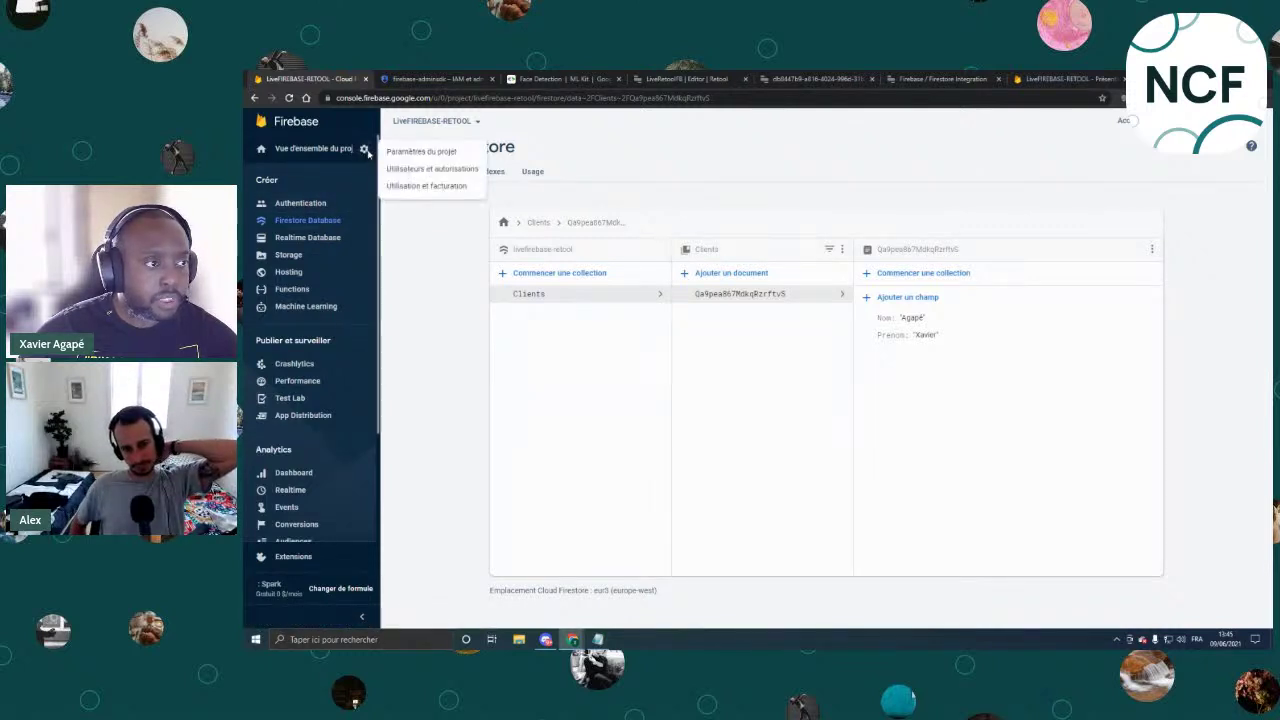
{"action": "left_click", "coordinate": [440, 169]}
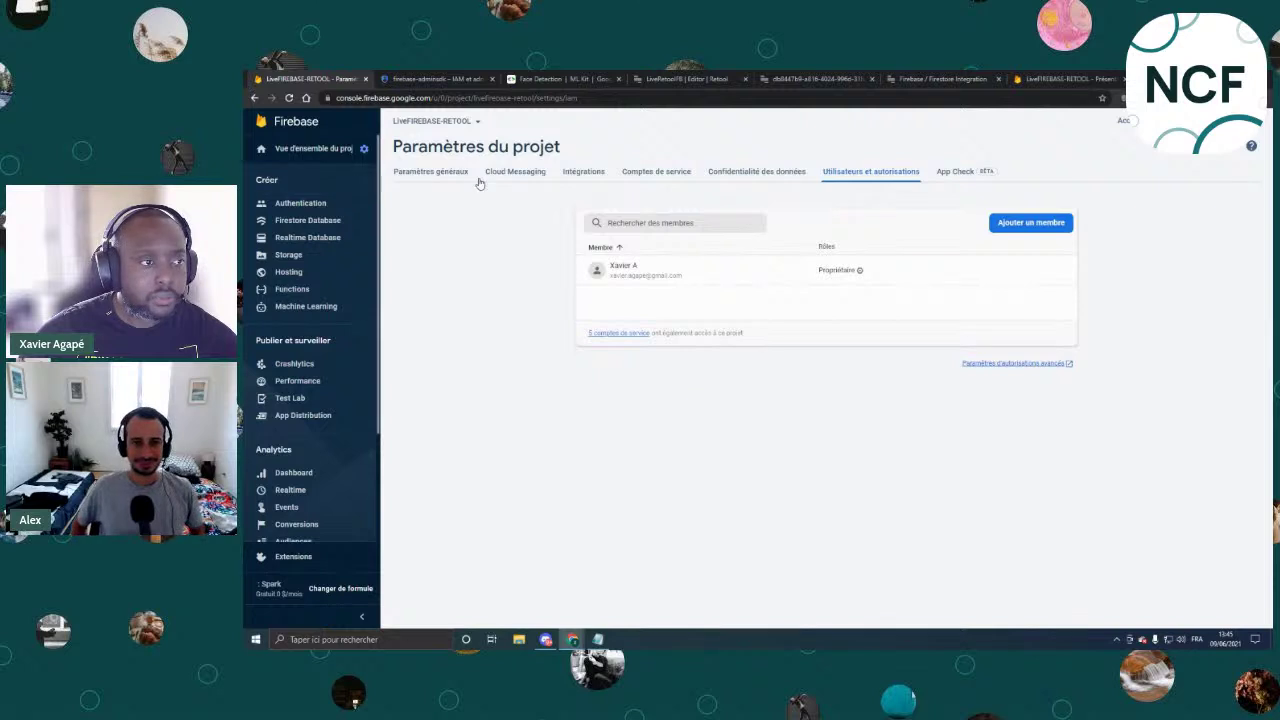
{"action": "left_click", "coordinate": [760, 171]}
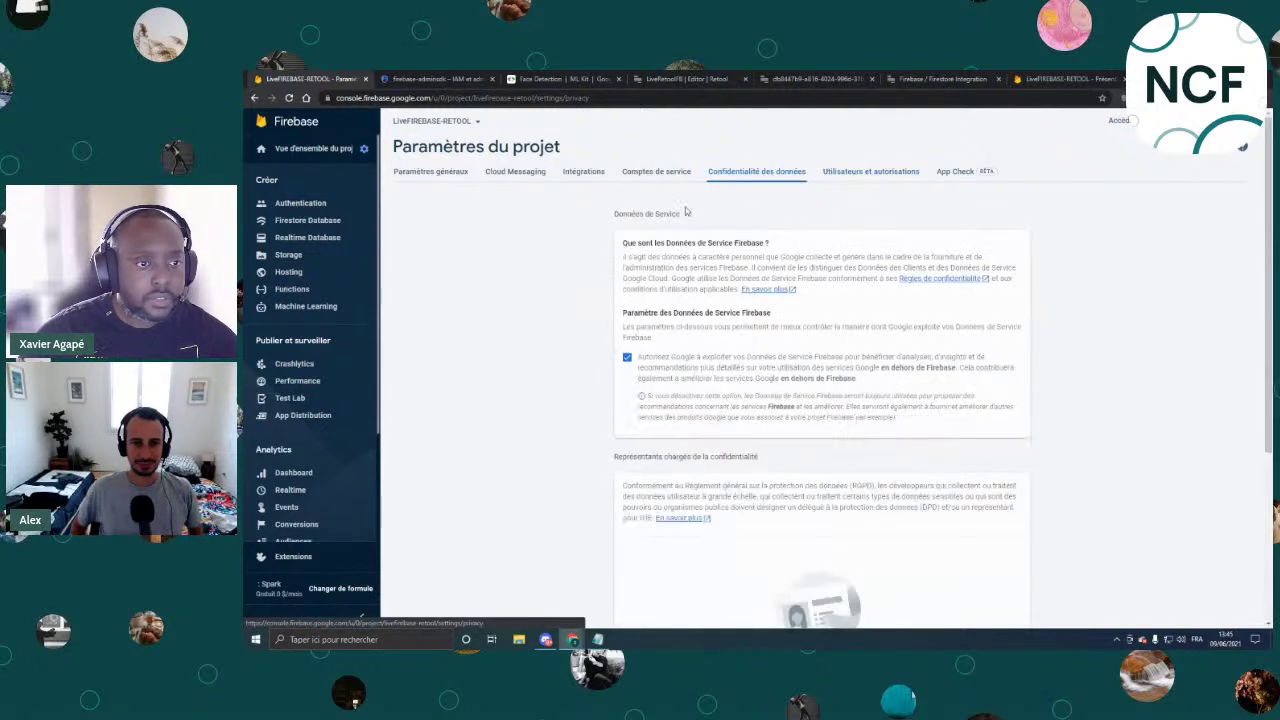
{"action": "scroll", "coordinate": [665, 298], "scroll_direction": "down", "scroll_amount": 3}
{"action": "scroll", "coordinate": [665, 298], "scroll_direction": "up", "scroll_amount": 3}
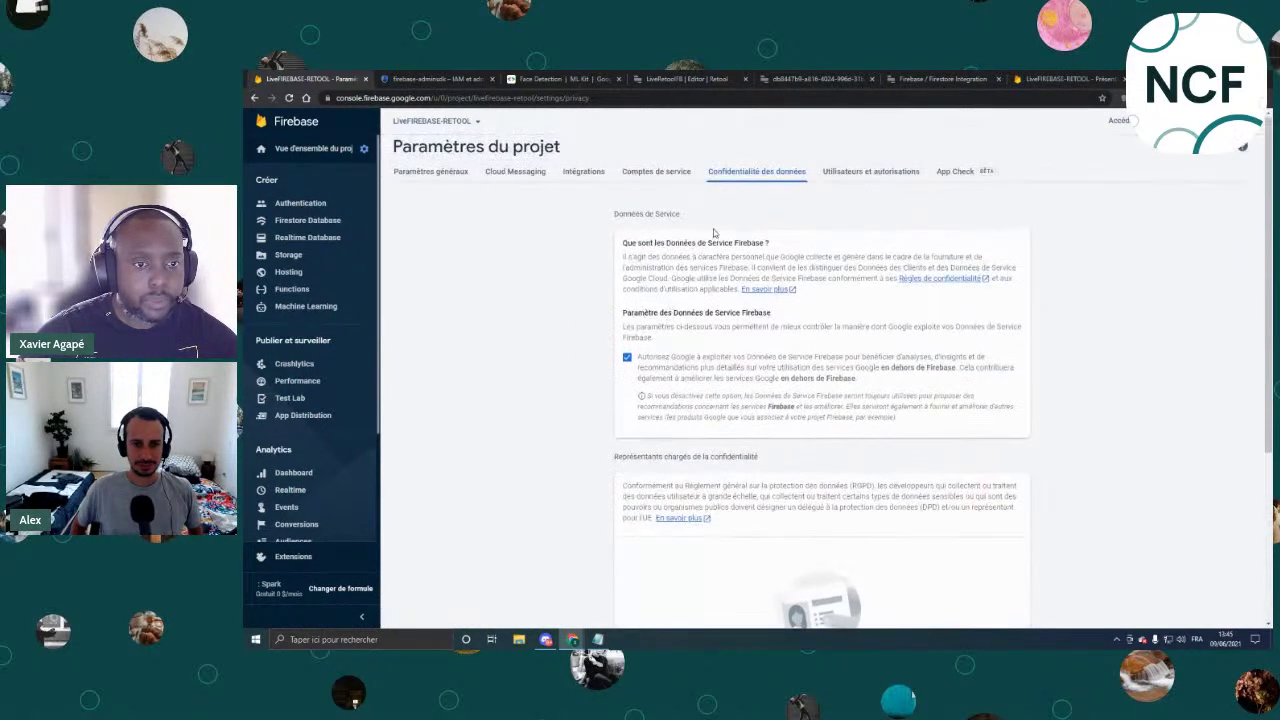
{"action": "scroll", "coordinate": [746, 300], "scroll_direction": "down", "scroll_amount": 3}
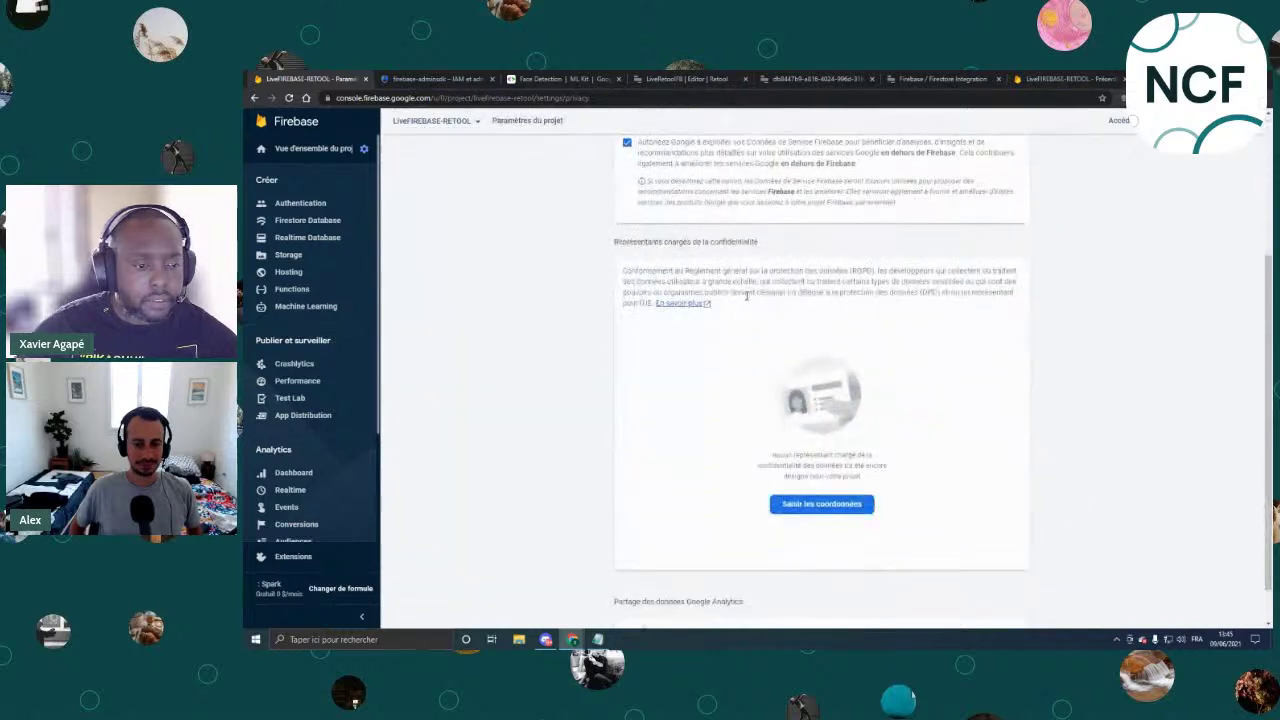
{"action": "scroll", "coordinate": [580, 229], "scroll_direction": "up", "scroll_amount": 5}
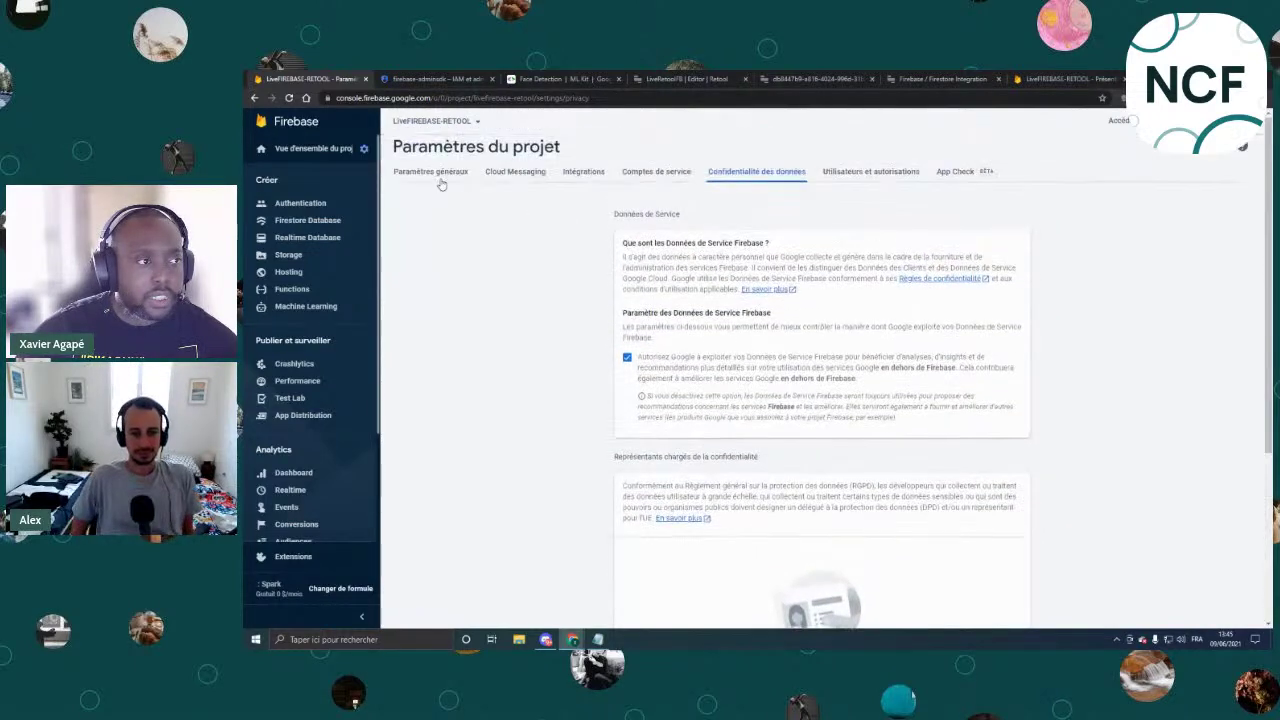
{"action": "key", "text": "alt+Left"}
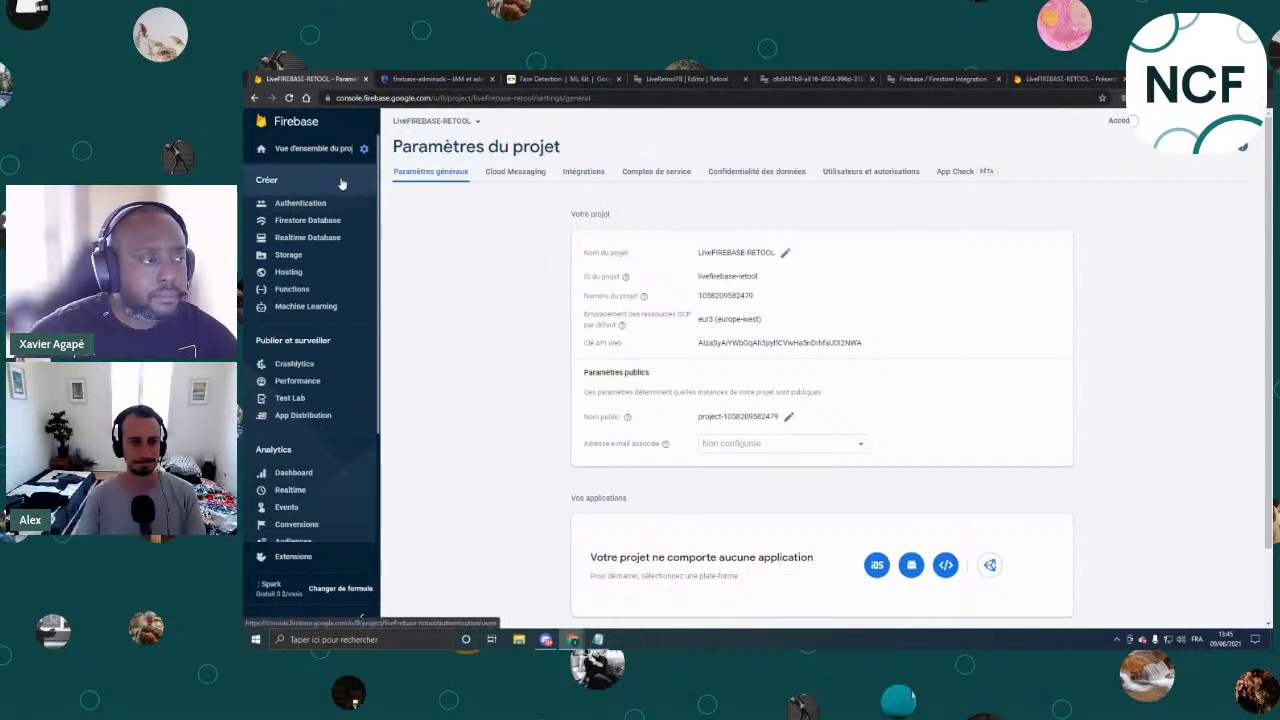
{"action": "left_click", "coordinate": [315, 220]}
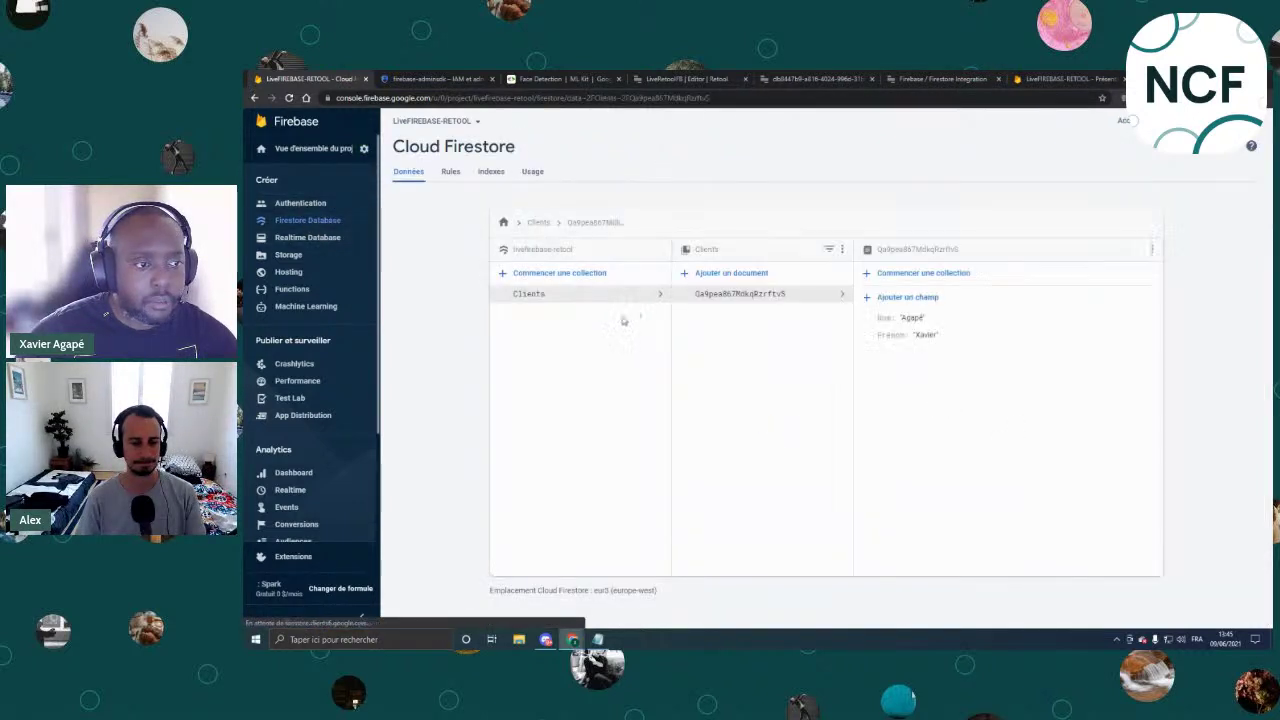
Open the FirebaseLive resource from query1 in Retool and test its connection.
{"action": "left_click", "coordinate": [650, 79]}
{"action": "left_click", "coordinate": [1050, 512]}
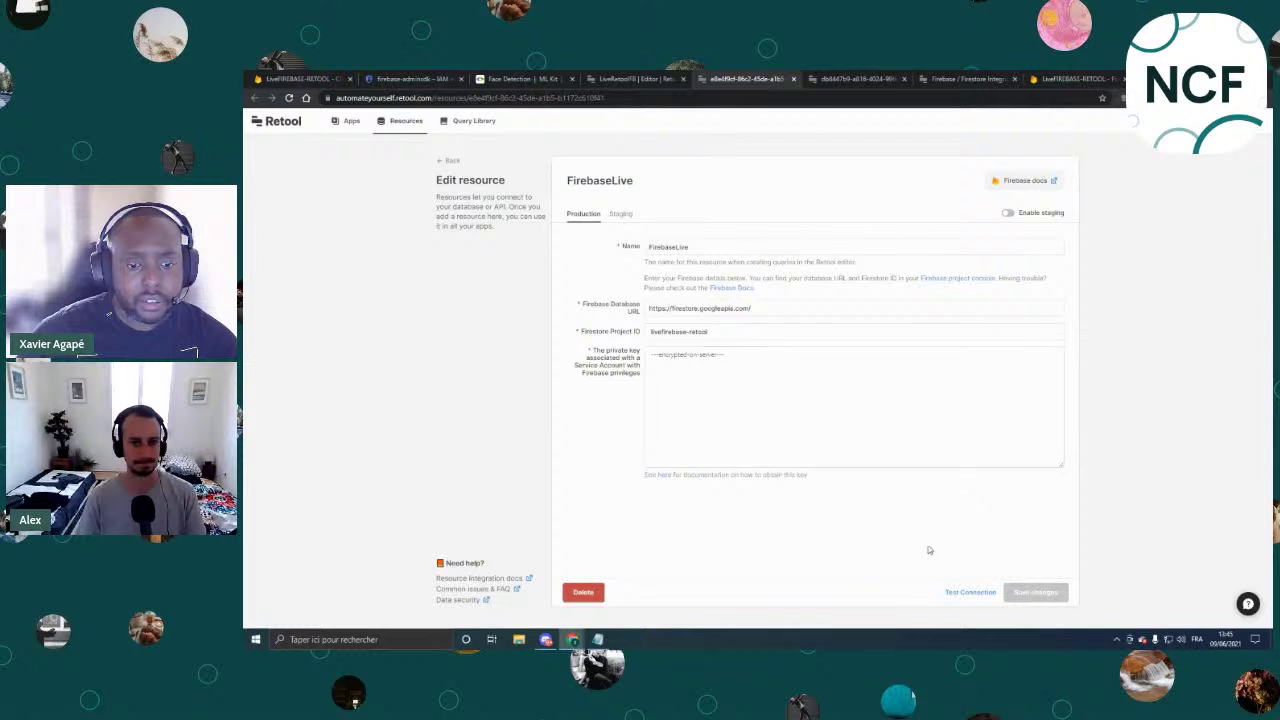
{"action": "left_click", "coordinate": [970, 592]}
{"action": "left_click_drag", "start_coordinate": [621, 566], "coordinate": [569, 568]}
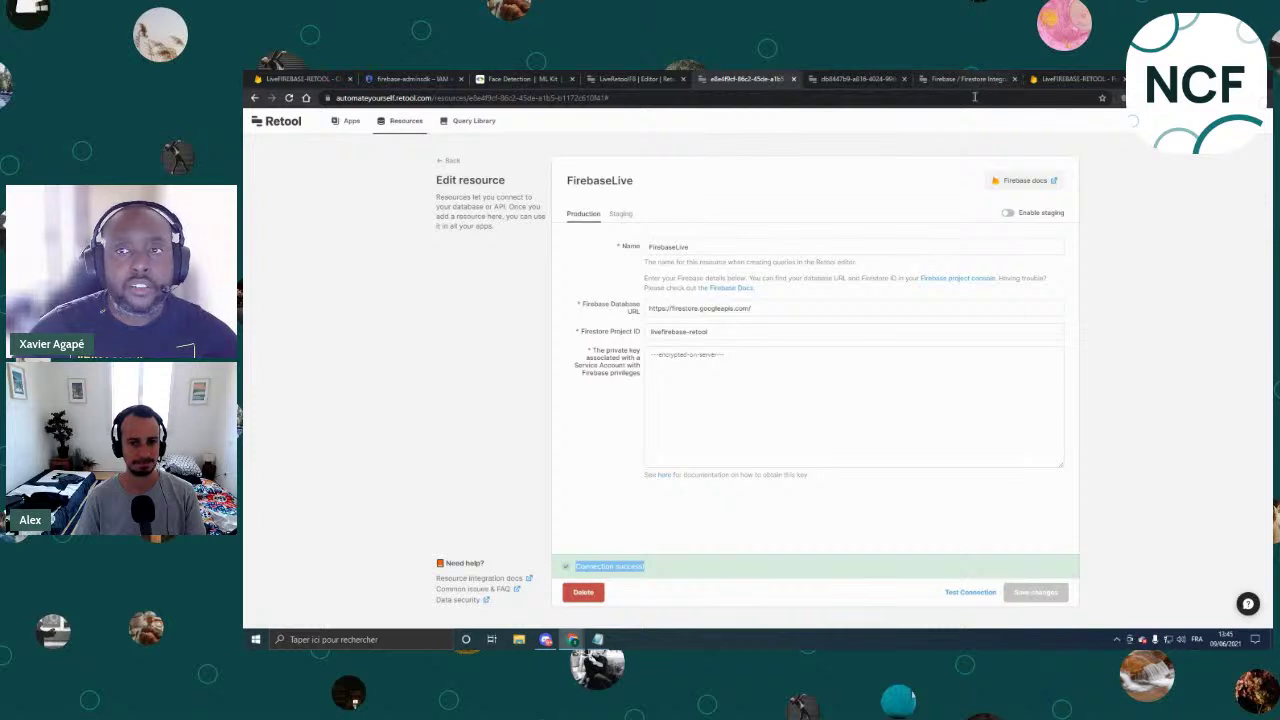
Review the firebase-adminsdk service account's details and keys in Google Cloud Platform.
{"action": "left_click", "coordinate": [405, 78]}
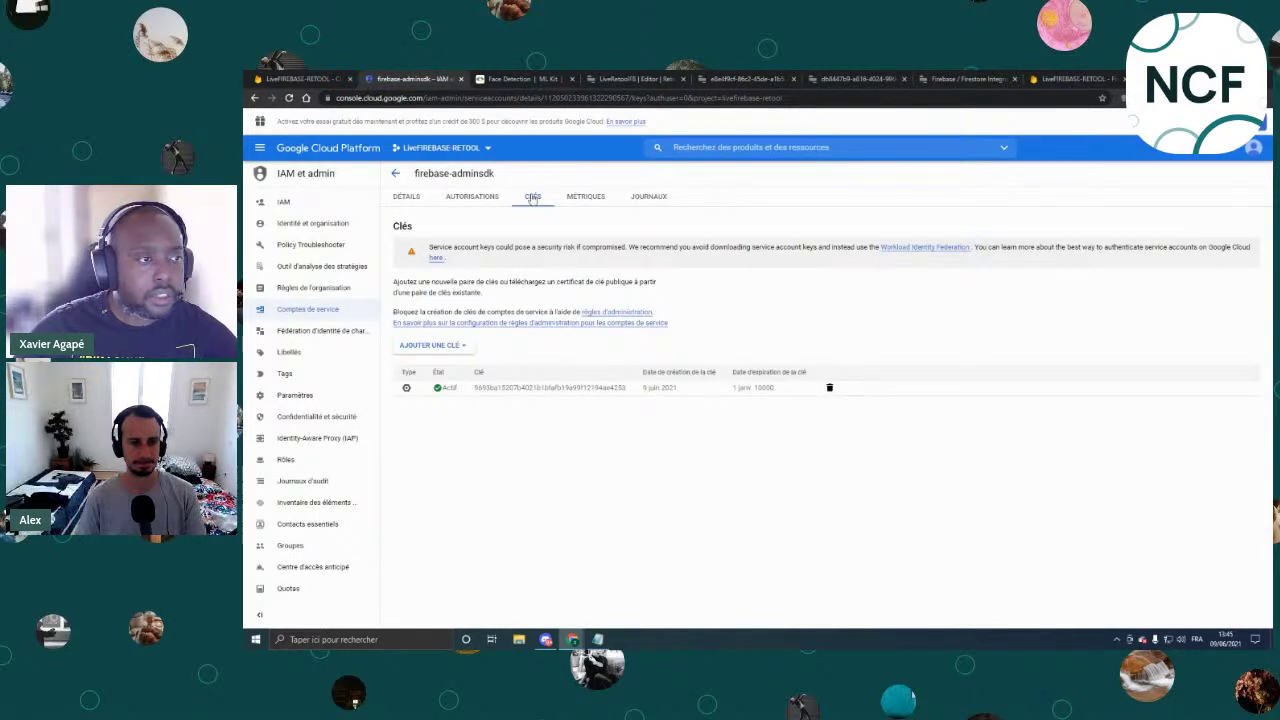
{"action": "left_click", "coordinate": [395, 173]}
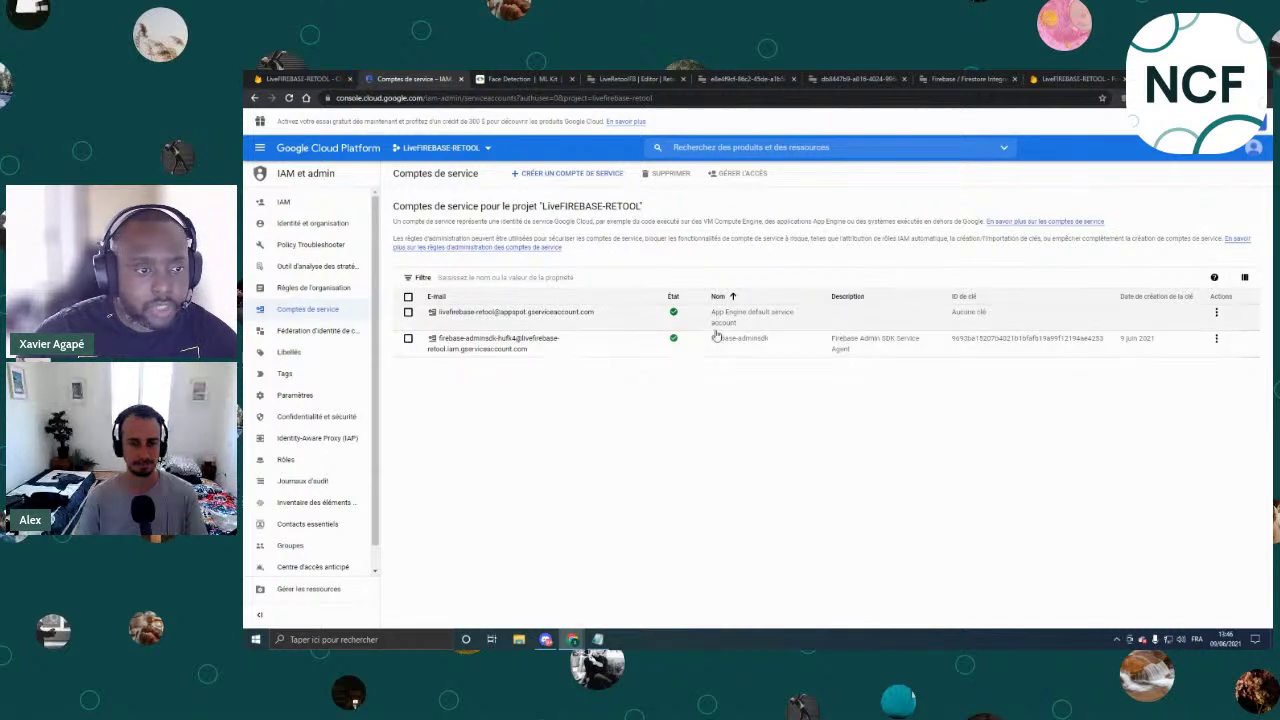
{"action": "left_click", "coordinate": [513, 345]}
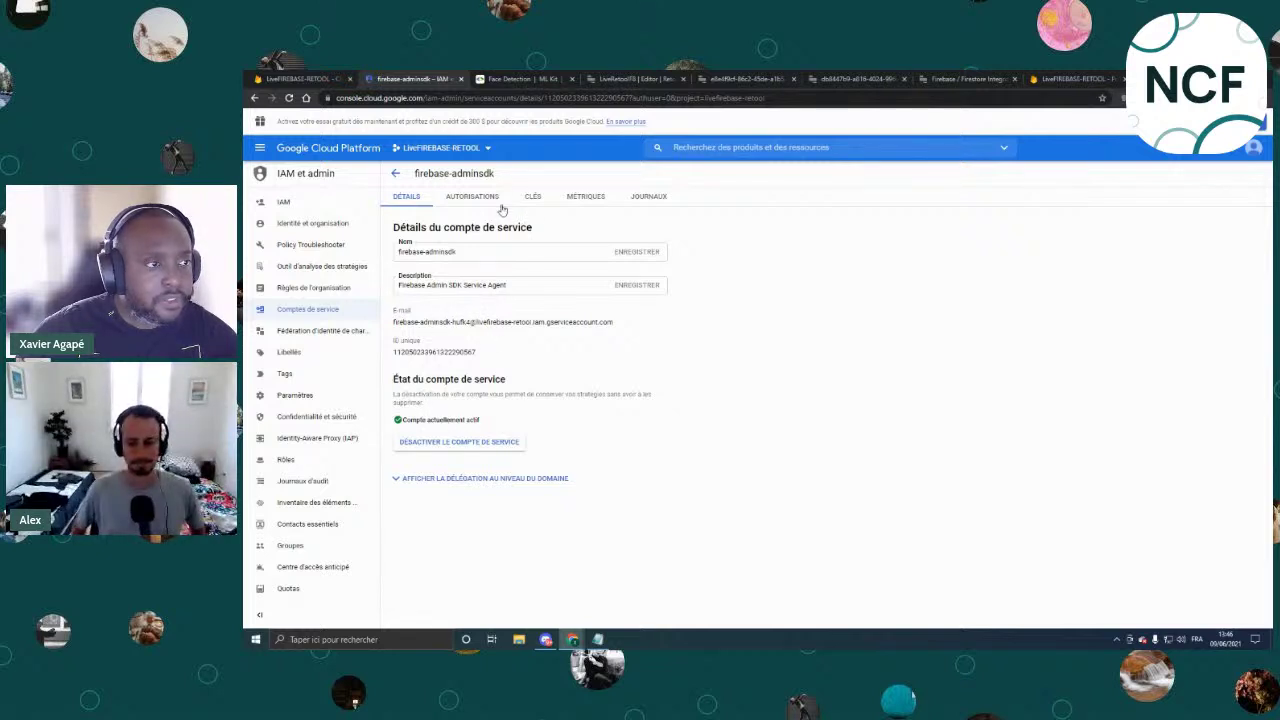
{"action": "left_click", "coordinate": [532, 196]}
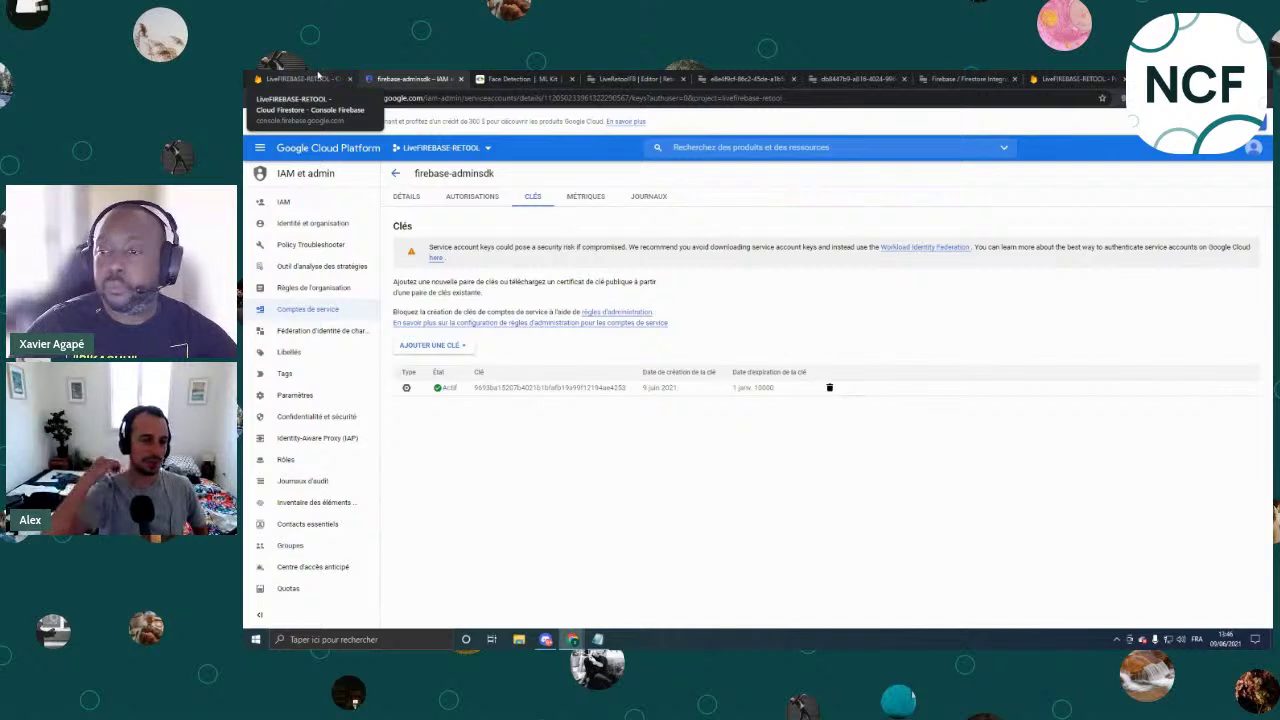
Return to the LiveRetoolFB editor and check query1's collection ID, service type and resource settings.
{"action": "left_click", "coordinate": [630, 78]}
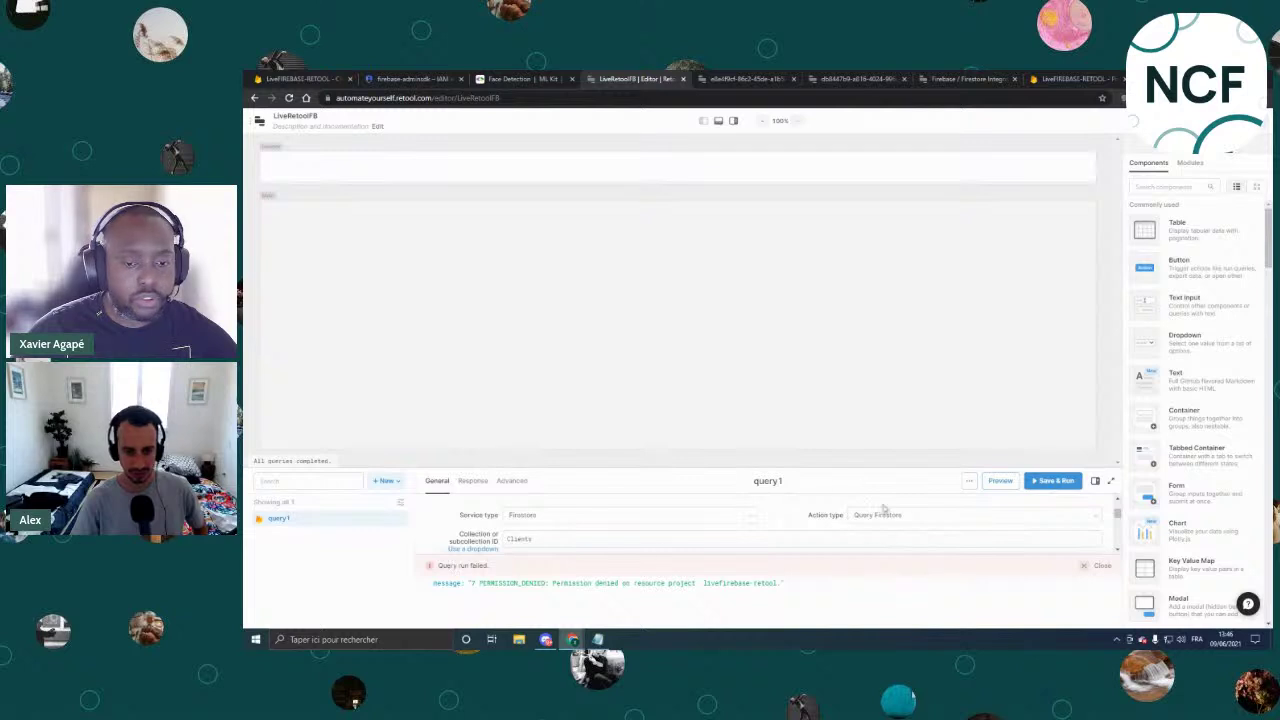
{"action": "left_click", "coordinate": [1100, 567]}
{"action": "left_click", "coordinate": [548, 538]}
{"action": "scroll", "coordinate": [806, 523], "scroll_direction": "up", "scroll_amount": 2}
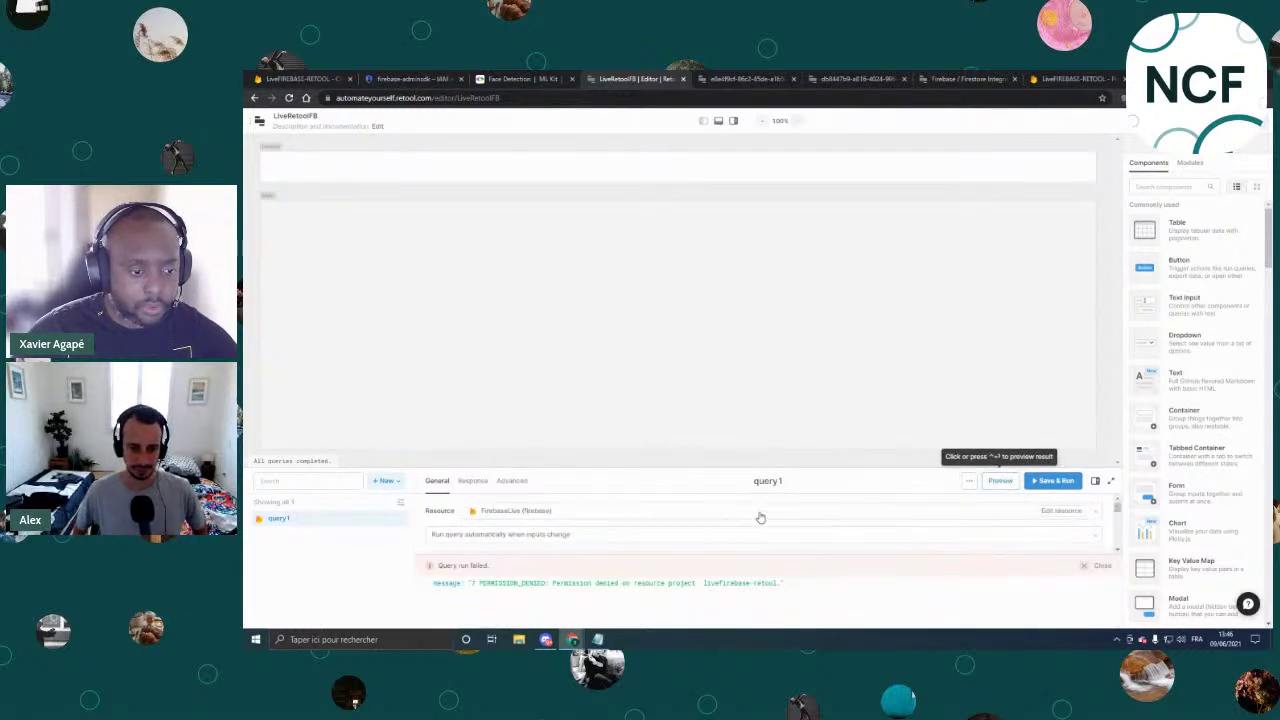
Replace the FirebaseLive resource's private key with the full service account JSON copied from the key file, and save the changes.
{"action": "left_click", "coordinate": [1060, 517]}
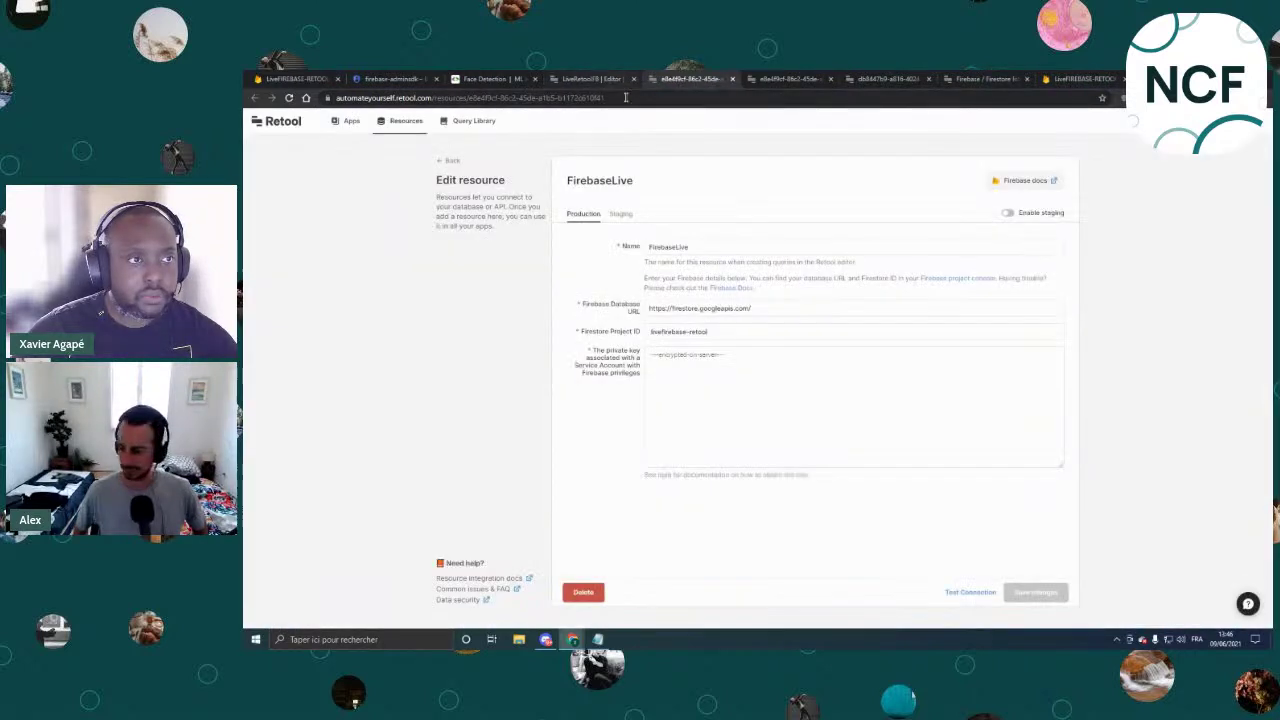
{"action": "left_click", "coordinate": [703, 356]}
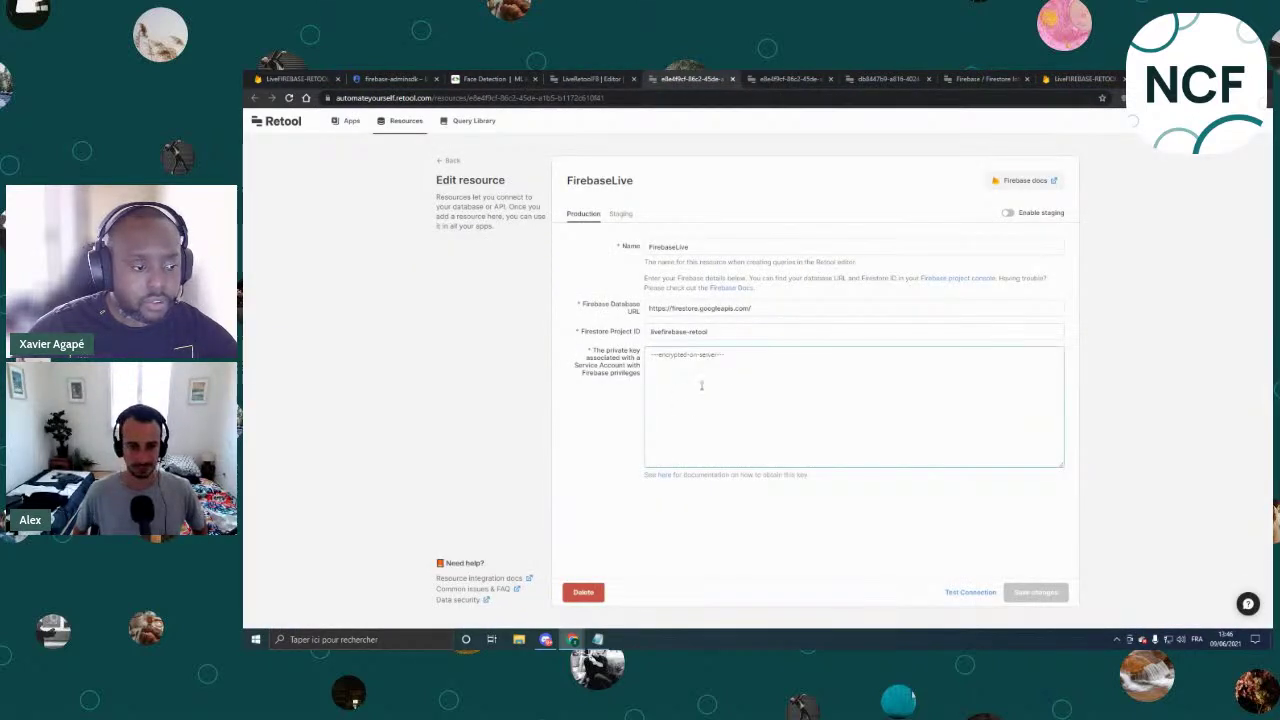
{"action": "left_click", "coordinate": [597, 639]}
{"action": "left_click", "coordinate": [652, 253]}
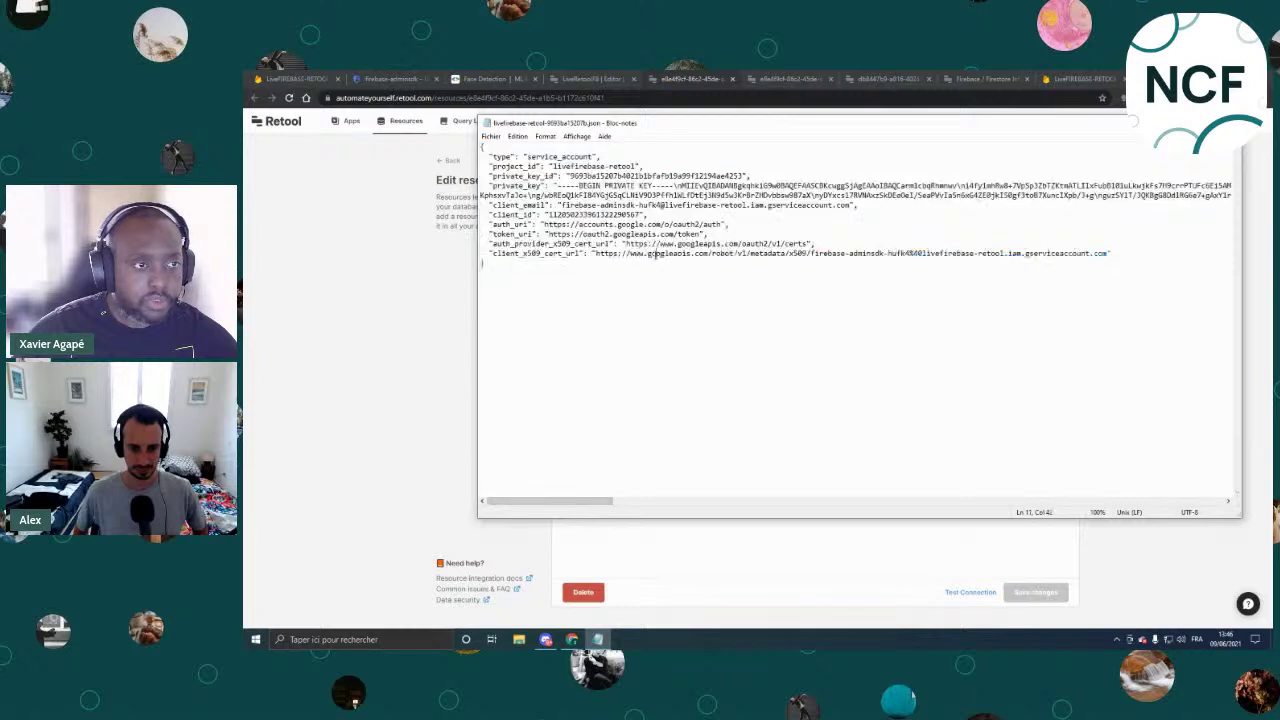
{"action": "left_click_drag", "start_coordinate": [650, 266], "coordinate": [474, 148]}
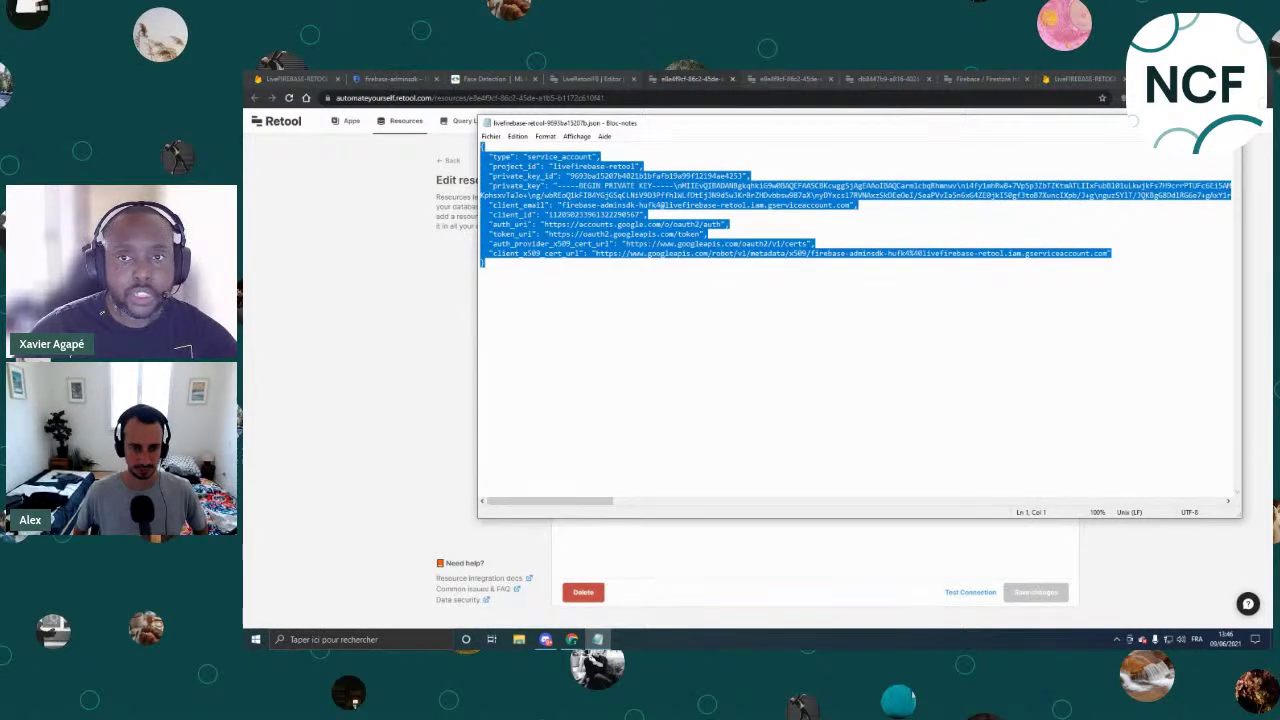
{"action": "key", "text": "alt+Tab"}
{"action": "key", "text": "ctrl+a"}
{"action": "key", "text": "ctrl+v"}
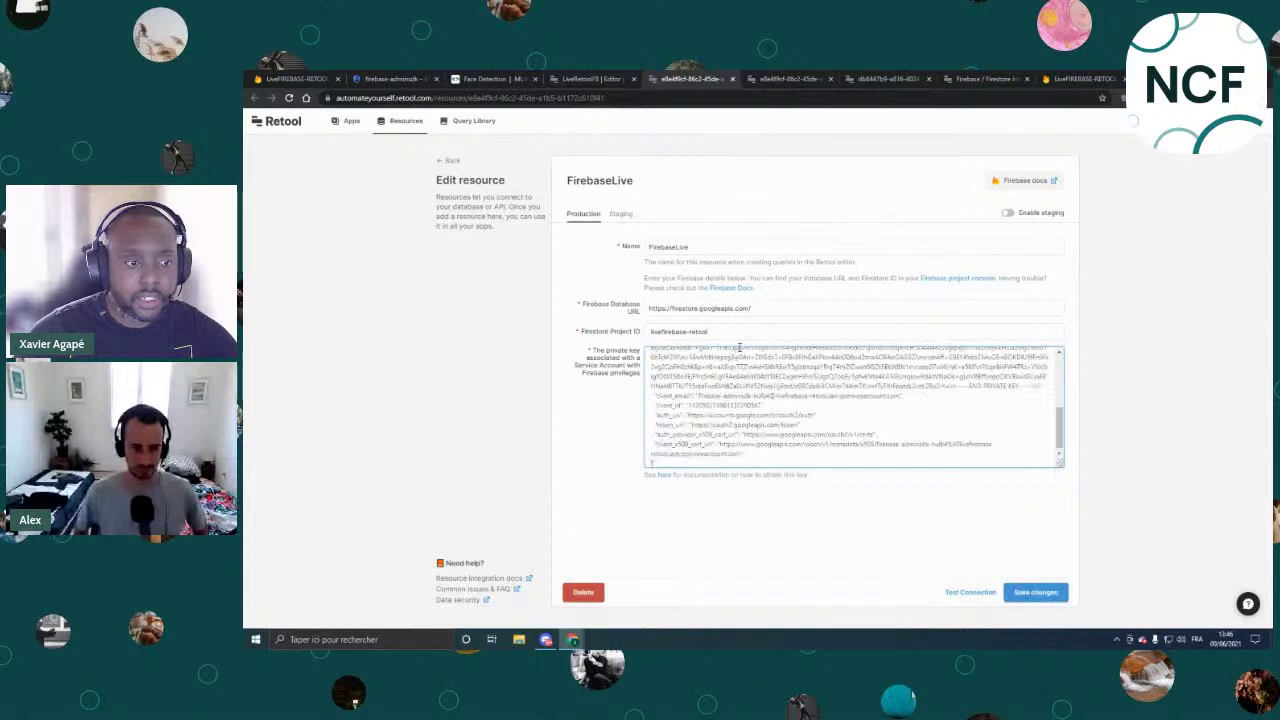
{"action": "left_click", "coordinate": [1037, 593]}
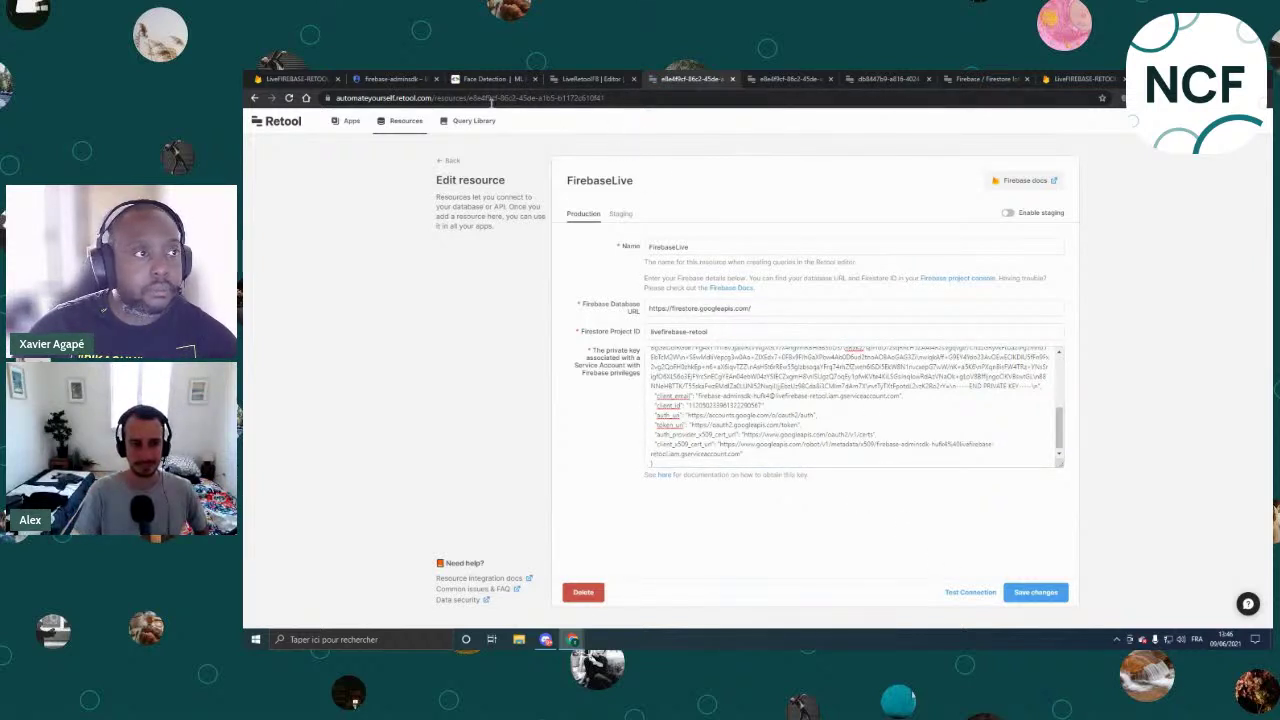
Check the Clients collection in the Firebase console, and preview query1 again in the LiveRetoolFB editor.
{"action": "left_click", "coordinate": [298, 78]}
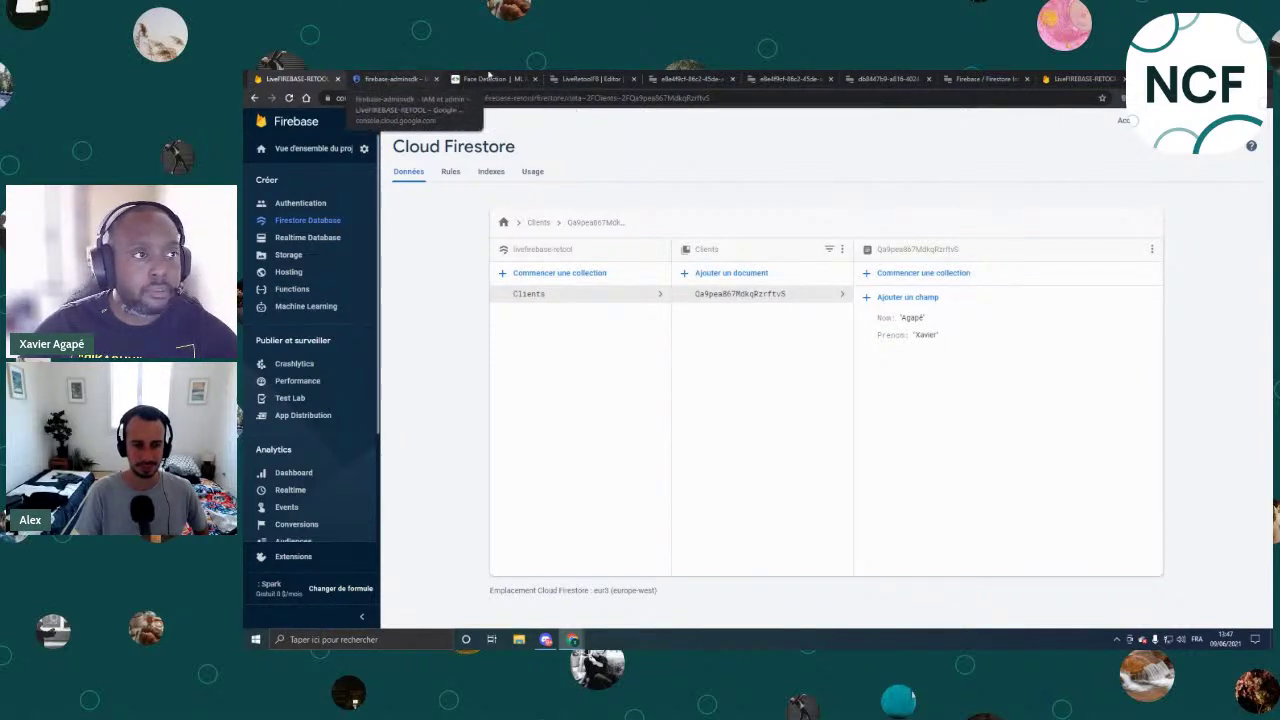
{"action": "left_click", "coordinate": [594, 79]}
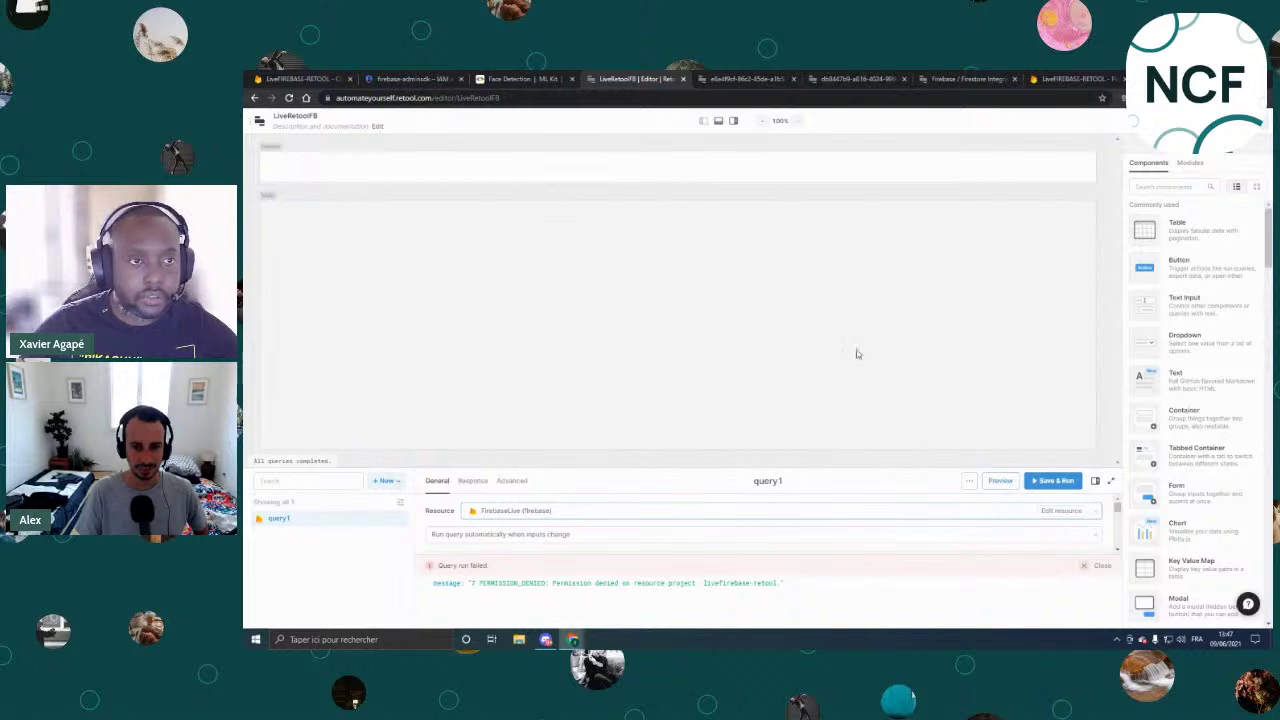
{"action": "left_click", "coordinate": [1005, 482]}
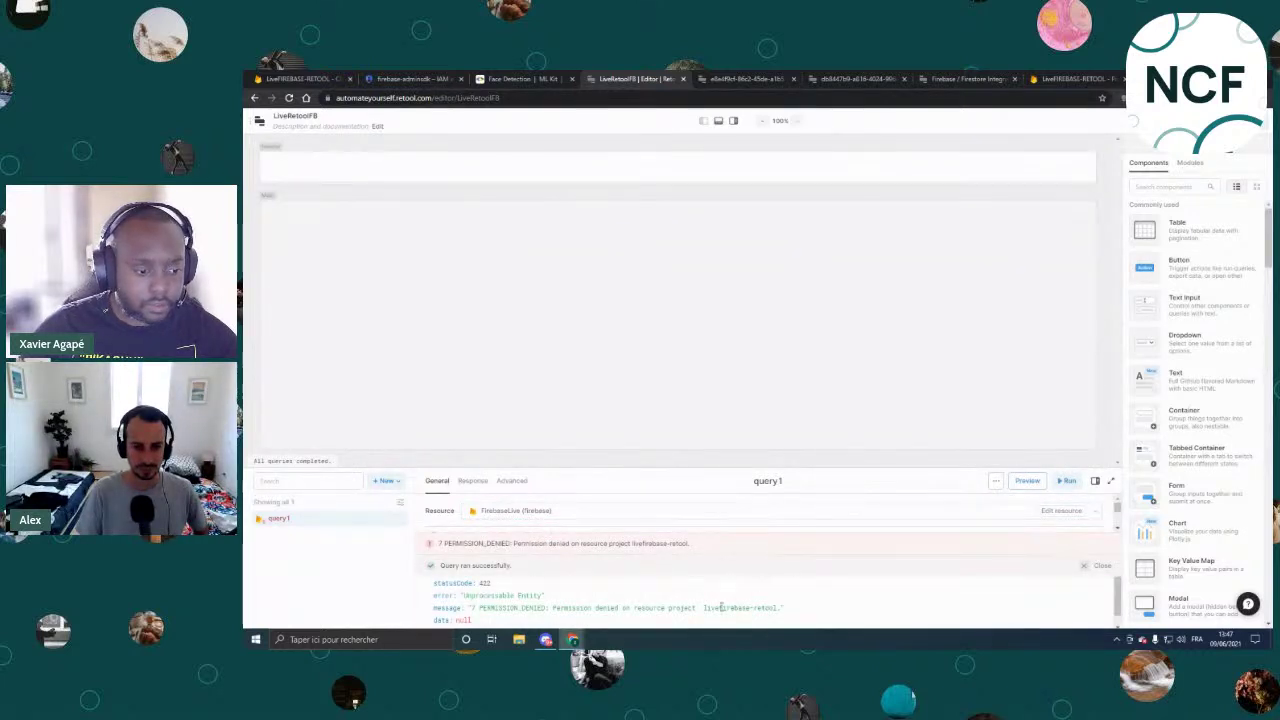
Dismiss query1's preview result and close the leftover Retool resource and Firebase integration documentation tabs.
{"action": "scroll", "coordinate": [705, 606], "scroll_direction": "down", "scroll_amount": 1}
{"action": "scroll", "coordinate": [506, 584], "scroll_direction": "up", "scroll_amount": 1}
{"action": "left_click", "coordinate": [1097, 568]}
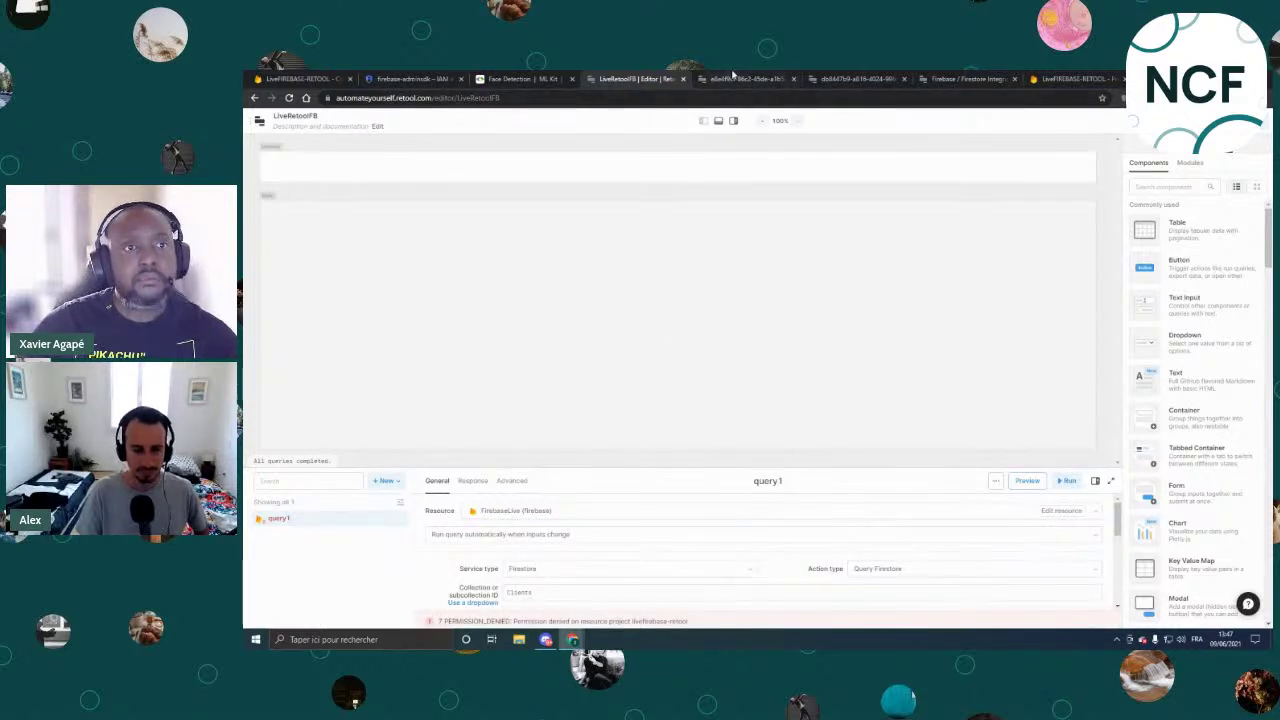
{"action": "left_click", "coordinate": [793, 78]}
{"action": "left_click", "coordinate": [793, 78]}
{"action": "left_click", "coordinate": [793, 78]}
Check the Clients data, general project settings and project list for LiveFIREBASE-RETOOL in the Firebase console.
{"action": "left_click", "coordinate": [410, 78]}
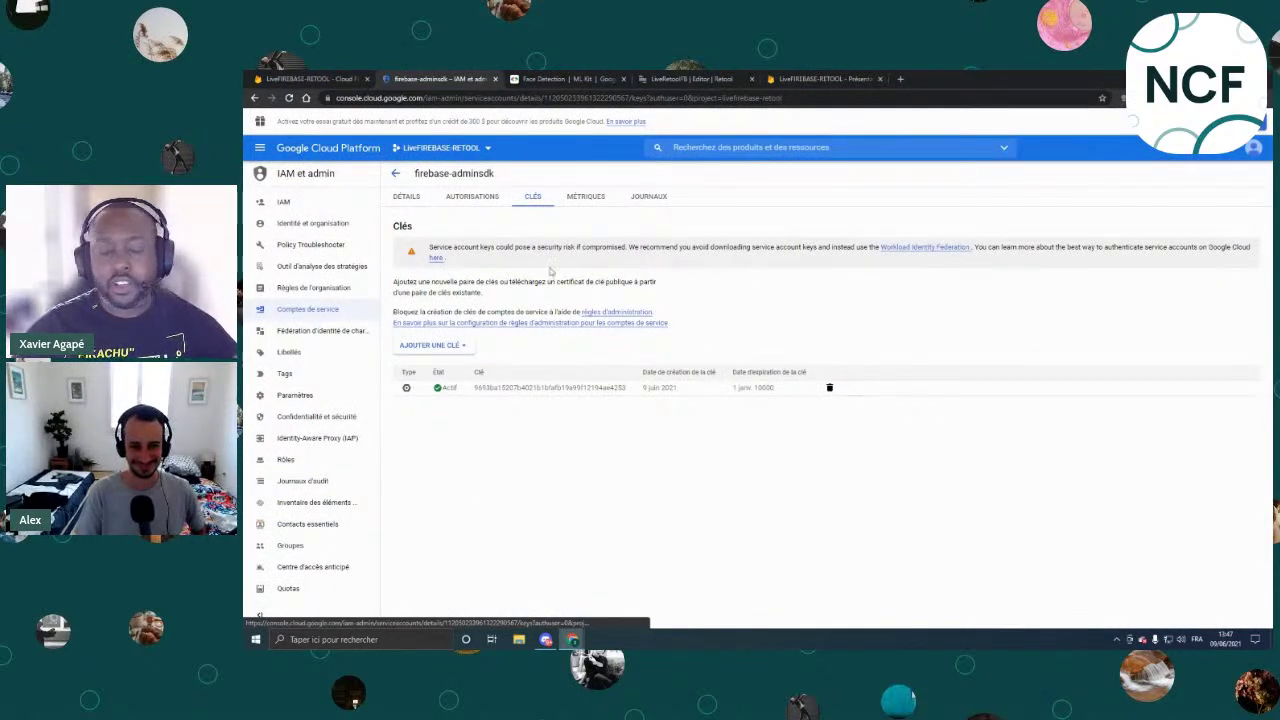
{"action": "left_click", "coordinate": [308, 78]}
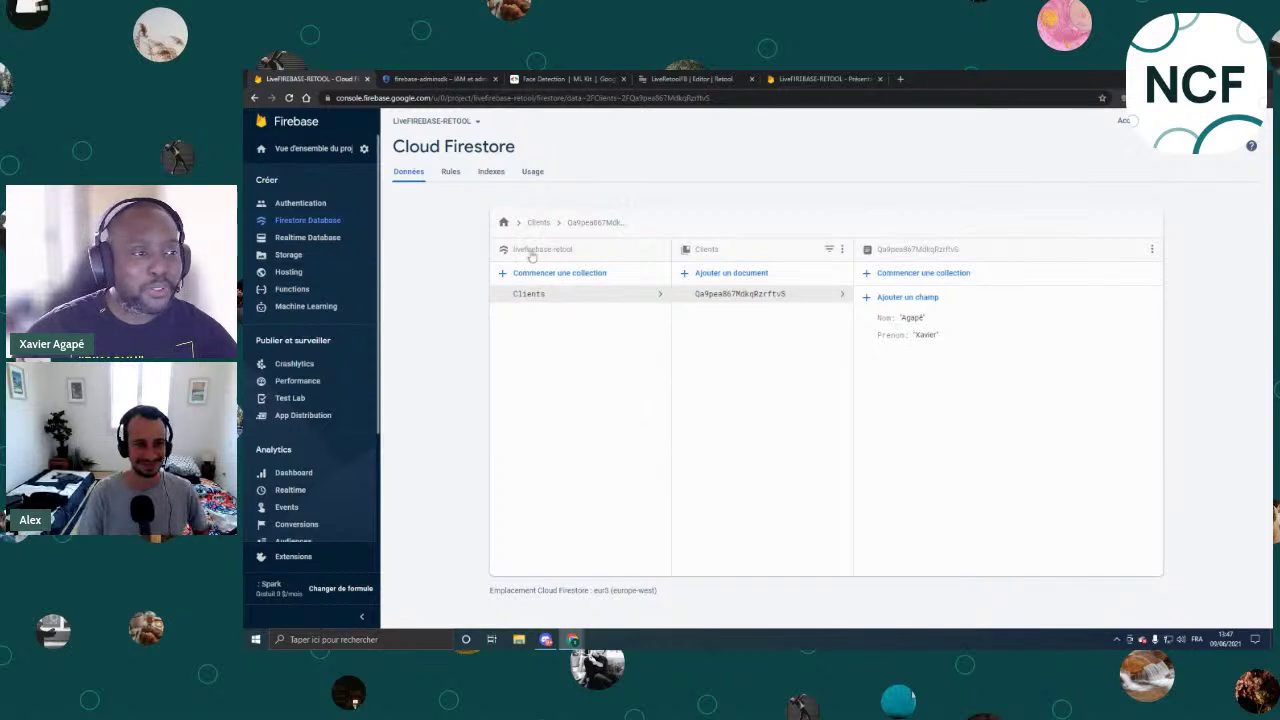
{"action": "left_click", "coordinate": [363, 148]}
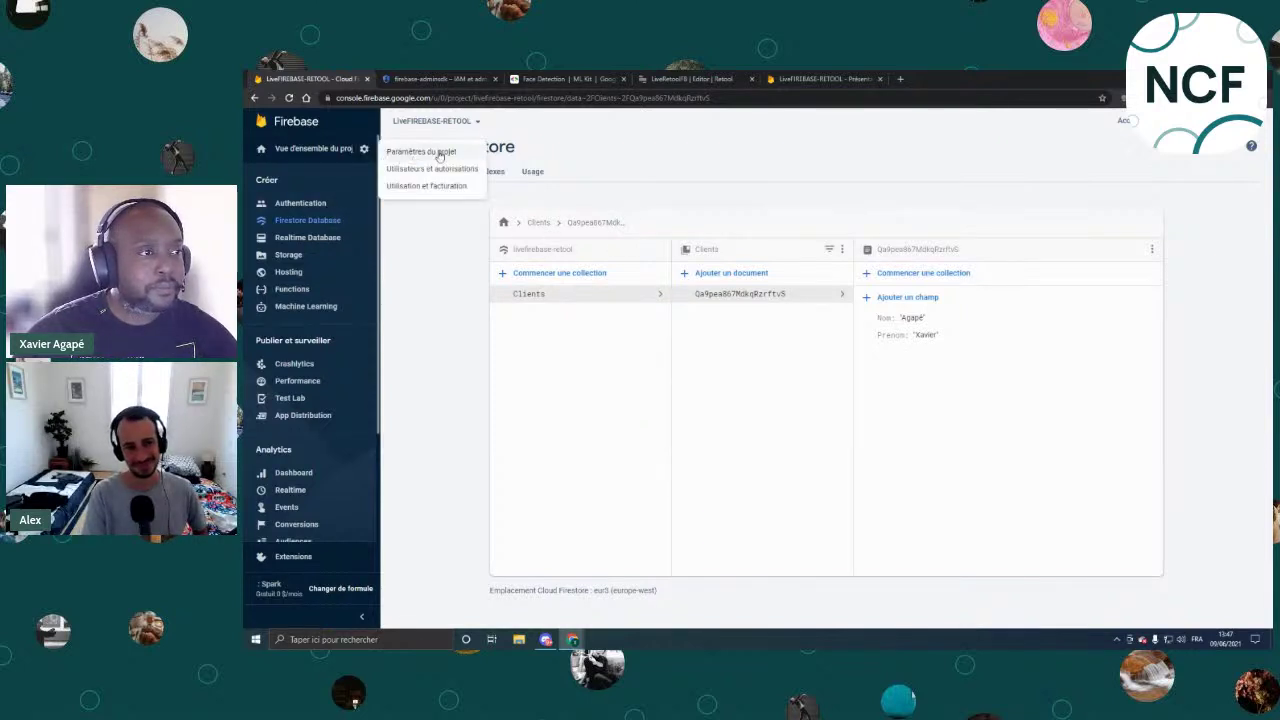
{"action": "left_click", "coordinate": [424, 155]}
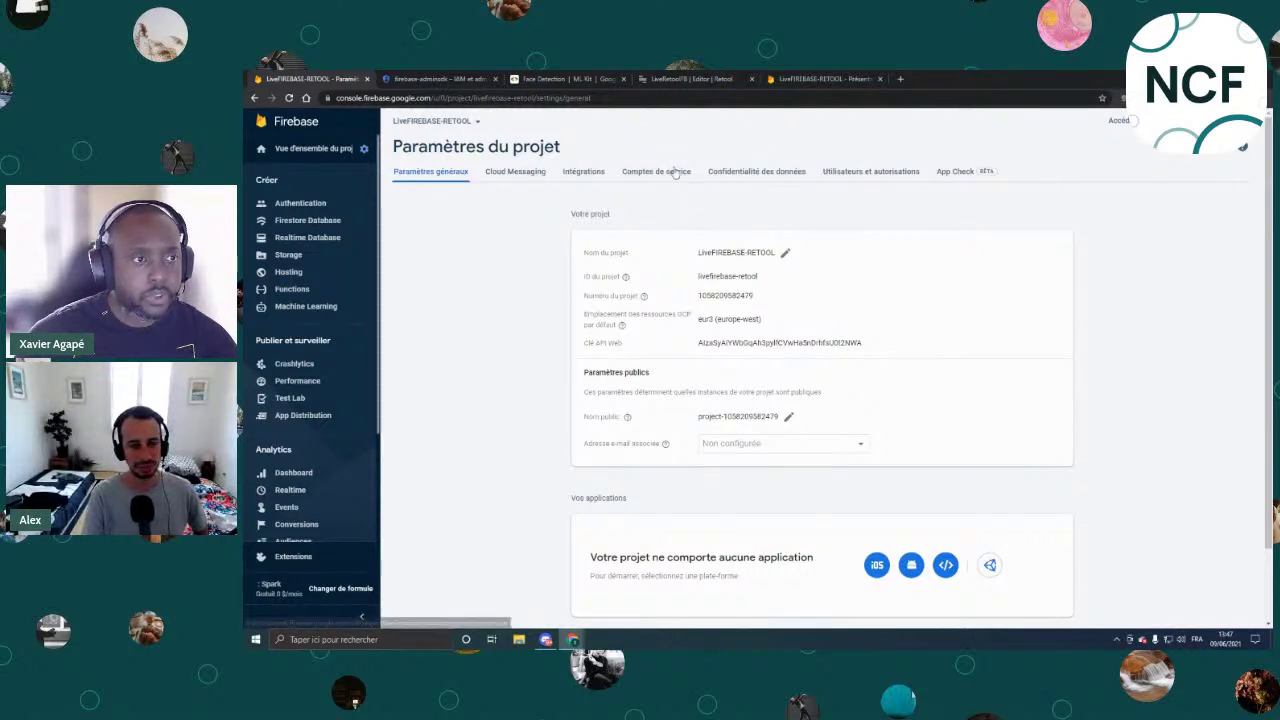
{"action": "left_click", "coordinate": [781, 80]}
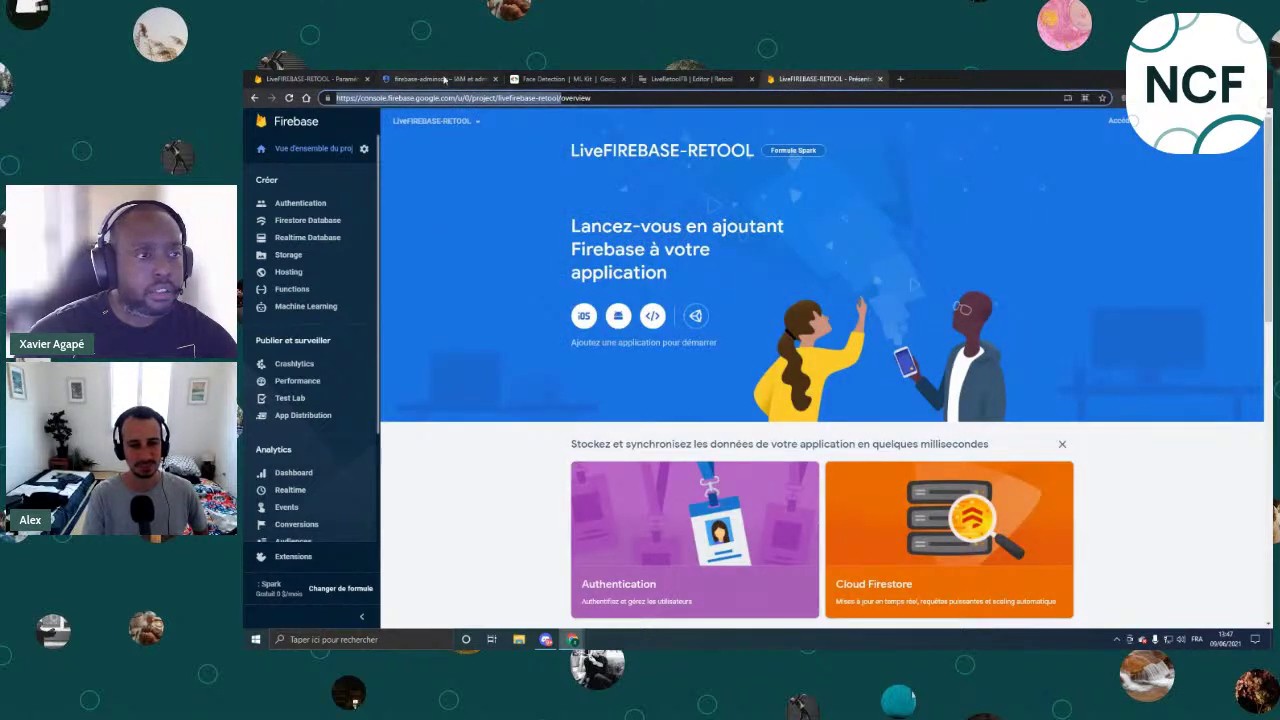
{"action": "left_click", "coordinate": [471, 122]}
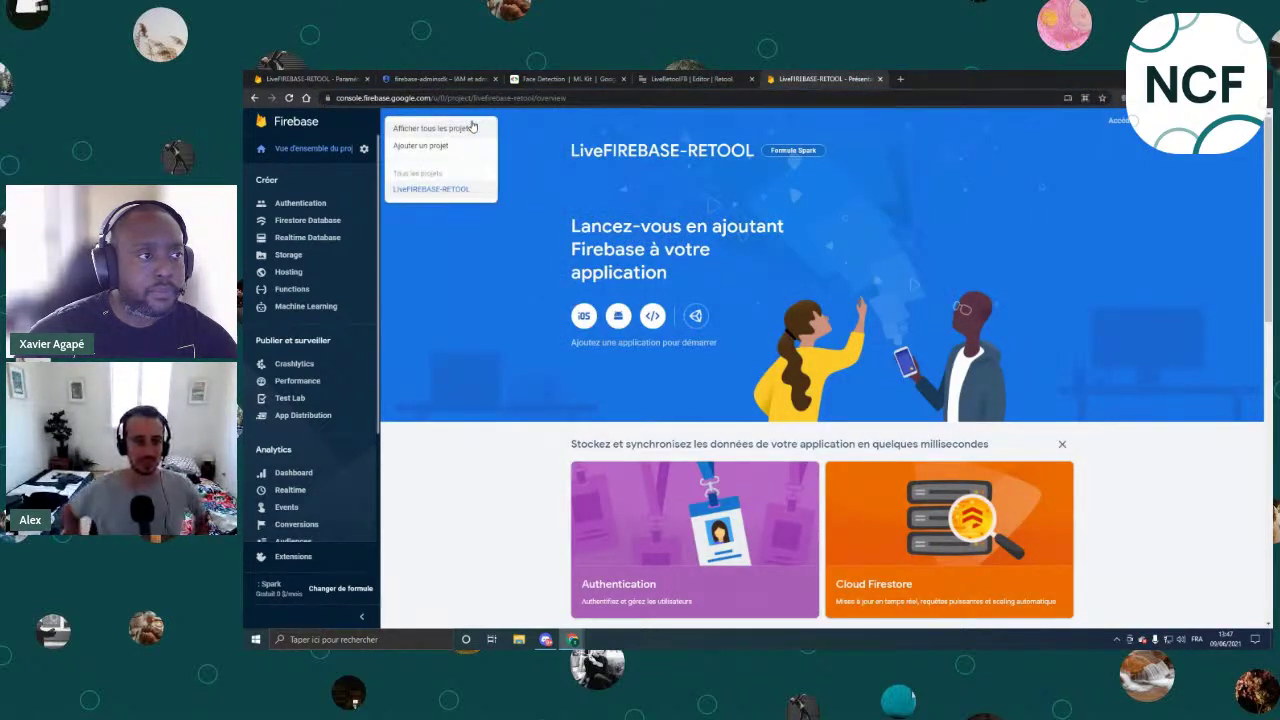
{"action": "left_click", "coordinate": [558, 153]}
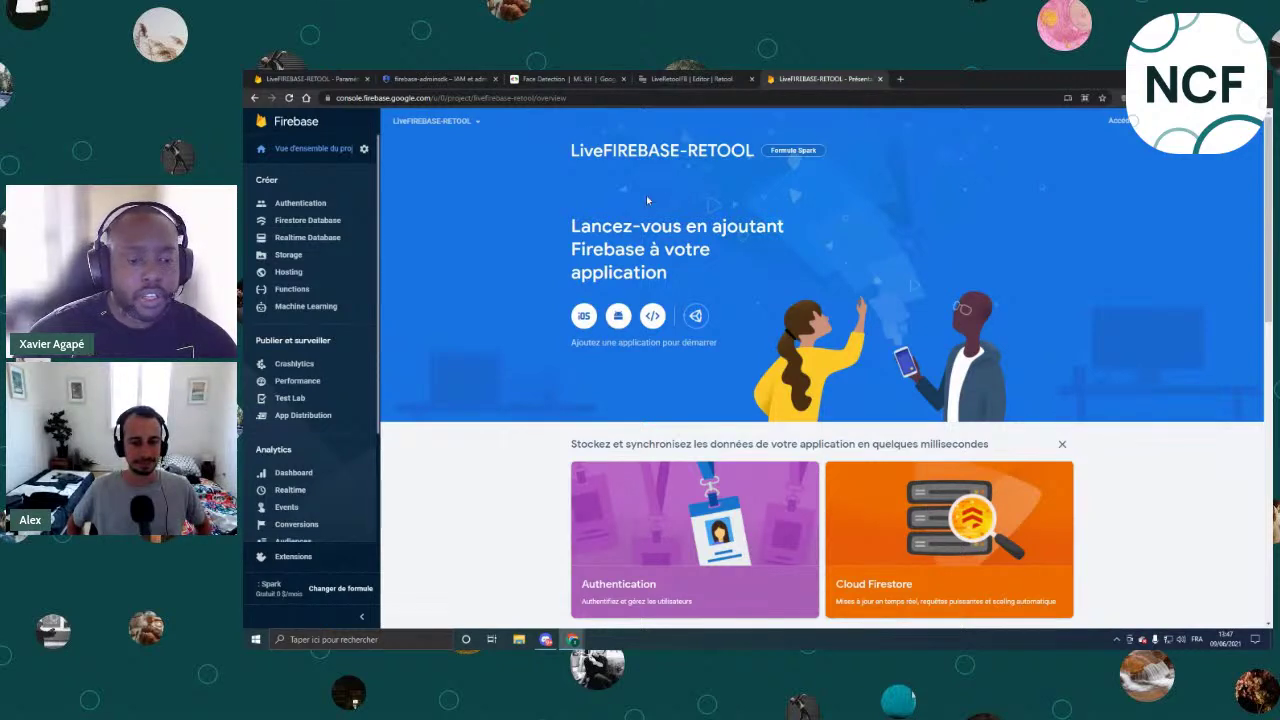
{"action": "left_click", "coordinate": [306, 79]}
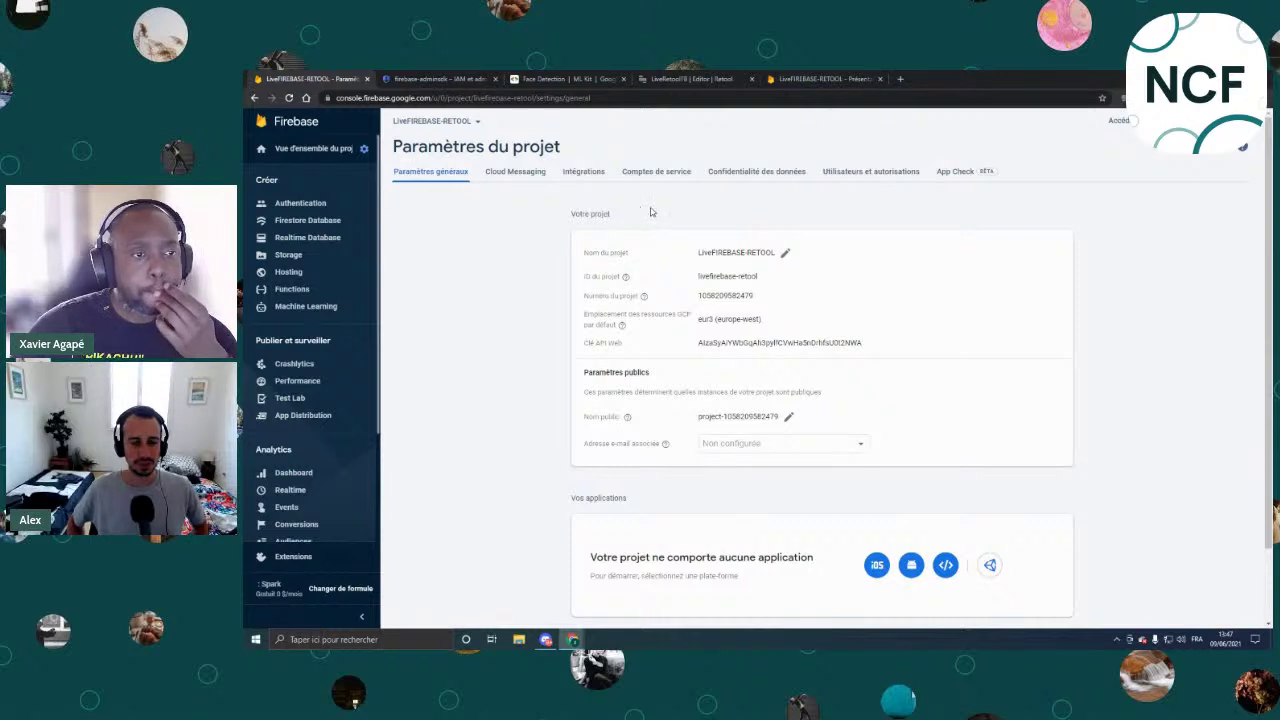
From the Firebase project's service accounts, open the firebase-adminsdk keys in Google Cloud Platform and delete the existing key.
{"action": "left_click", "coordinate": [656, 171]}
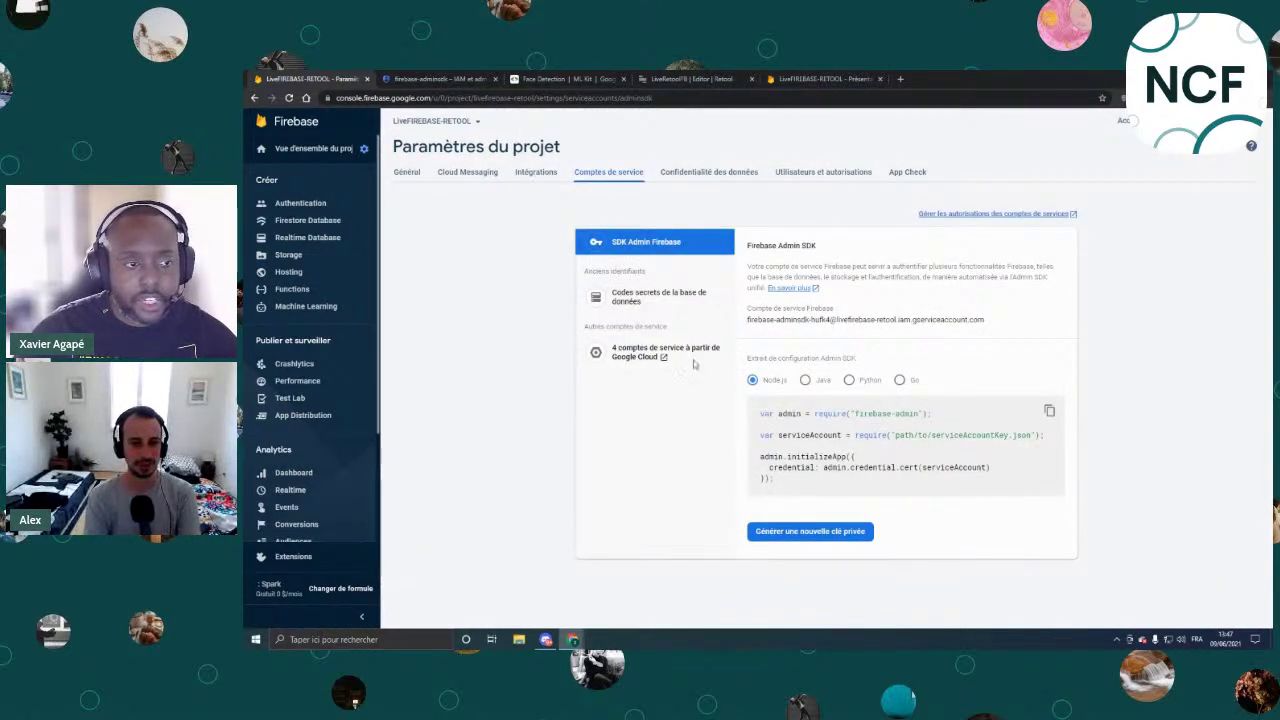
{"action": "left_click", "coordinate": [631, 352]}
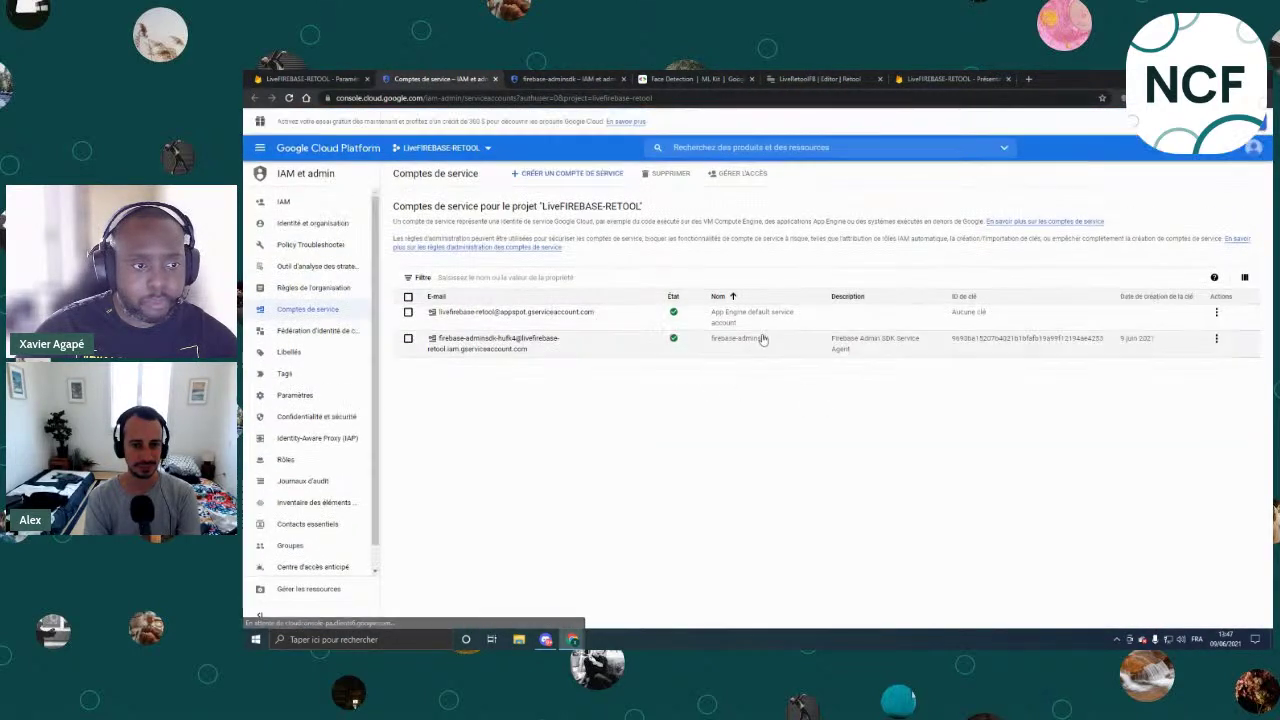
{"action": "left_click", "coordinate": [970, 342]}
{"action": "left_click", "coordinate": [1216, 339]}
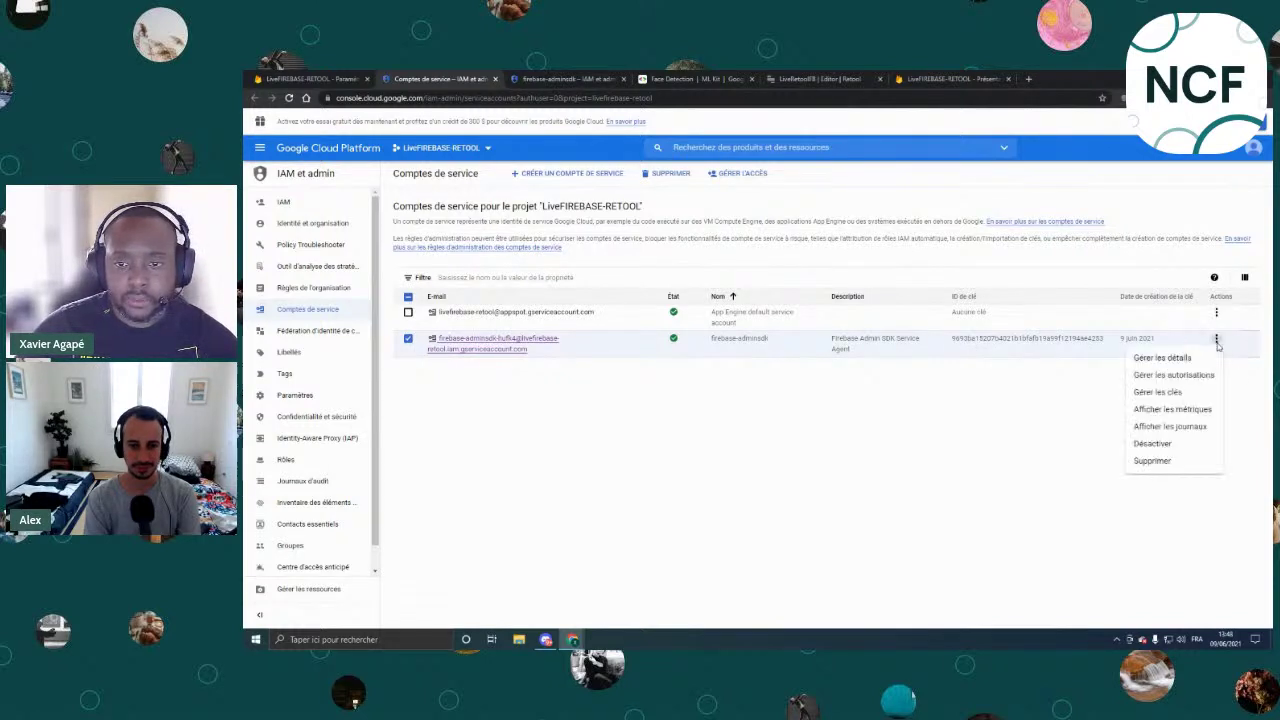
{"action": "left_click", "coordinate": [1158, 393]}
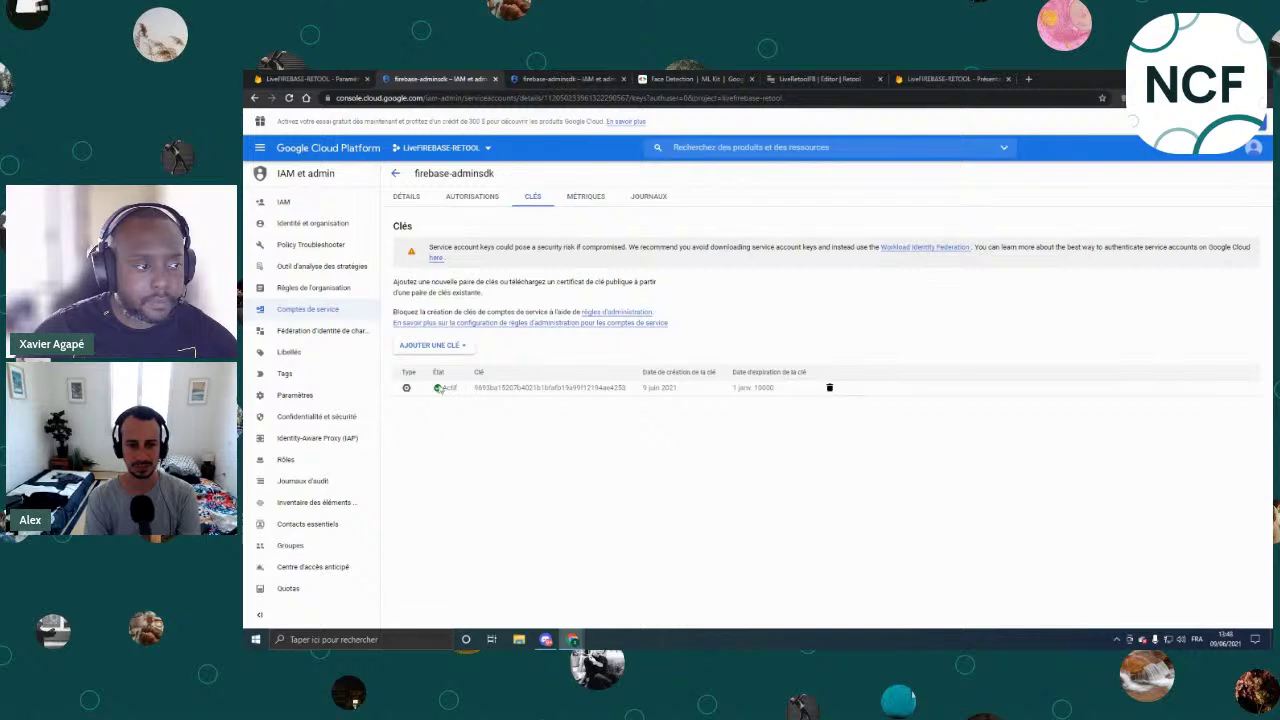
{"action": "left_click", "coordinate": [830, 388]}
{"action": "left_click", "coordinate": [955, 403]}
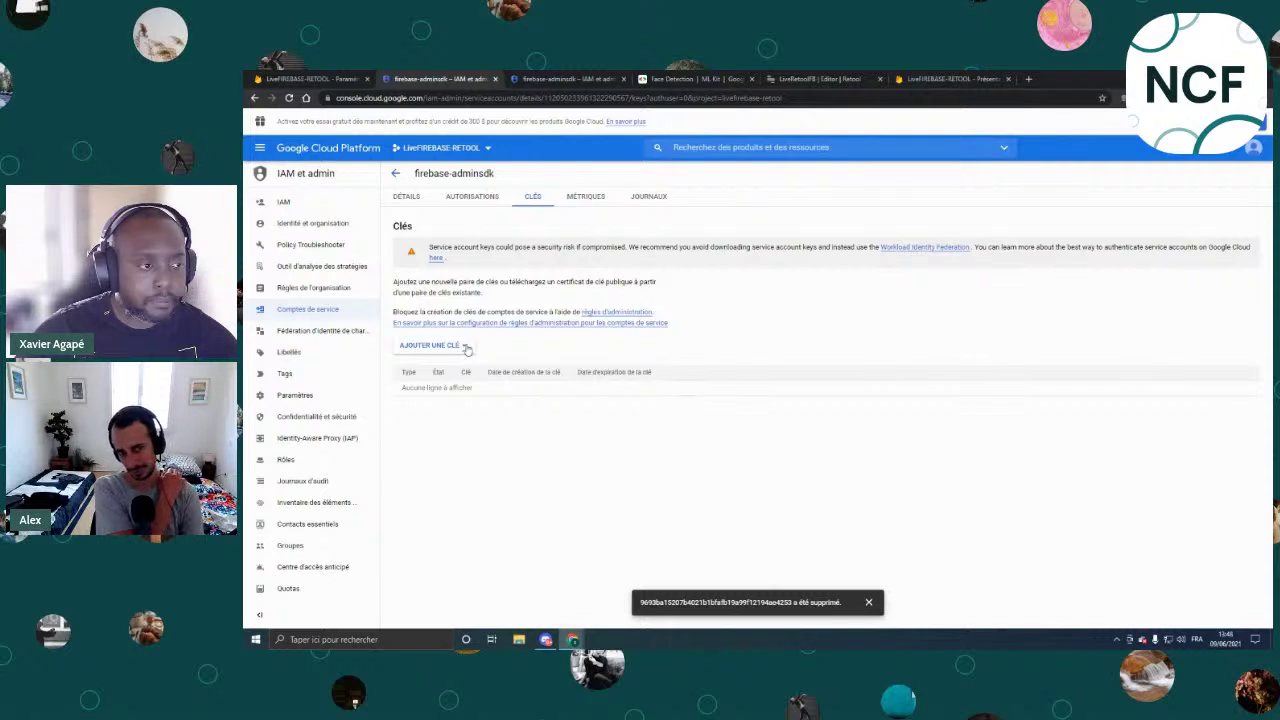
Create and download a new JSON private key for the firebase-adminsdk service account.
{"action": "left_click", "coordinate": [445, 346]}
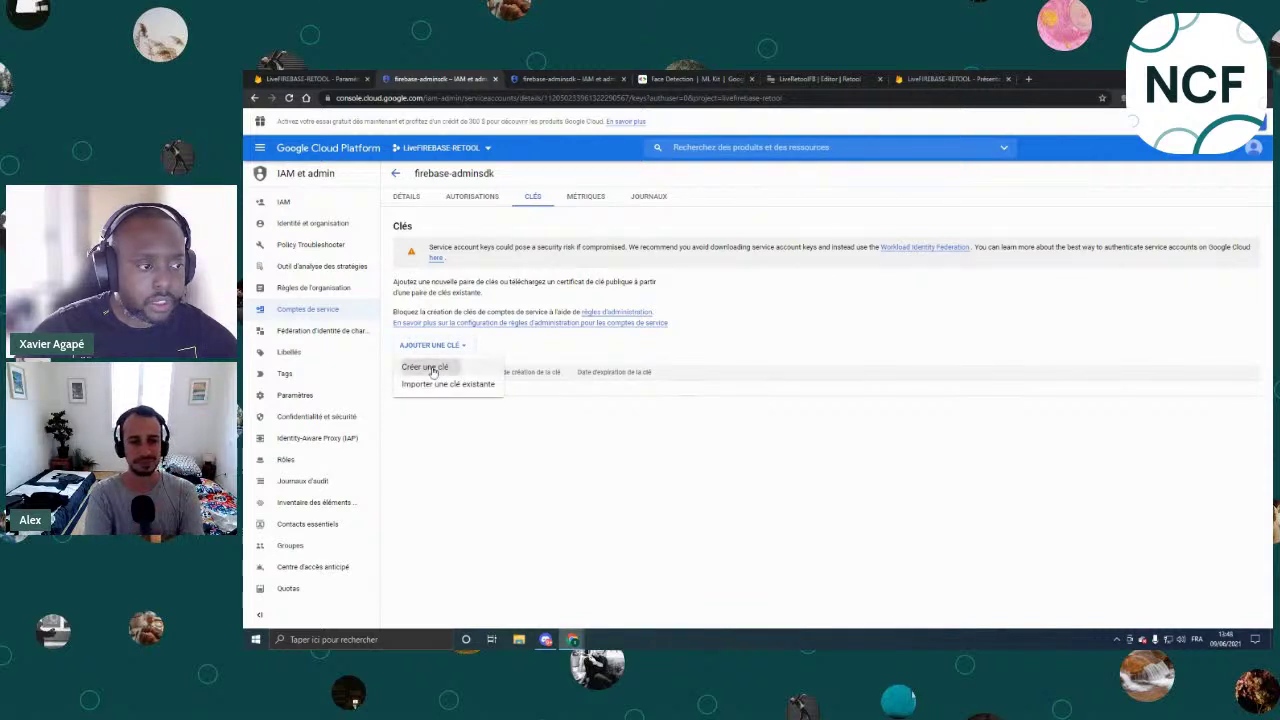
{"action": "left_click", "coordinate": [430, 368]}
{"action": "left_click", "coordinate": [883, 446]}
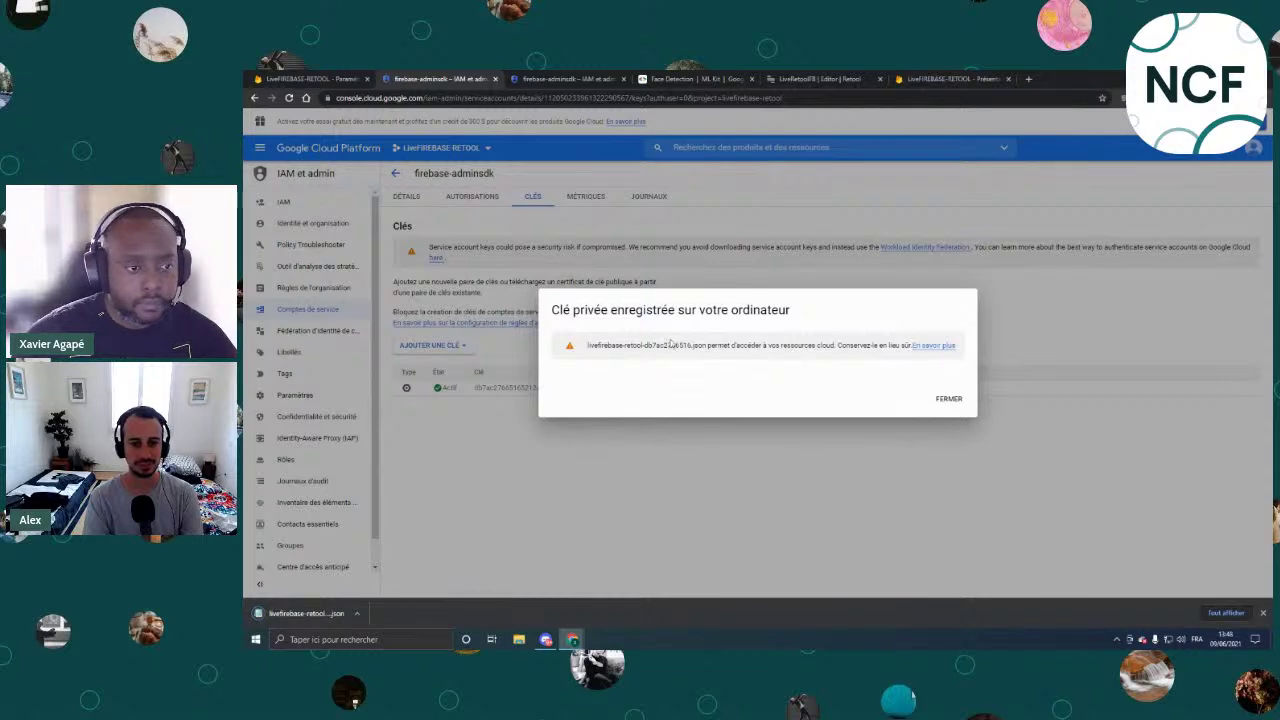
{"action": "left_click", "coordinate": [946, 398]}
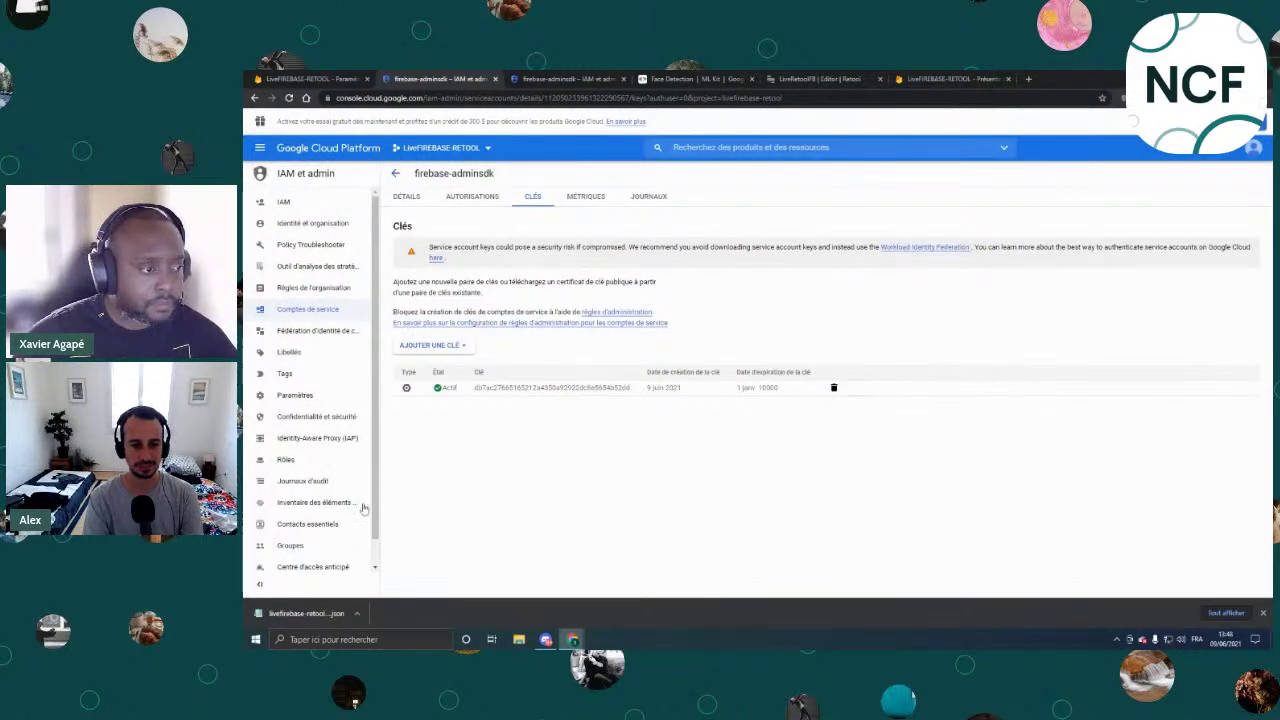
Open the downloaded JSON key file in Notepad and copy its entire contents.
{"action": "left_click", "coordinate": [308, 617]}
{"action": "left_click", "coordinate": [620, 276]}
{"action": "key", "text": "ctrl+a"}
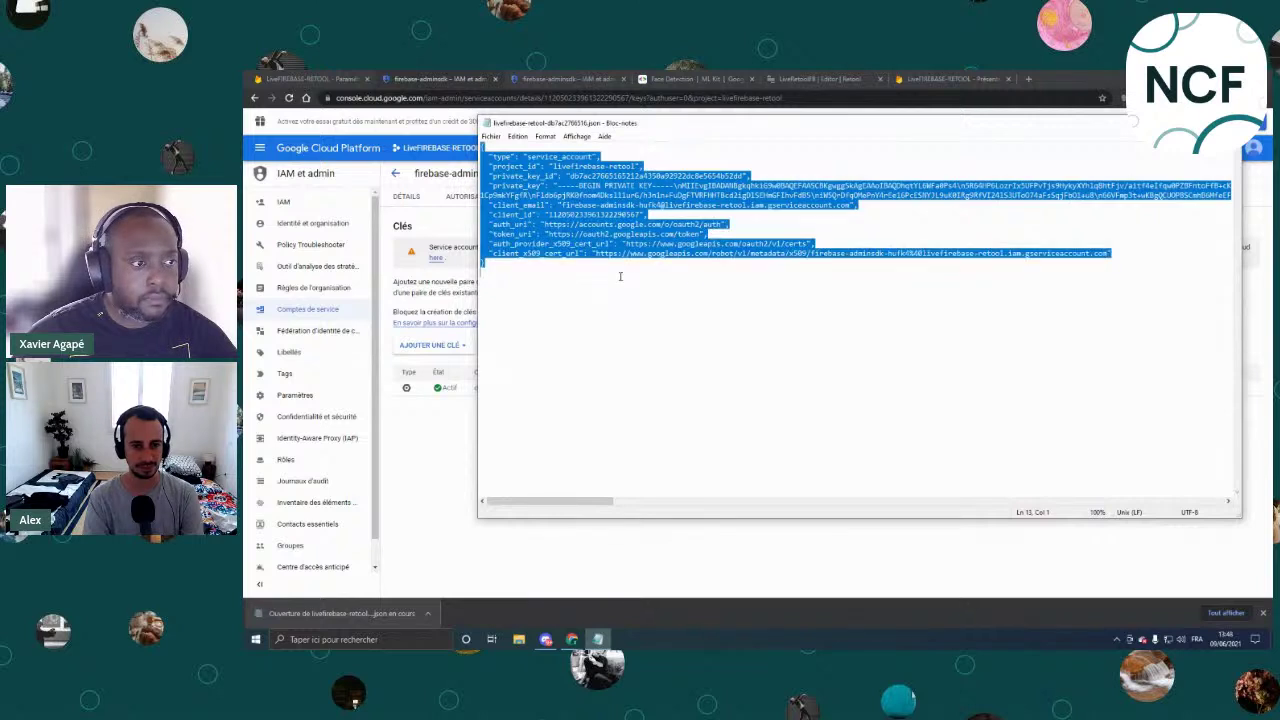
{"action": "left_click_drag", "start_coordinate": [530, 263], "coordinate": [478, 148]}
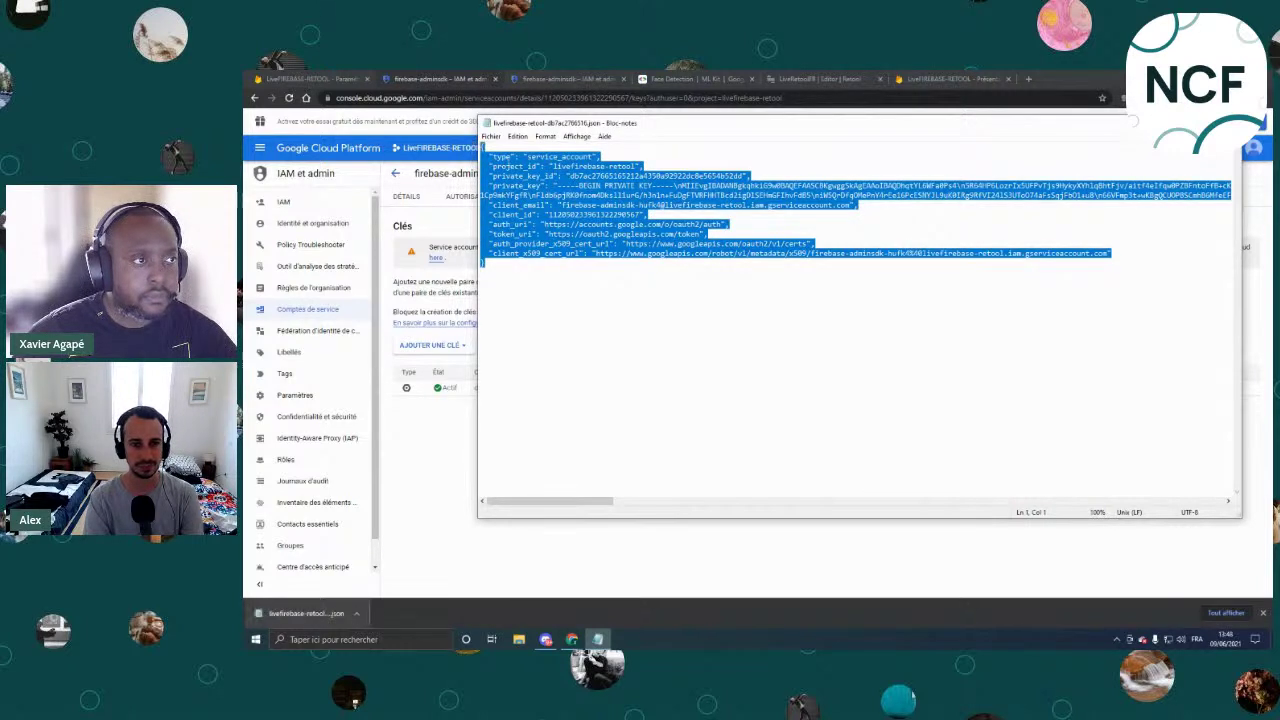
Replace the FirebaseLive resource's private key in Retool with the copied service account JSON, test the connection and save the changes.
{"action": "left_click", "coordinate": [815, 78]}
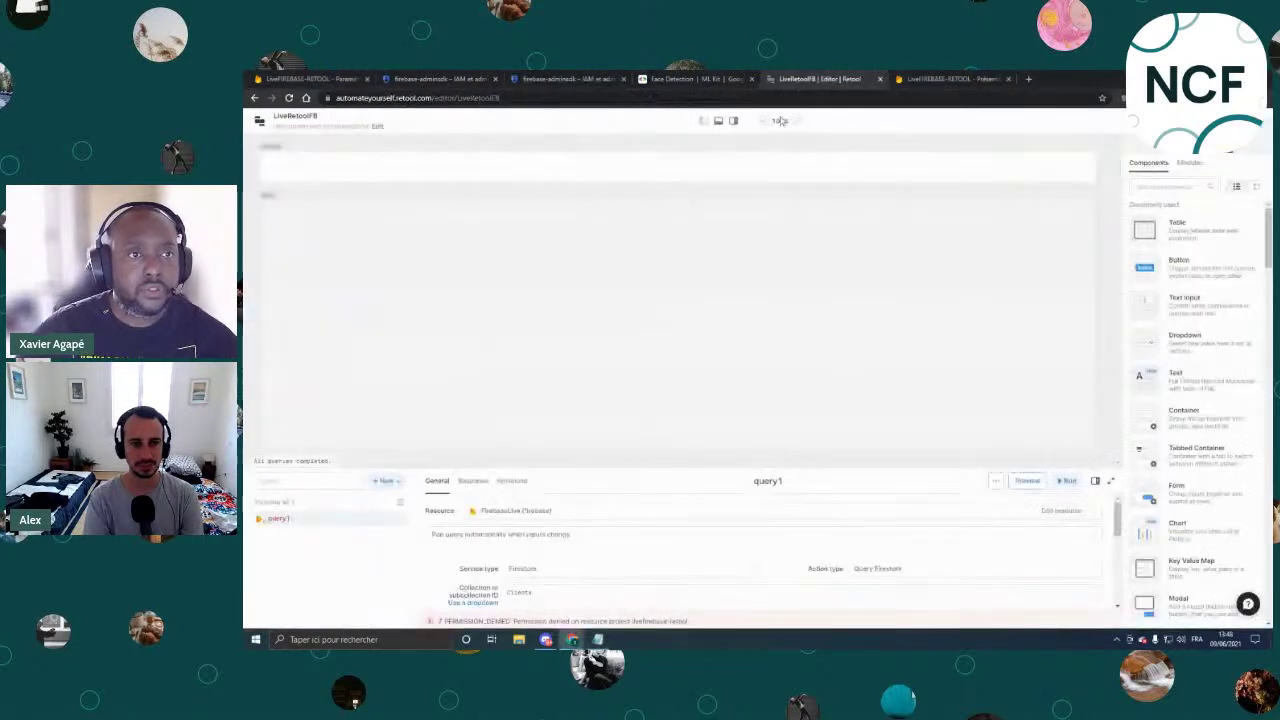
{"action": "left_click", "coordinate": [1057, 509]}
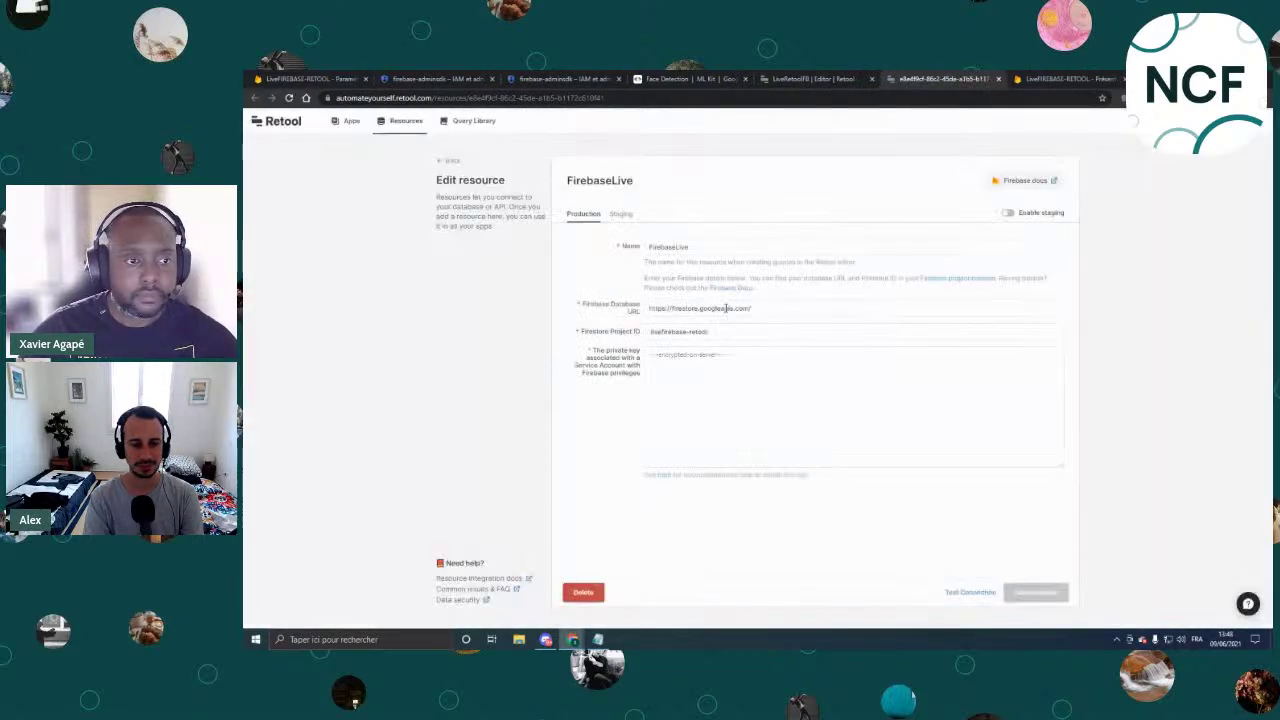
{"action": "left_click_drag", "start_coordinate": [718, 352], "coordinate": [690, 272]}
{"action": "key", "text": "ctrl+v"}
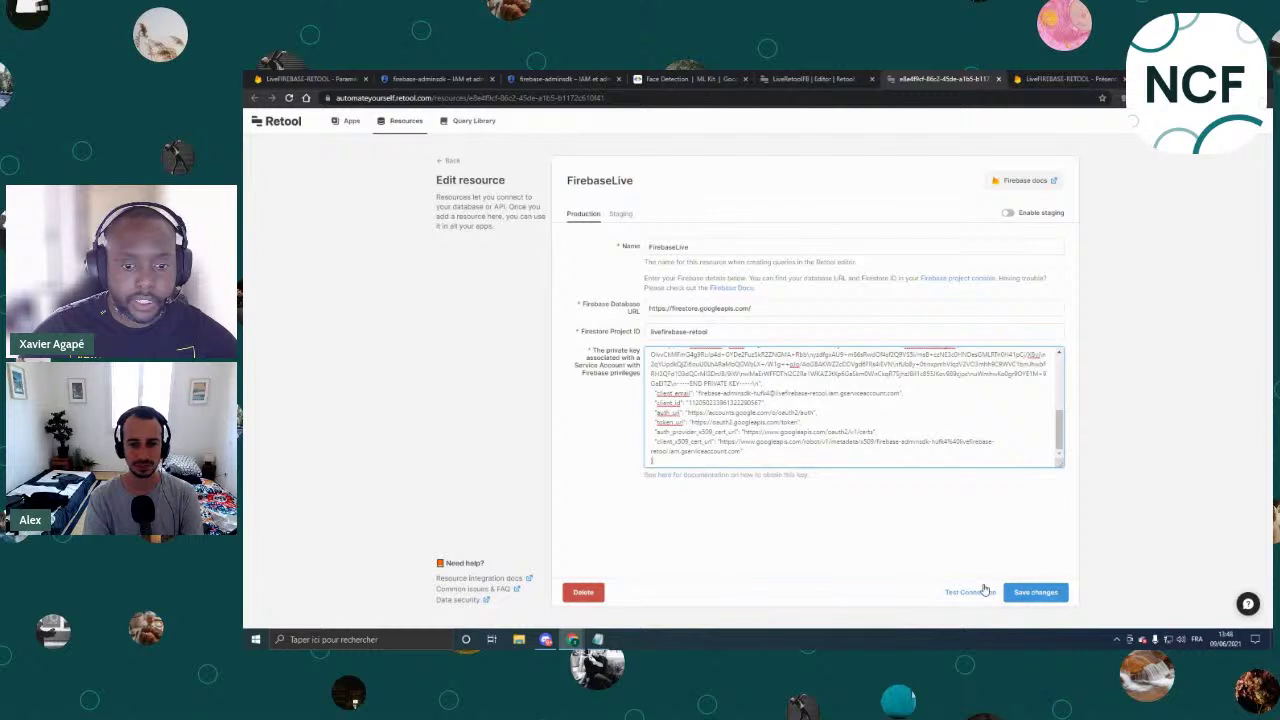
{"action": "left_click", "coordinate": [1030, 592]}
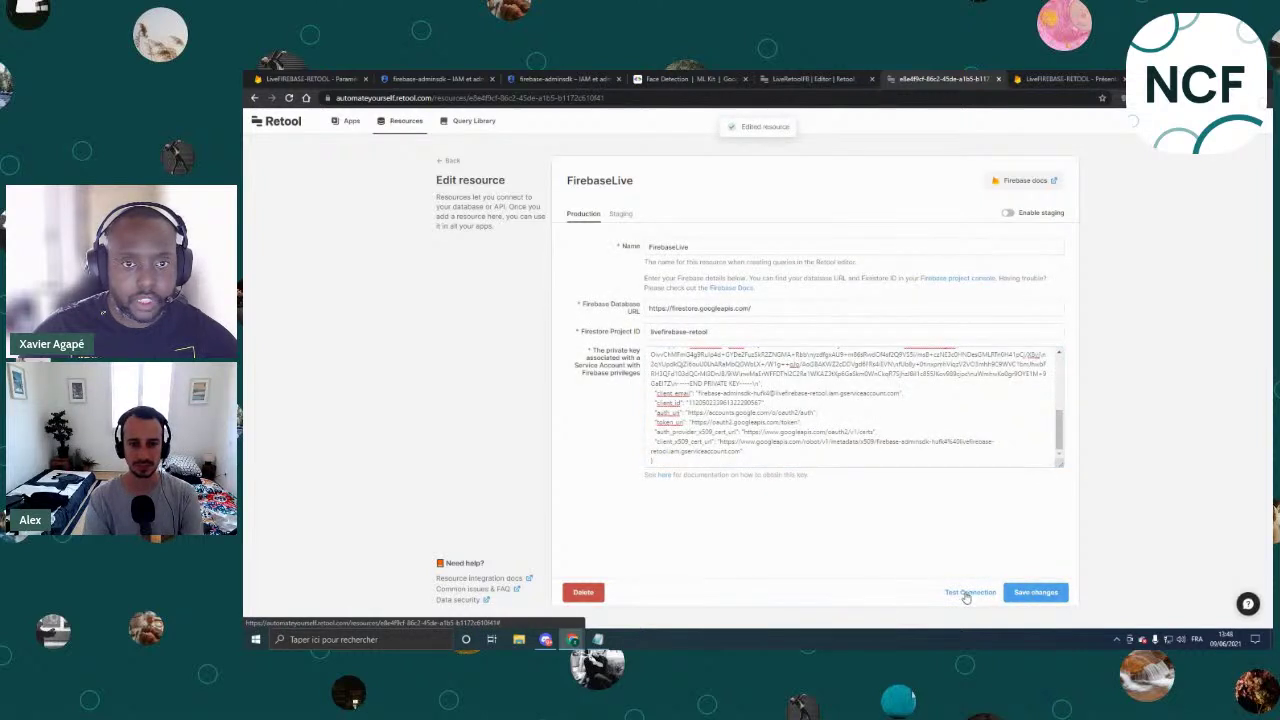
{"action": "left_click", "coordinate": [966, 593]}
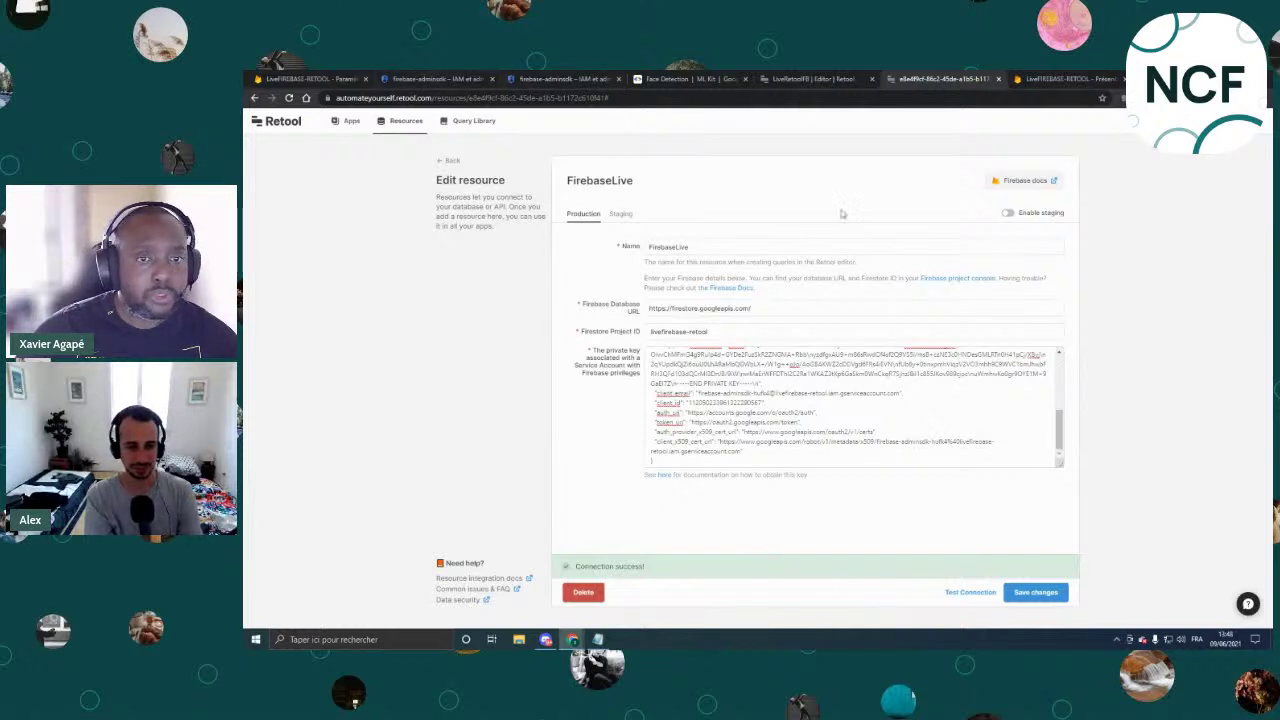
{"action": "left_click", "coordinate": [1030, 594]}
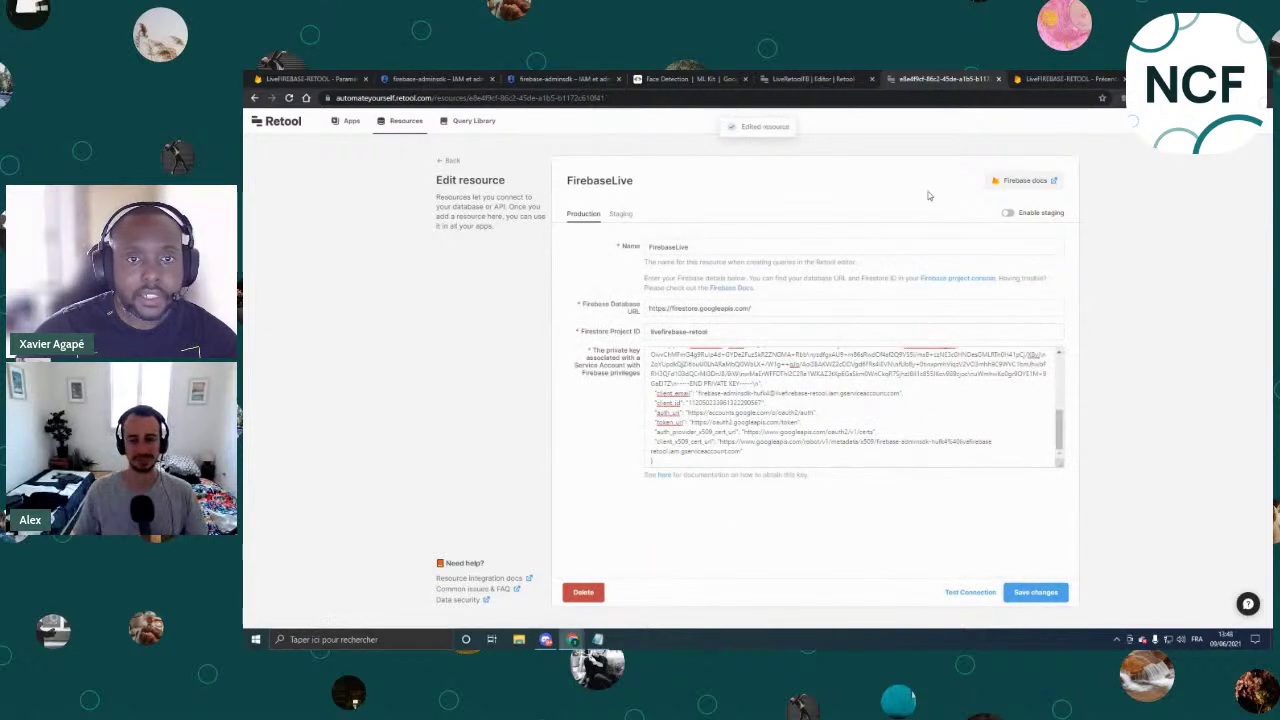
Return to the LiveRetoolFB editor and delete query1 together with its duplicate.
{"action": "left_click", "coordinate": [824, 76]}
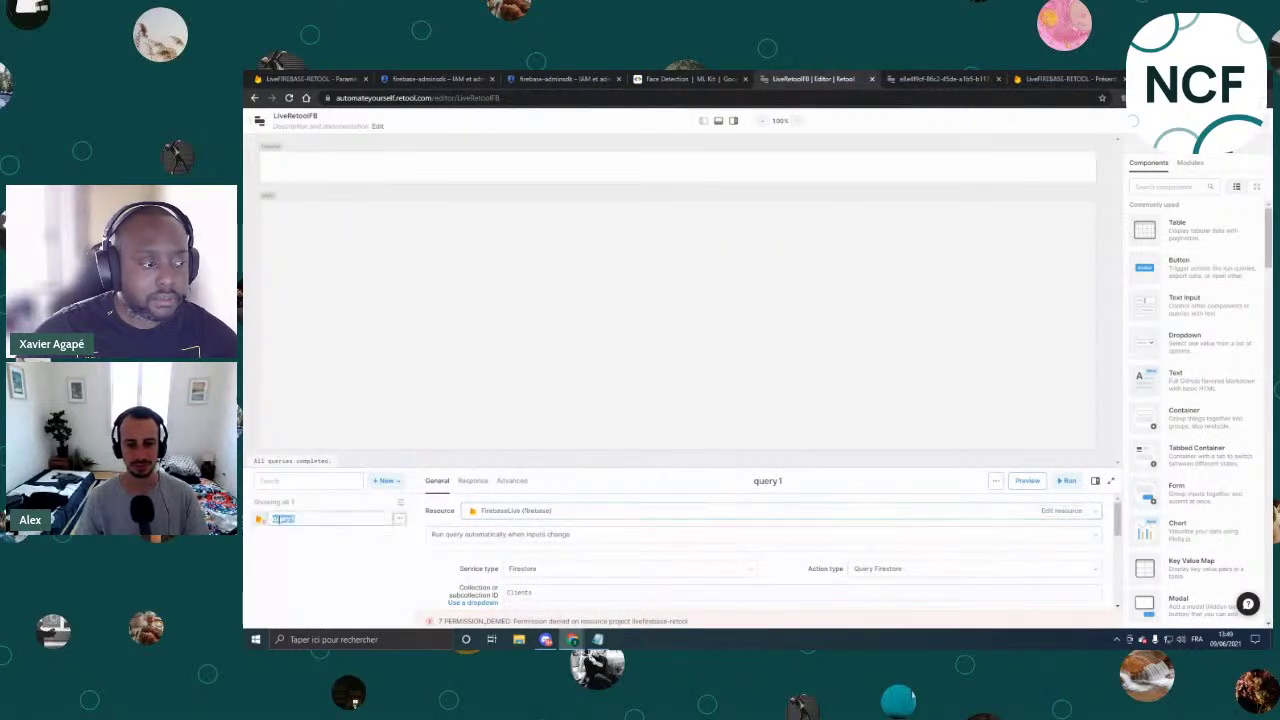
{"action": "left_click", "coordinate": [399, 526]}
{"action": "left_click", "coordinate": [420, 540]}
{"action": "left_click", "coordinate": [400, 527]}
{"action": "left_click", "coordinate": [405, 568]}
{"action": "left_click", "coordinate": [398, 521]}
{"action": "left_click", "coordinate": [420, 578]}
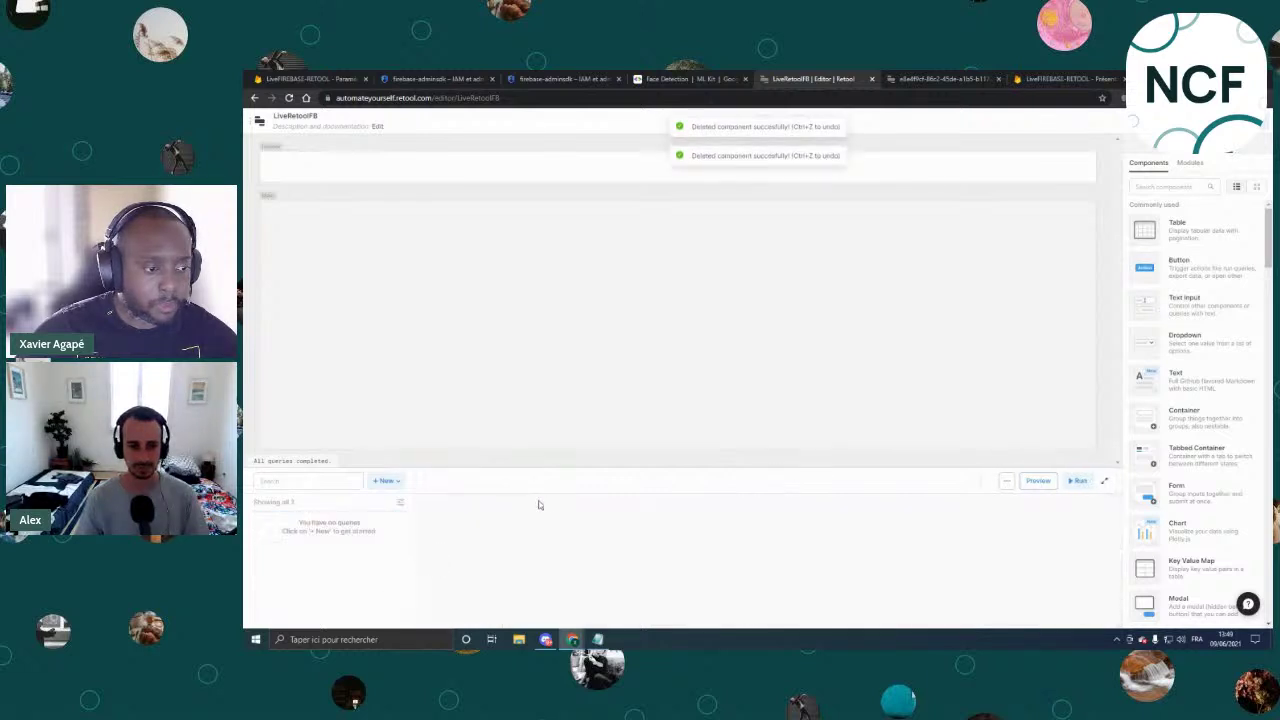
Create a new resource query in LiveRetoolFB and set its resource to FirebaseLive (firebase).
{"action": "left_click", "coordinate": [386, 481]}
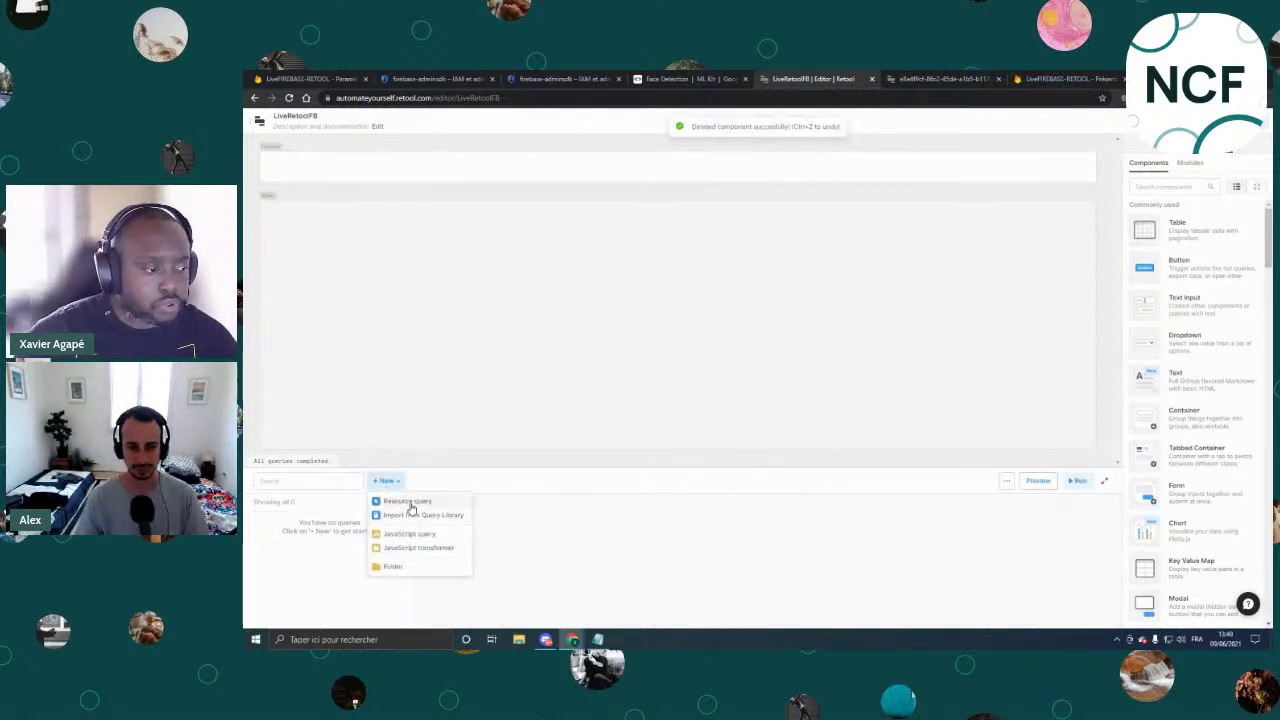
{"action": "left_click", "coordinate": [410, 502]}
{"action": "left_click", "coordinate": [400, 519]}
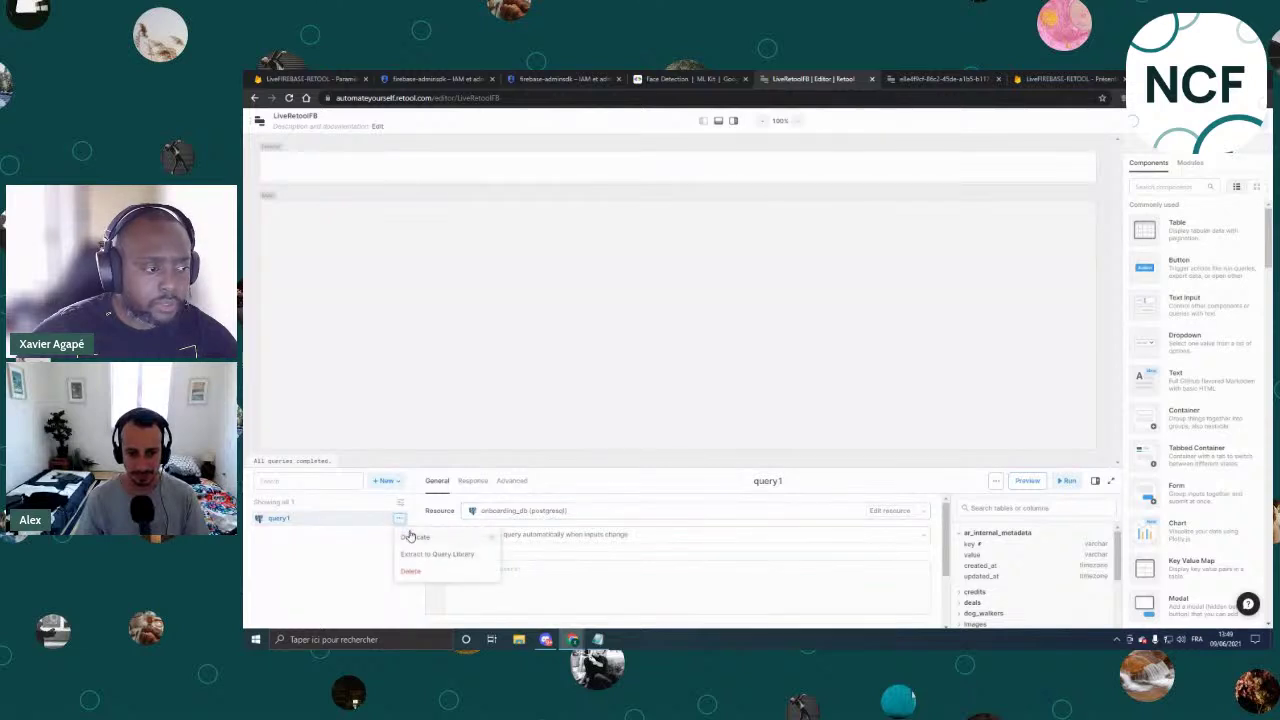
{"action": "left_click", "coordinate": [919, 512]}
{"action": "scroll", "coordinate": [537, 426], "scroll_direction": "up", "scroll_amount": 3}
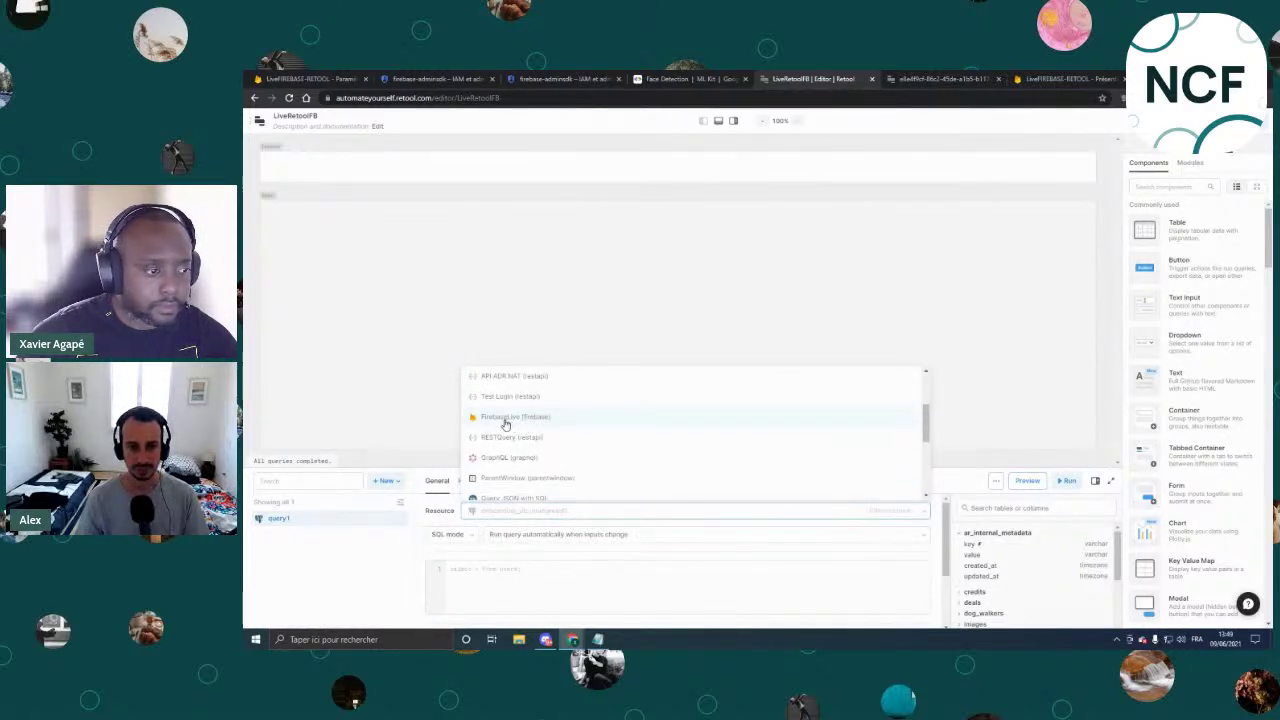
{"action": "left_click", "coordinate": [491, 417]}
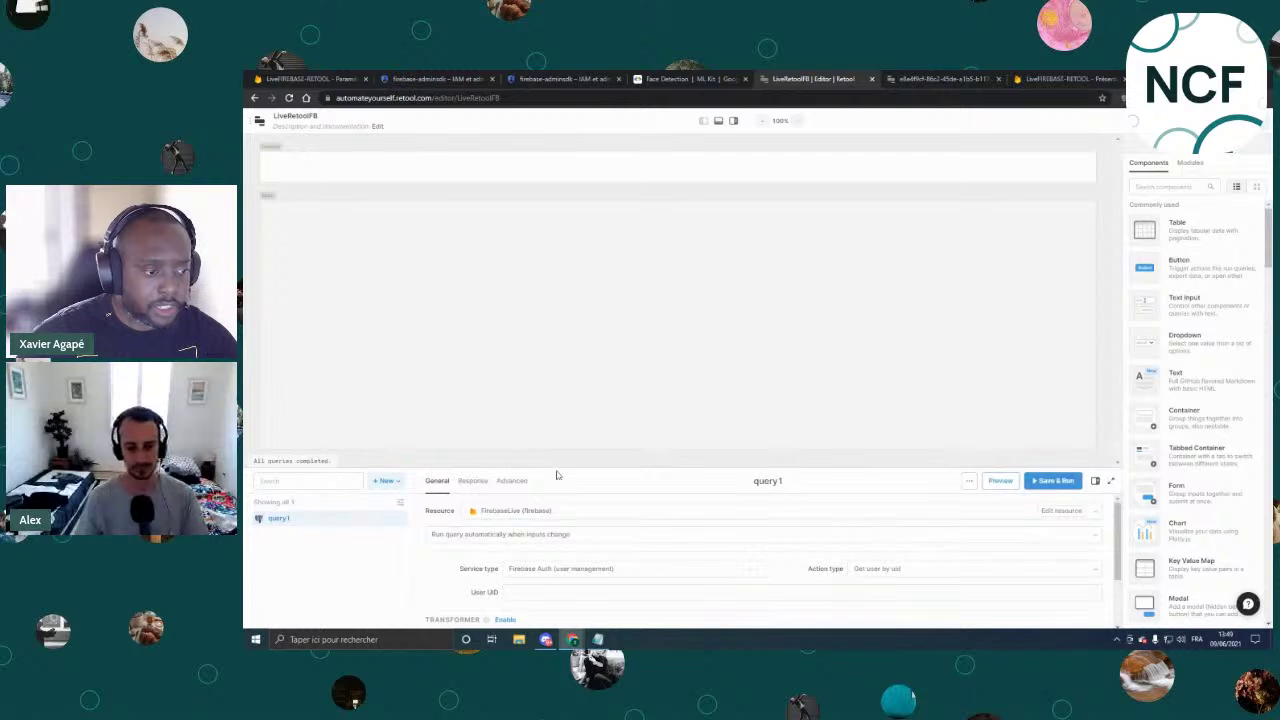
Set query1's service type to Firestore and its action type to Query Firestore, and check the list of available collections.
{"action": "left_click", "coordinate": [608, 570]}
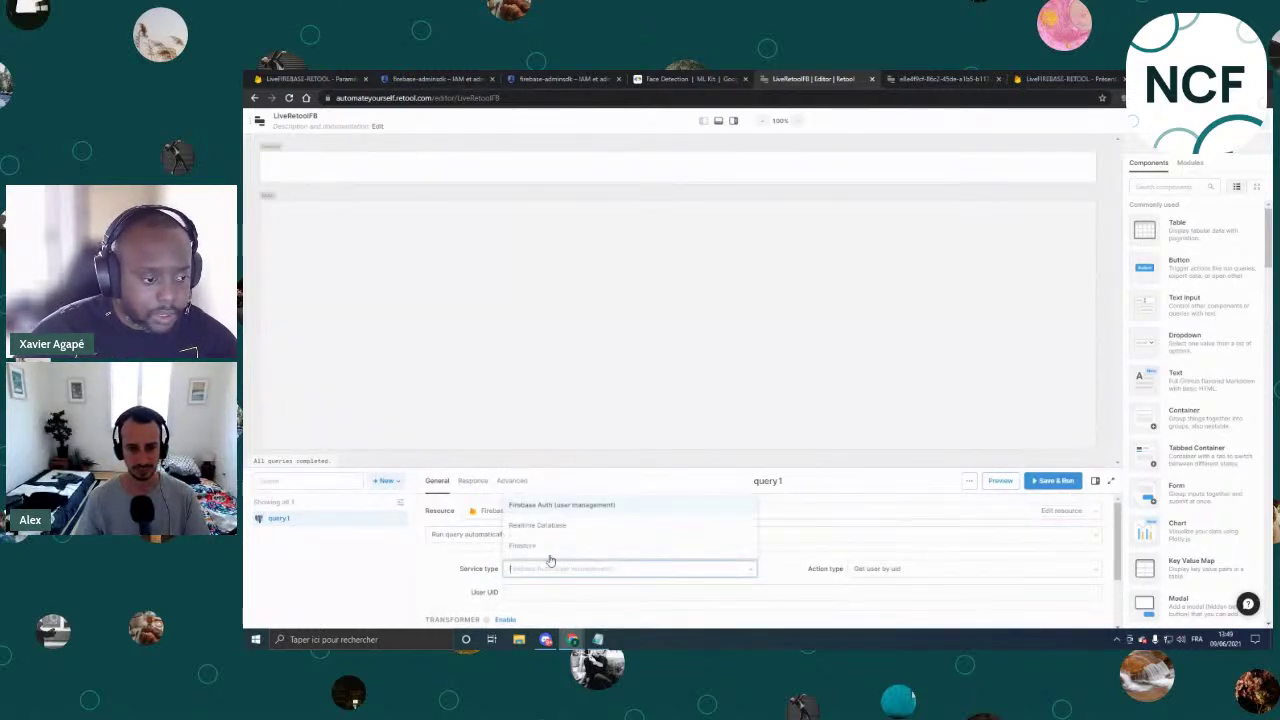
{"action": "left_click", "coordinate": [537, 549]}
{"action": "scroll", "coordinate": [846, 566], "scroll_direction": "down", "scroll_amount": 1}
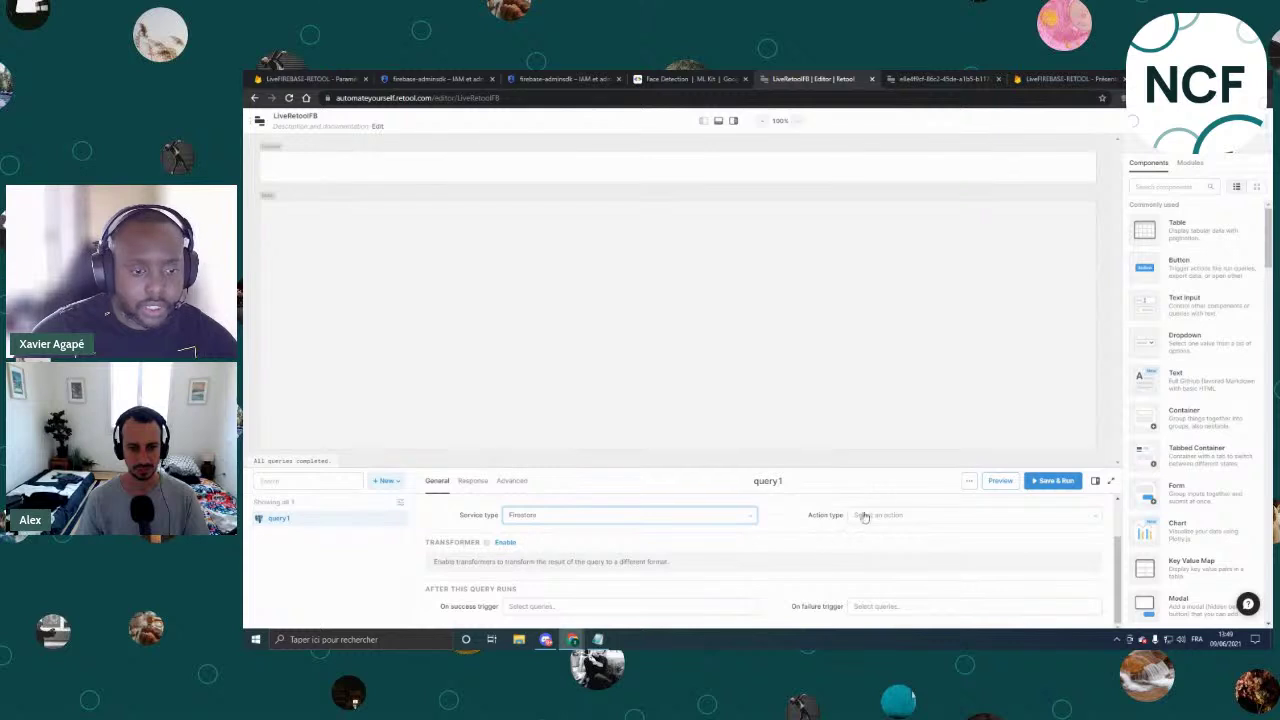
{"action": "left_click", "coordinate": [917, 518]}
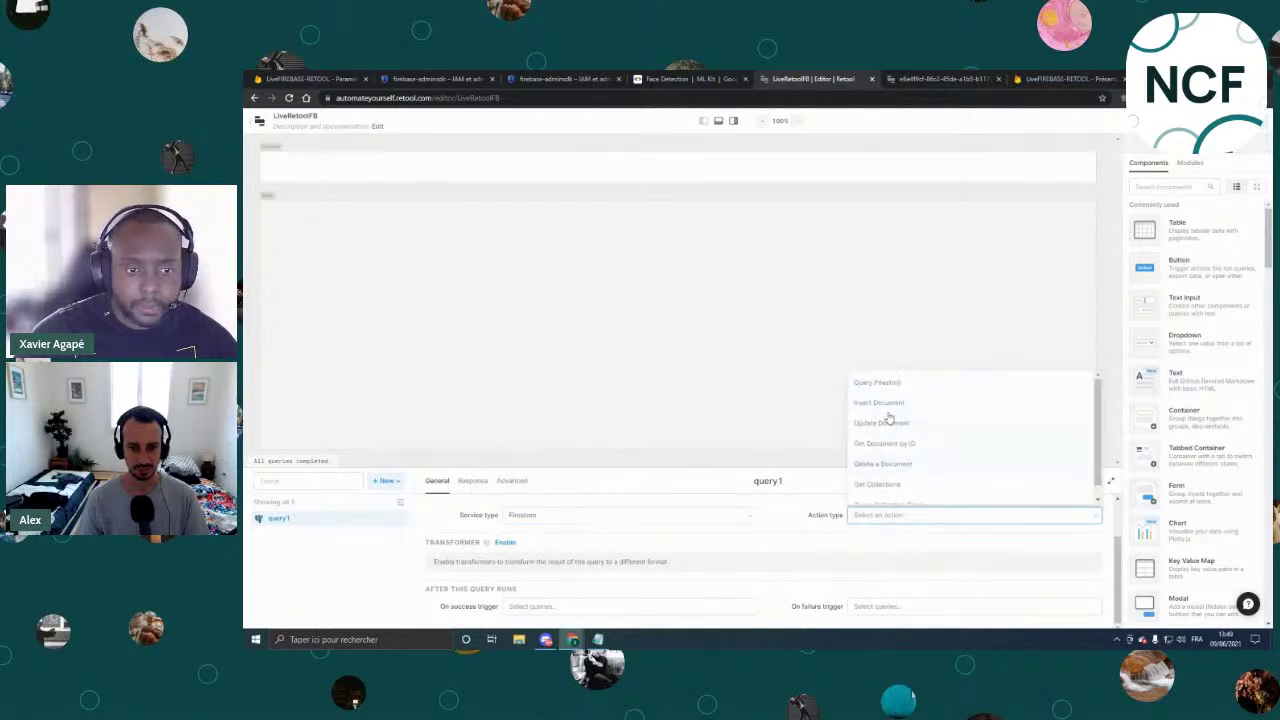
{"action": "left_click", "coordinate": [895, 384]}
{"action": "left_click", "coordinate": [548, 537]}
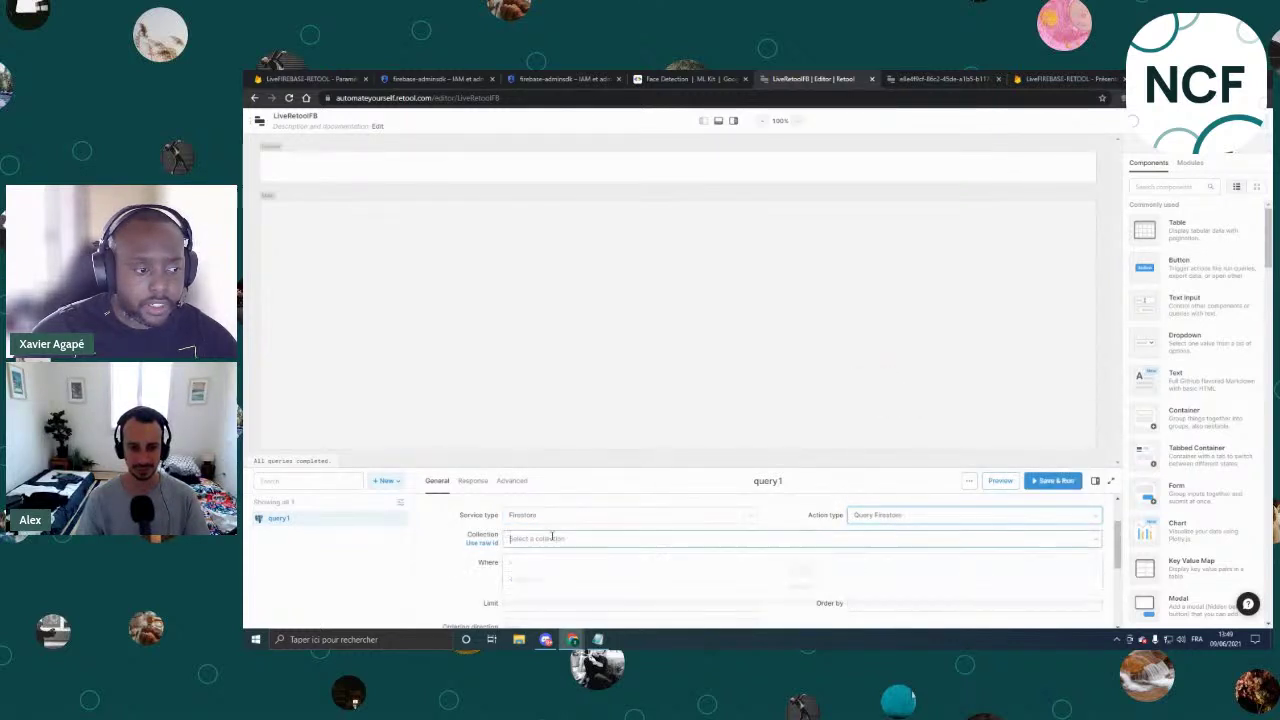
{"action": "scroll", "coordinate": [545, 542], "scroll_direction": "down", "scroll_amount": 1}
{"action": "scroll", "coordinate": [461, 531], "scroll_direction": "up", "scroll_amount": 1}
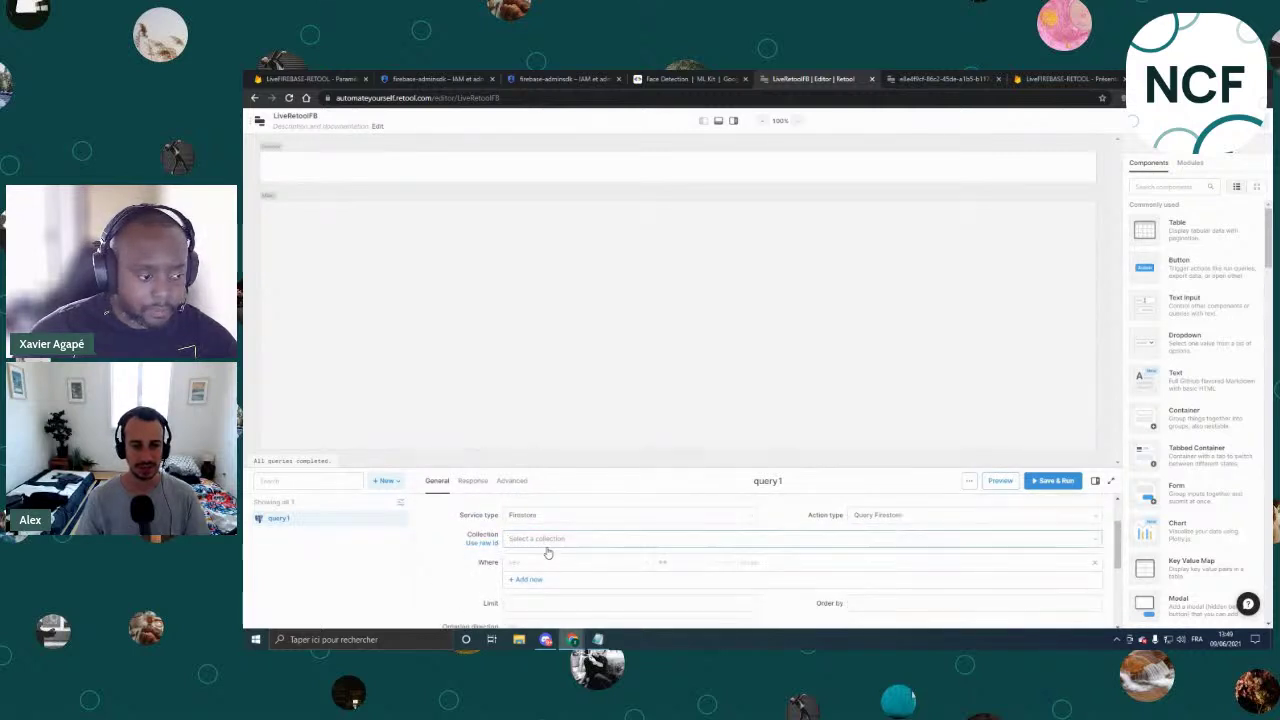
{"action": "scroll", "coordinate": [546, 551], "scroll_direction": "down", "scroll_amount": 1}
{"action": "scroll", "coordinate": [551, 543], "scroll_direction": "up", "scroll_amount": 1}
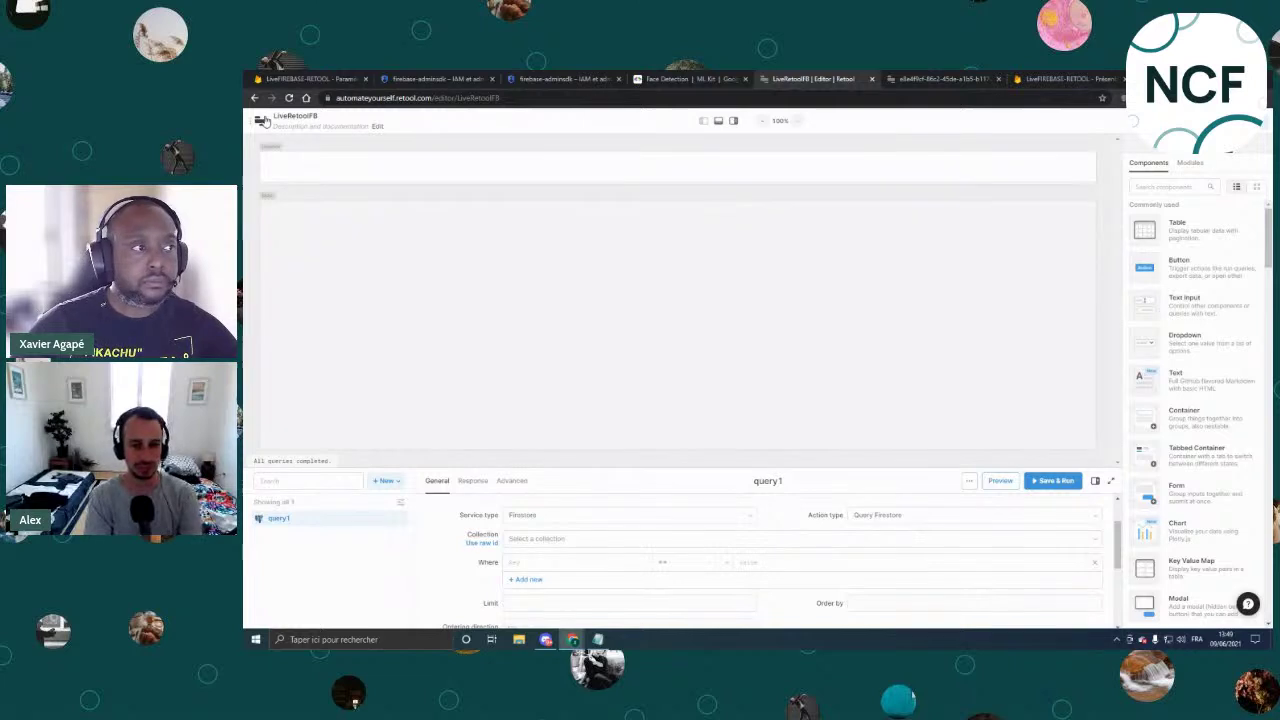
Leave LiveRetoolFB for the list of apps and open the RGE Test app for editing.
{"action": "left_click", "coordinate": [259, 121]}
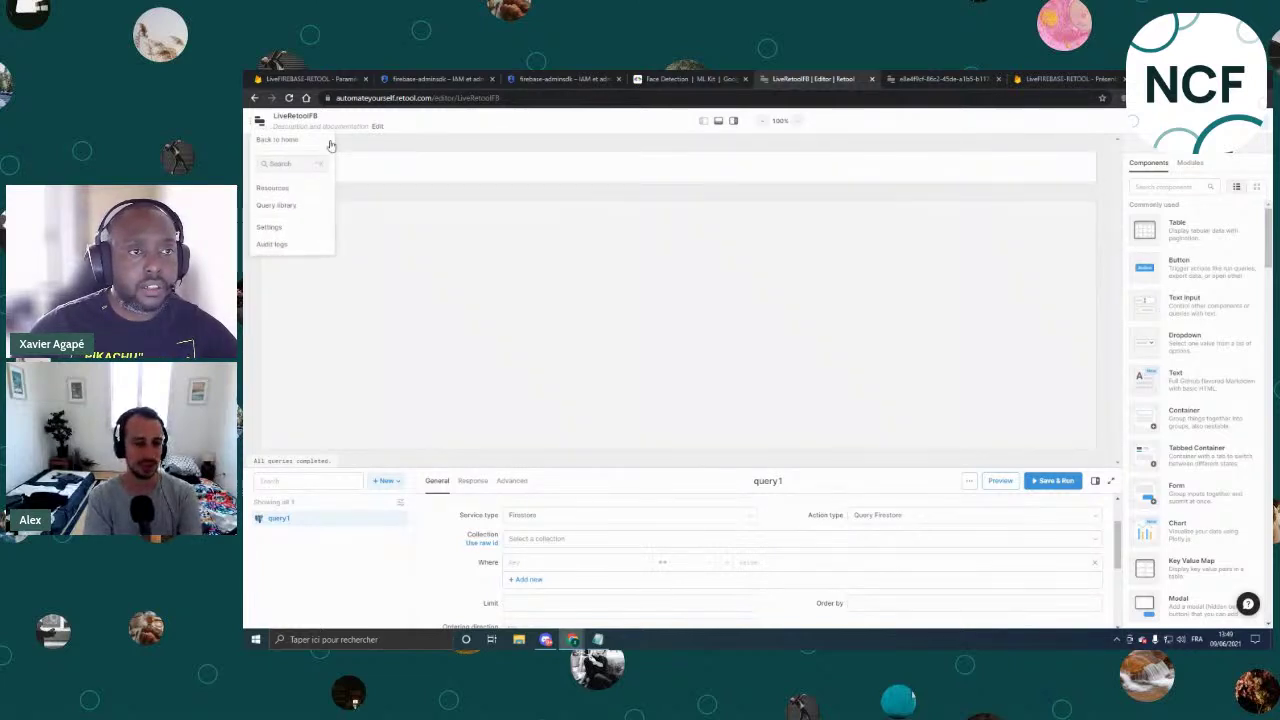
{"action": "left_click", "coordinate": [279, 143]}
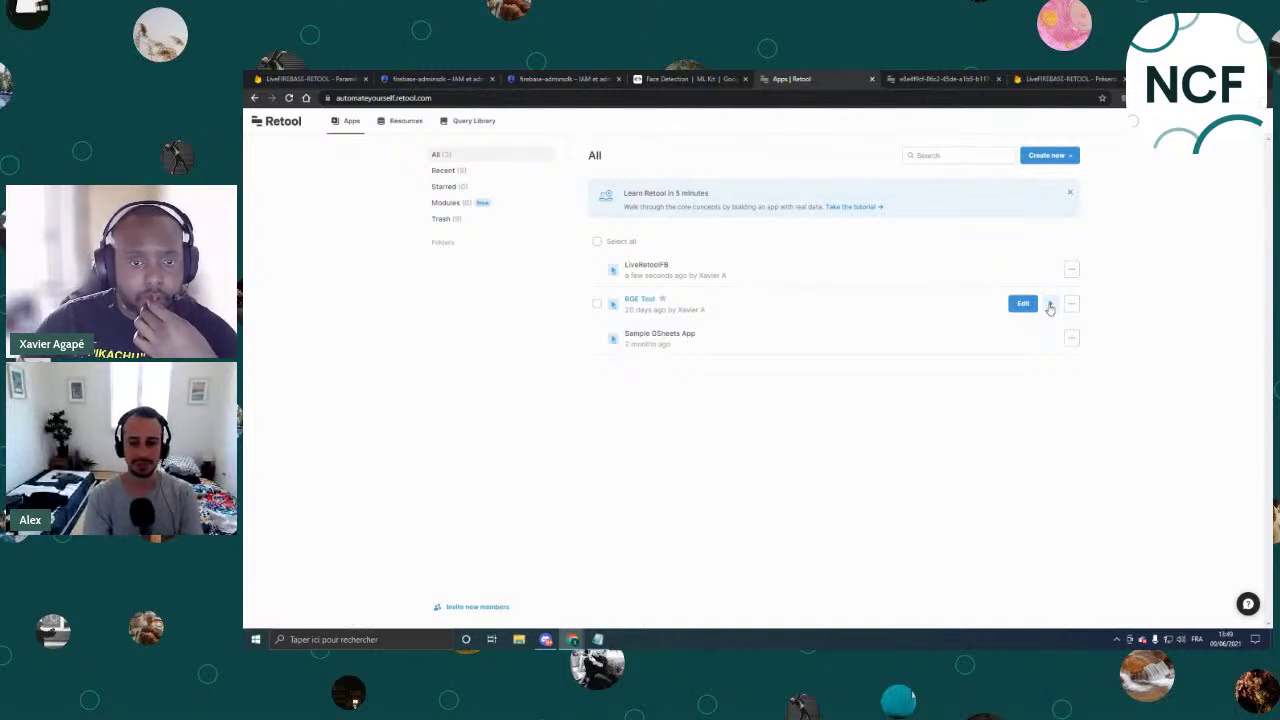
{"action": "left_click", "coordinate": [1023, 303]}
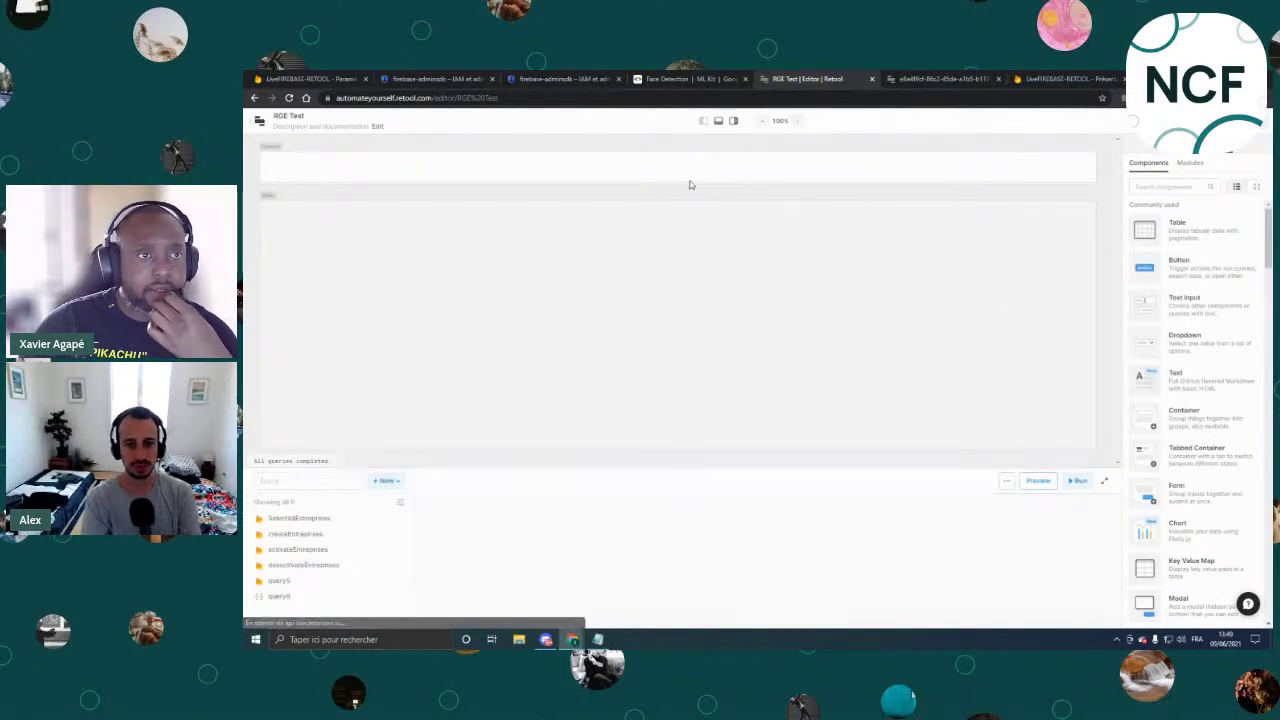
{"action": "scroll", "coordinate": [631, 273], "scroll_direction": "down", "scroll_amount": 2}
{"action": "scroll", "coordinate": [631, 273], "scroll_direction": "up", "scroll_amount": 2}
{"action": "scroll", "coordinate": [770, 323], "scroll_direction": "down", "scroll_amount": 1}
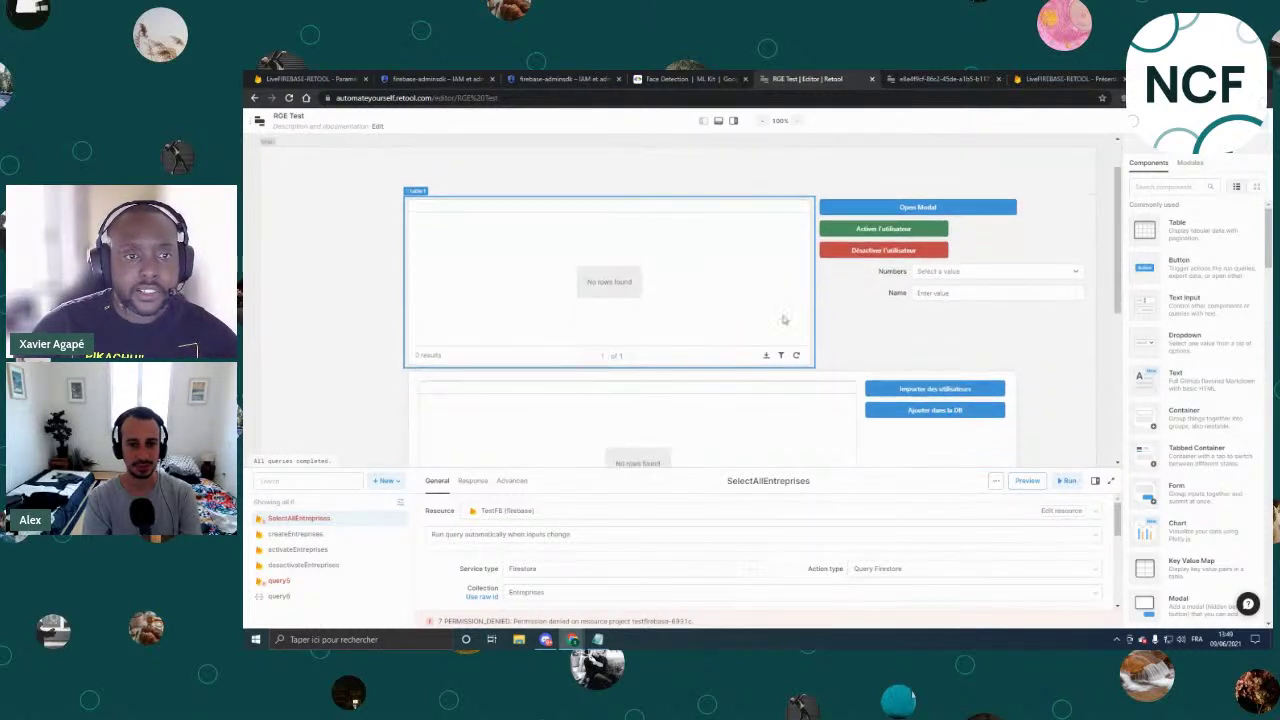
Delete the container below the main table that holds the second table and its import buttons.
{"action": "scroll", "coordinate": [849, 328], "scroll_direction": "down", "scroll_amount": 1}
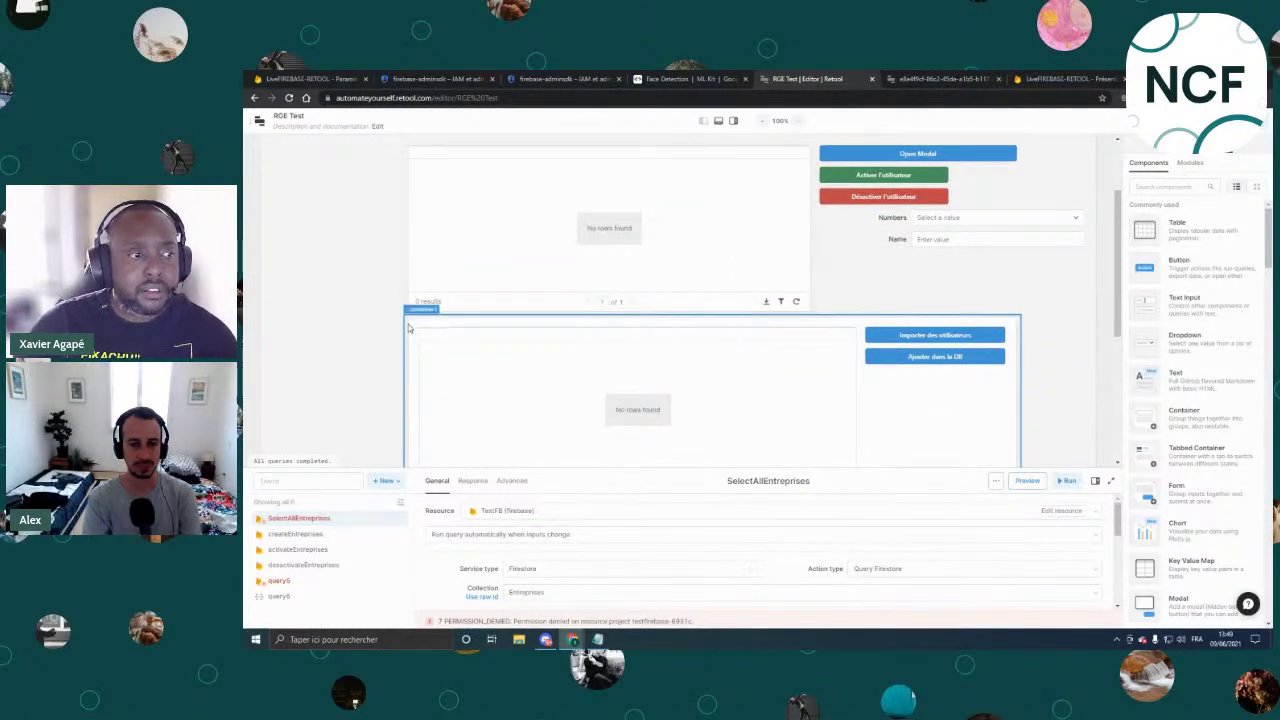
{"action": "left_click", "coordinate": [420, 309]}
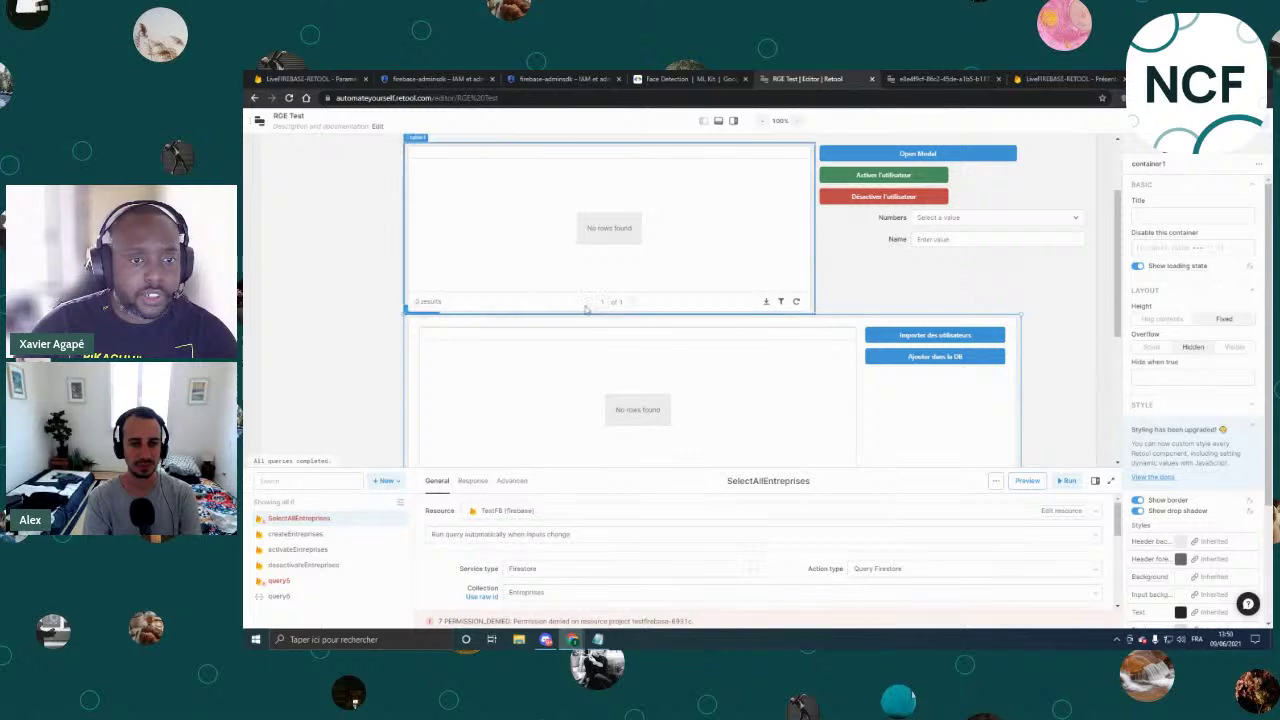
{"action": "scroll", "coordinate": [557, 294], "scroll_direction": "down", "scroll_amount": 2}
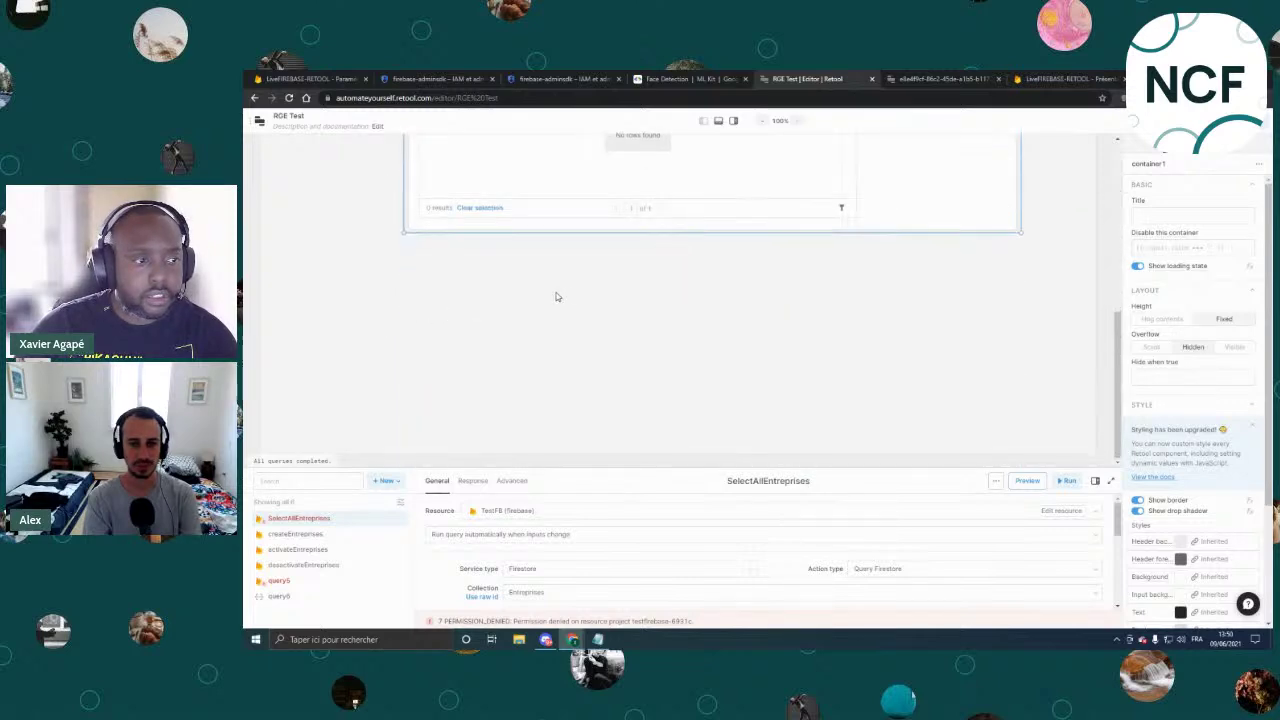
{"action": "scroll", "coordinate": [569, 306], "scroll_direction": "up", "scroll_amount": 3}
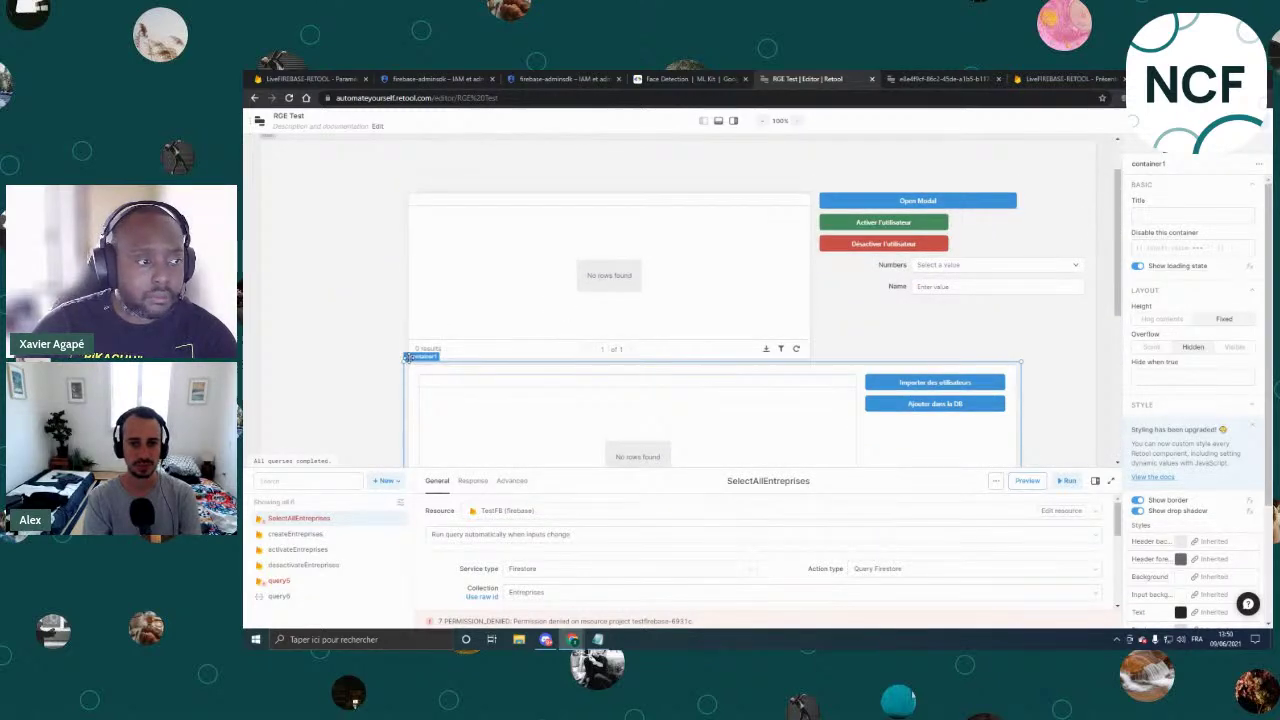
{"action": "key", "text": "Delete"}
{"action": "left_click", "coordinate": [830, 242]}
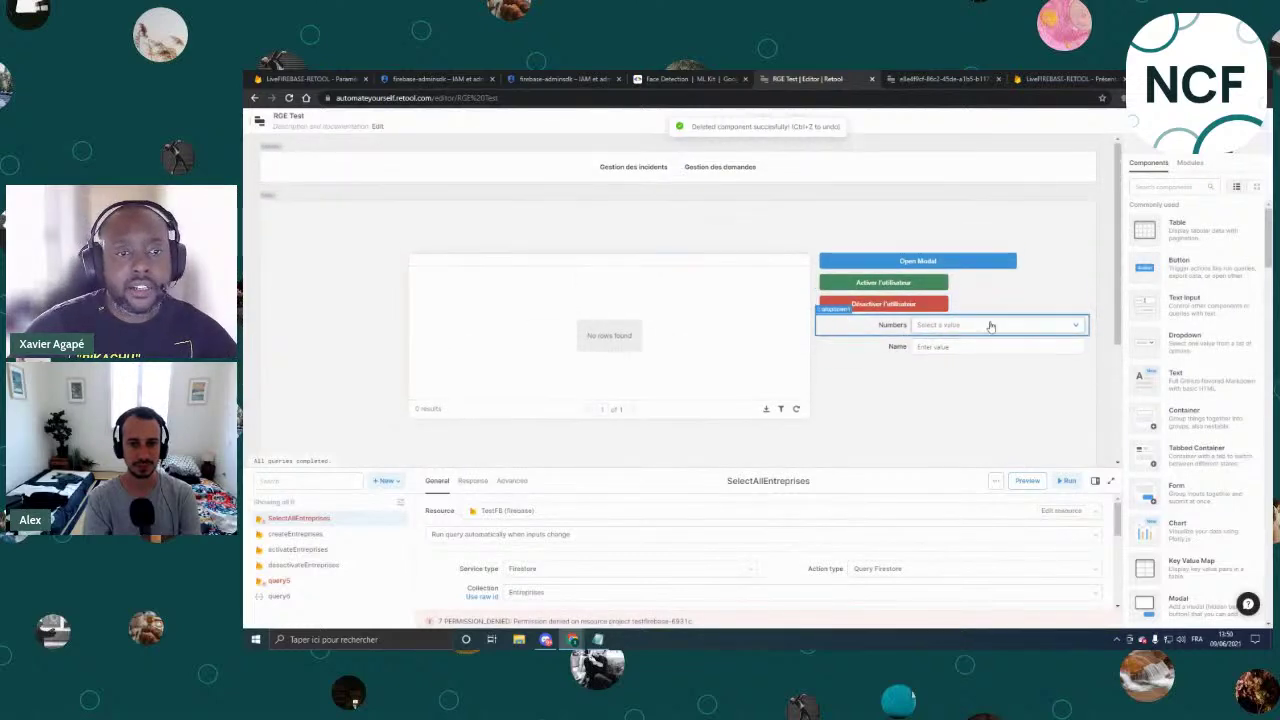
Delete the Numbers dropdown and the Name text input beside the main table.
{"action": "left_click", "coordinate": [845, 316]}
{"action": "key", "text": "Delete"}
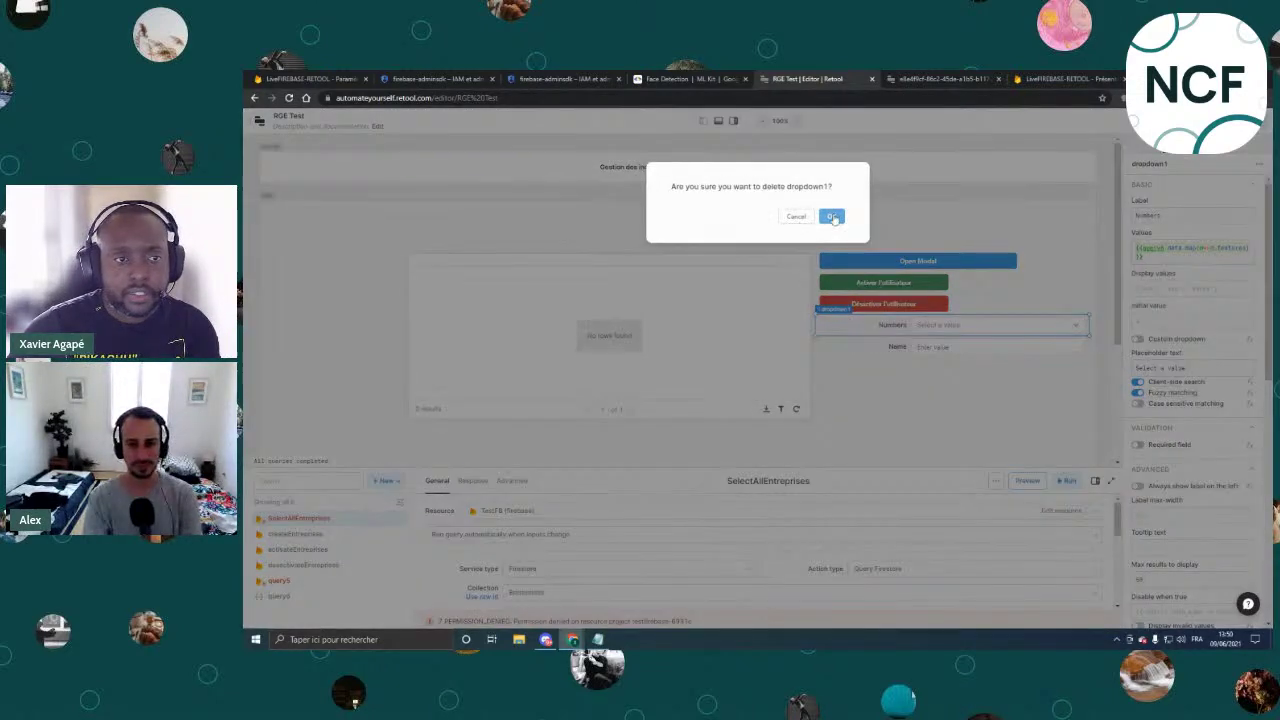
{"action": "left_click", "coordinate": [832, 218]}
{"action": "left_click", "coordinate": [838, 340]}
{"action": "key", "text": "Delete"}
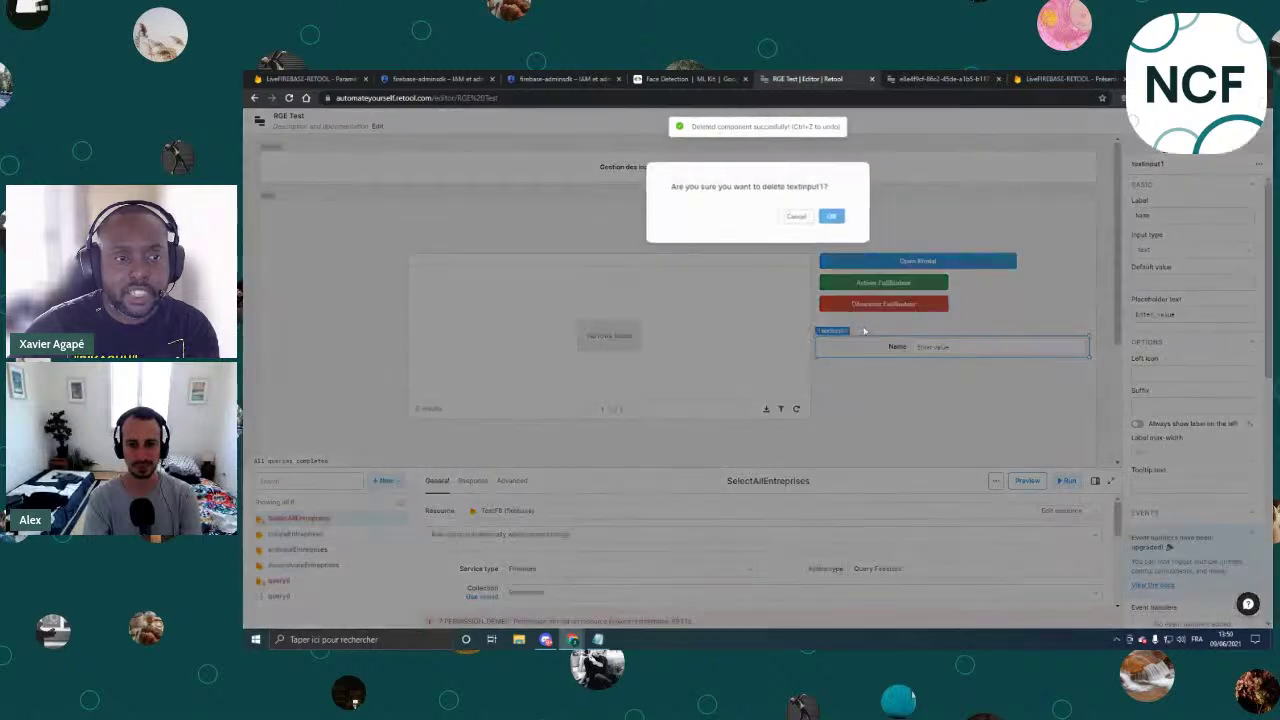
{"action": "left_click", "coordinate": [831, 216]}
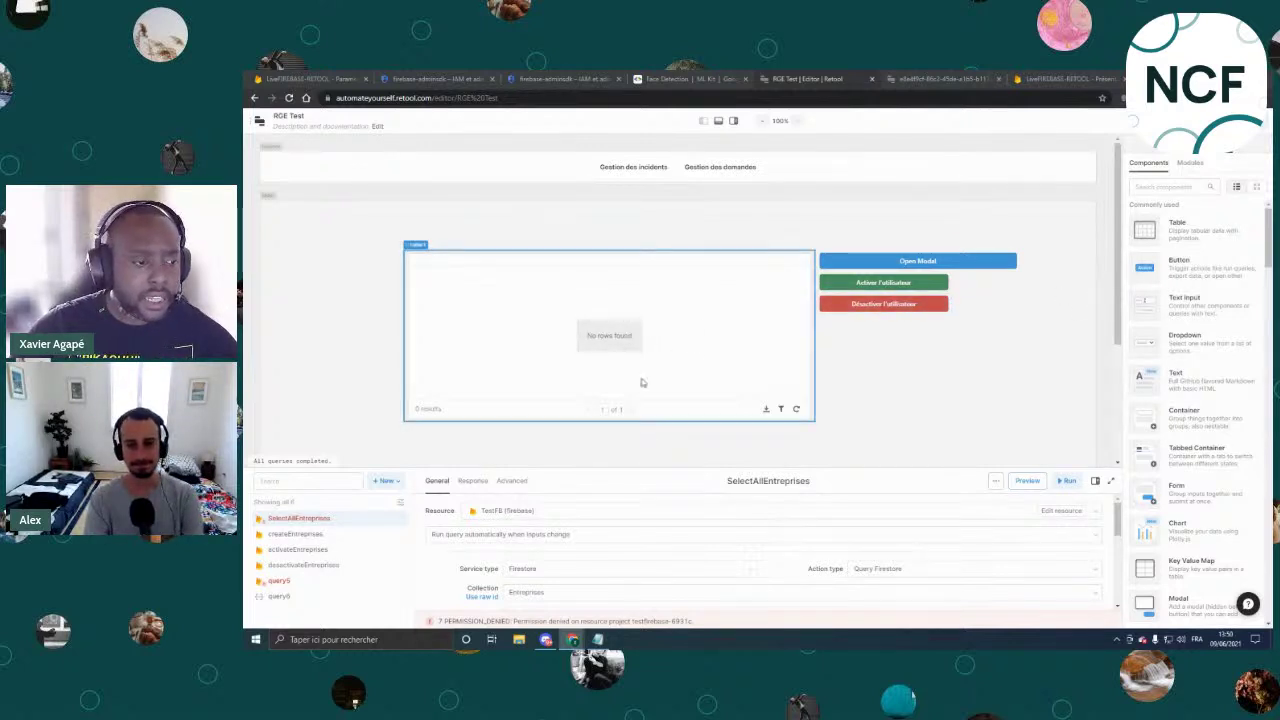
Add a File Picker component directly above the Open Modal button on the canvas.
{"action": "left_click", "coordinate": [717, 306]}
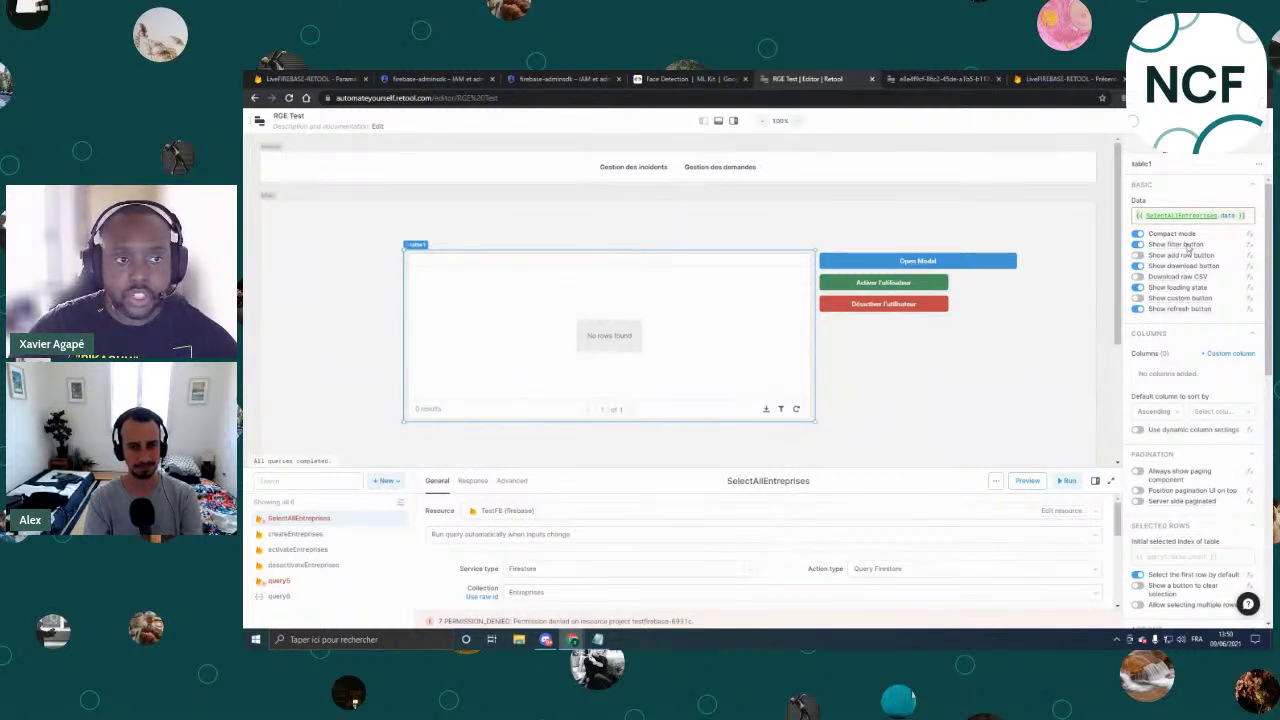
{"action": "scroll", "coordinate": [1240, 208], "scroll_direction": "down", "scroll_amount": 2}
{"action": "scroll", "coordinate": [1240, 208], "scroll_direction": "up", "scroll_amount": 2}
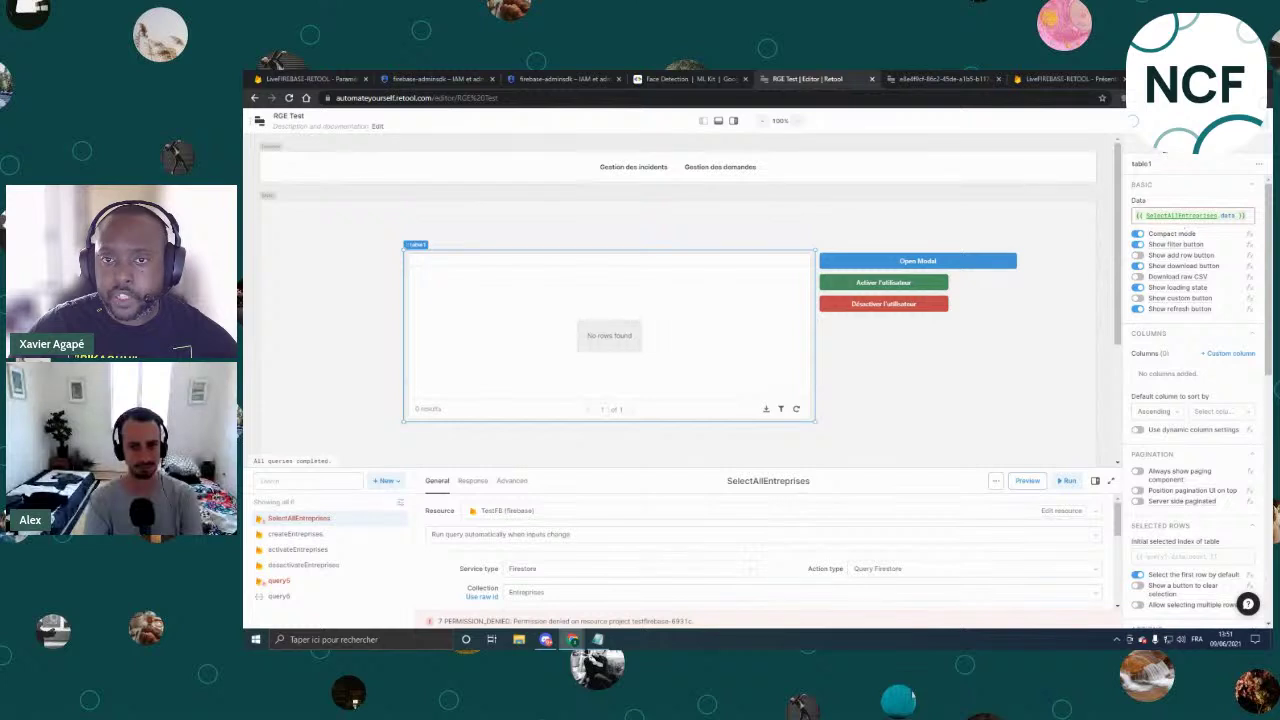
{"action": "left_click", "coordinate": [1200, 167]}
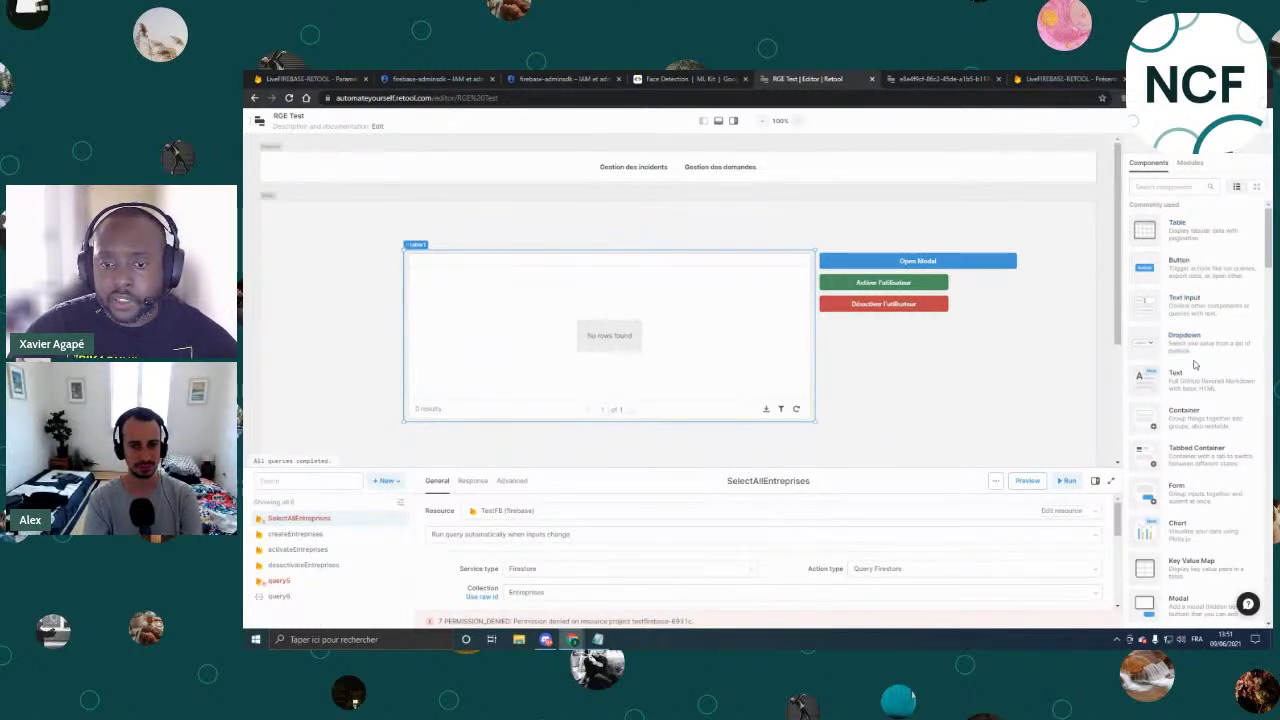
{"action": "left_click", "coordinate": [1188, 186]}
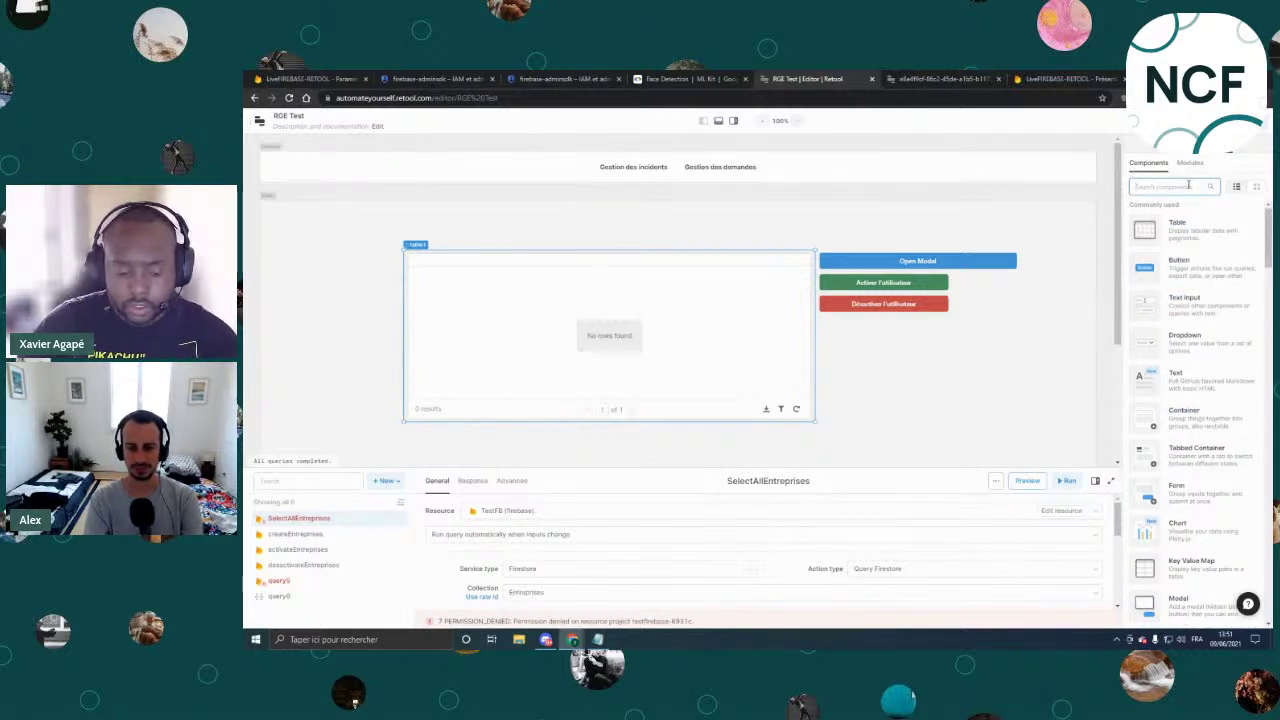
{"action": "type", "text": "f"}
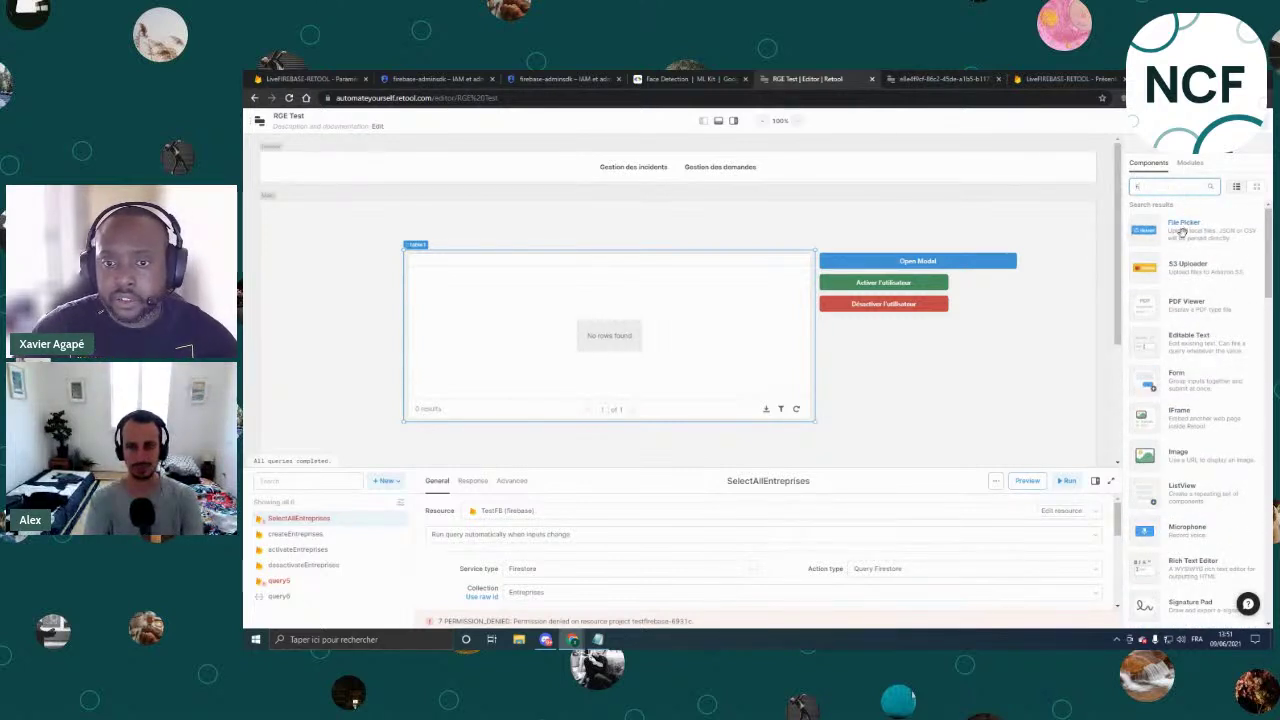
{"action": "left_click_drag", "start_coordinate": [1172, 238], "coordinate": [880, 238]}
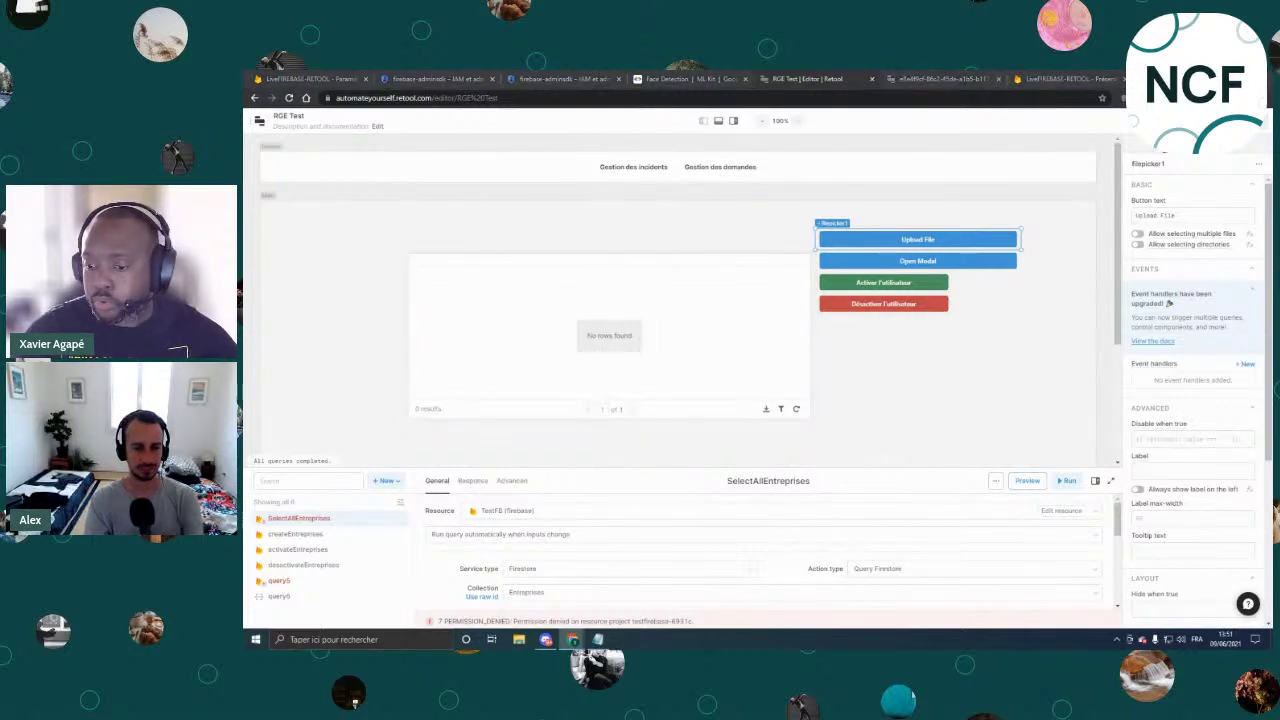
{"action": "left_click", "coordinate": [918, 240]}
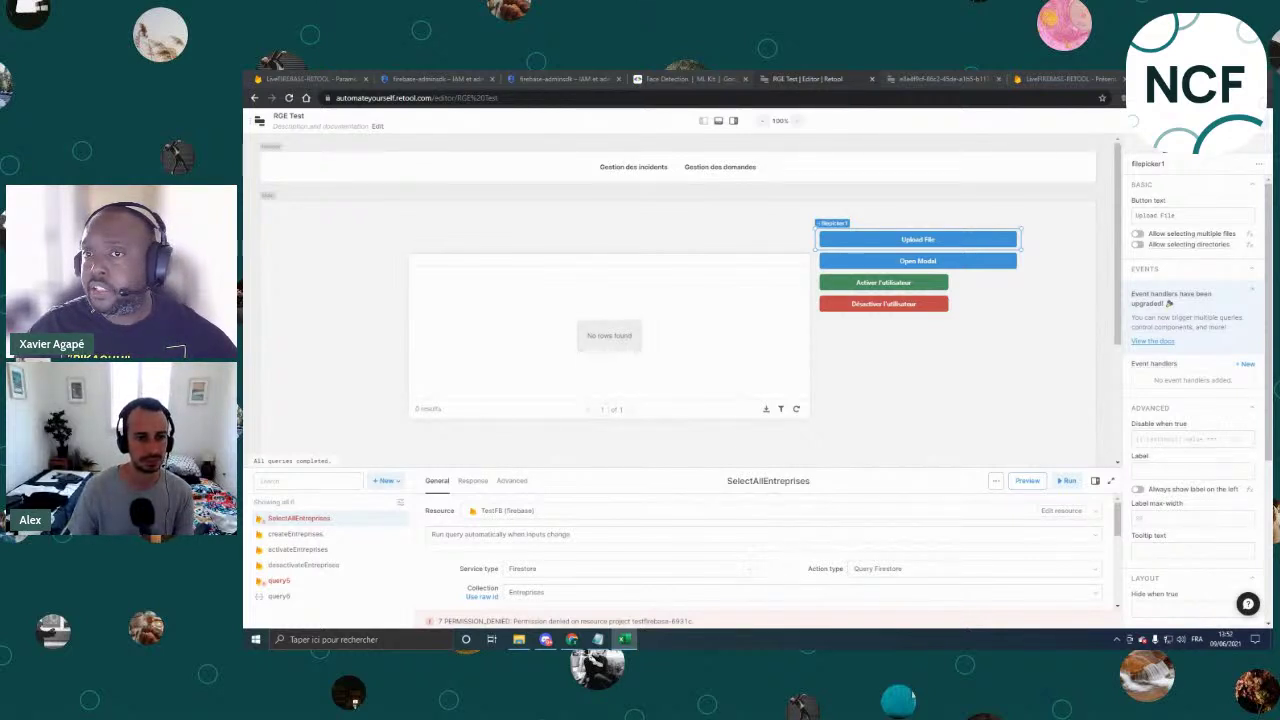
{"action": "left_click", "coordinate": [916, 240]}
{"action": "left_click_drag", "start_coordinate": [677, 84], "coordinate": [749, 85]}
{"action": "key", "text": "Escape"}
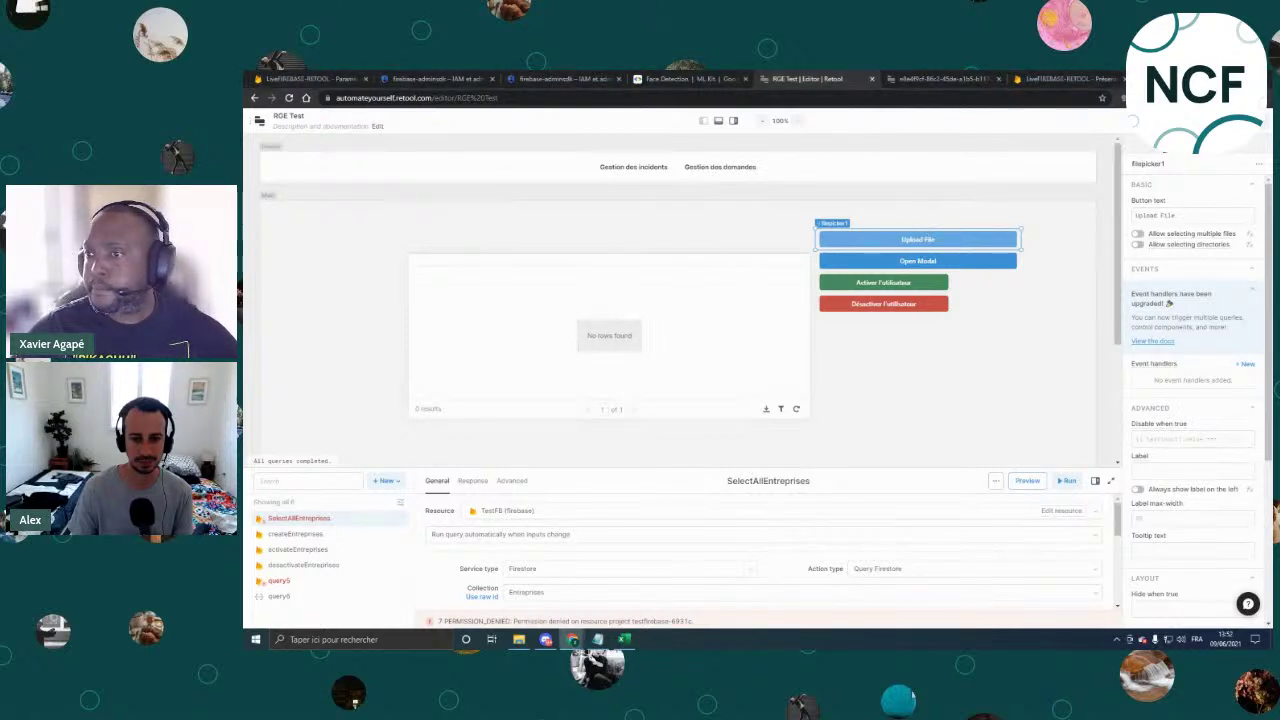
Replace the main table's data source with {{filepicker1.parsedValue}}.
{"action": "left_click", "coordinate": [780, 300]}
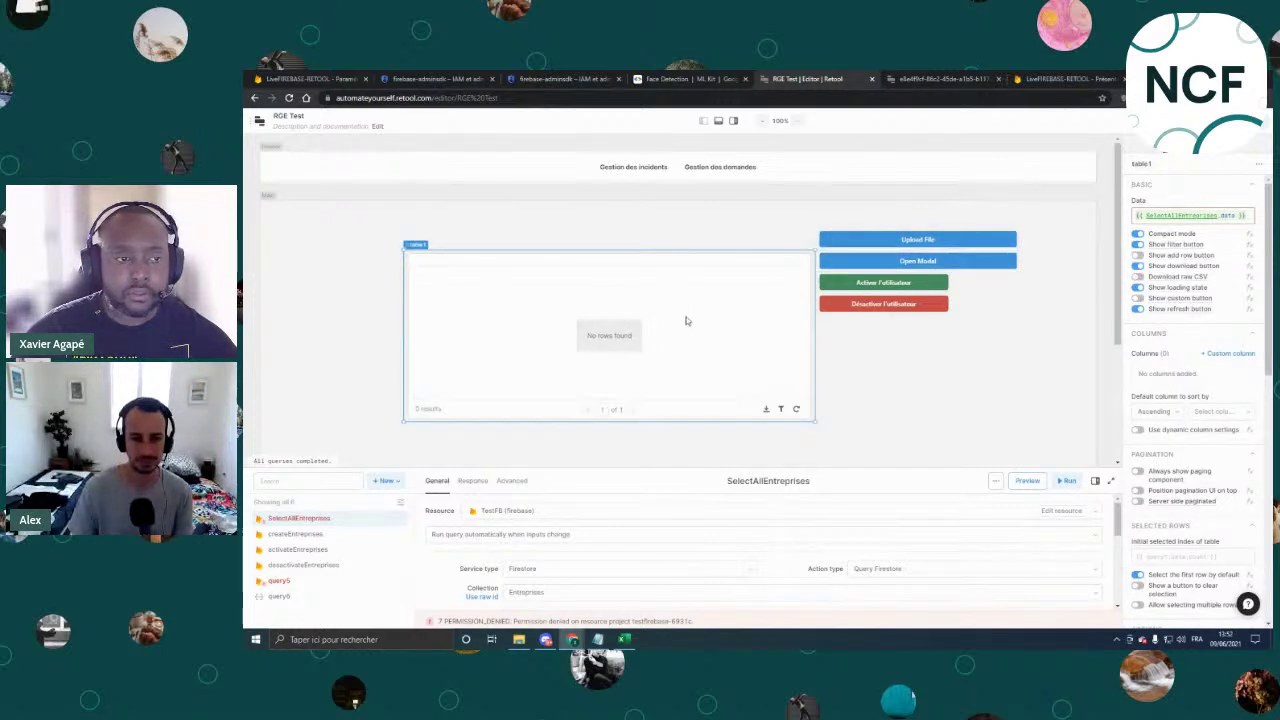
{"action": "left_click", "coordinate": [1241, 216]}
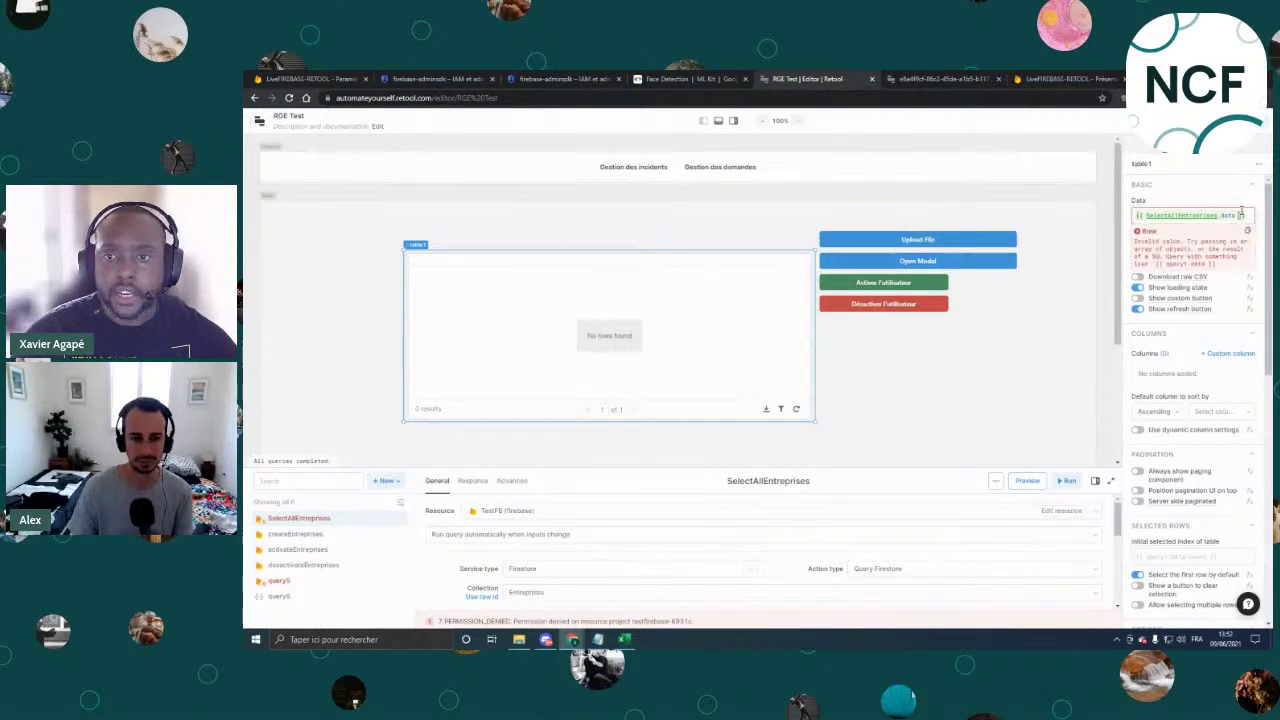
{"action": "left_click_drag", "start_coordinate": [1240, 215], "coordinate": [1145, 216]}
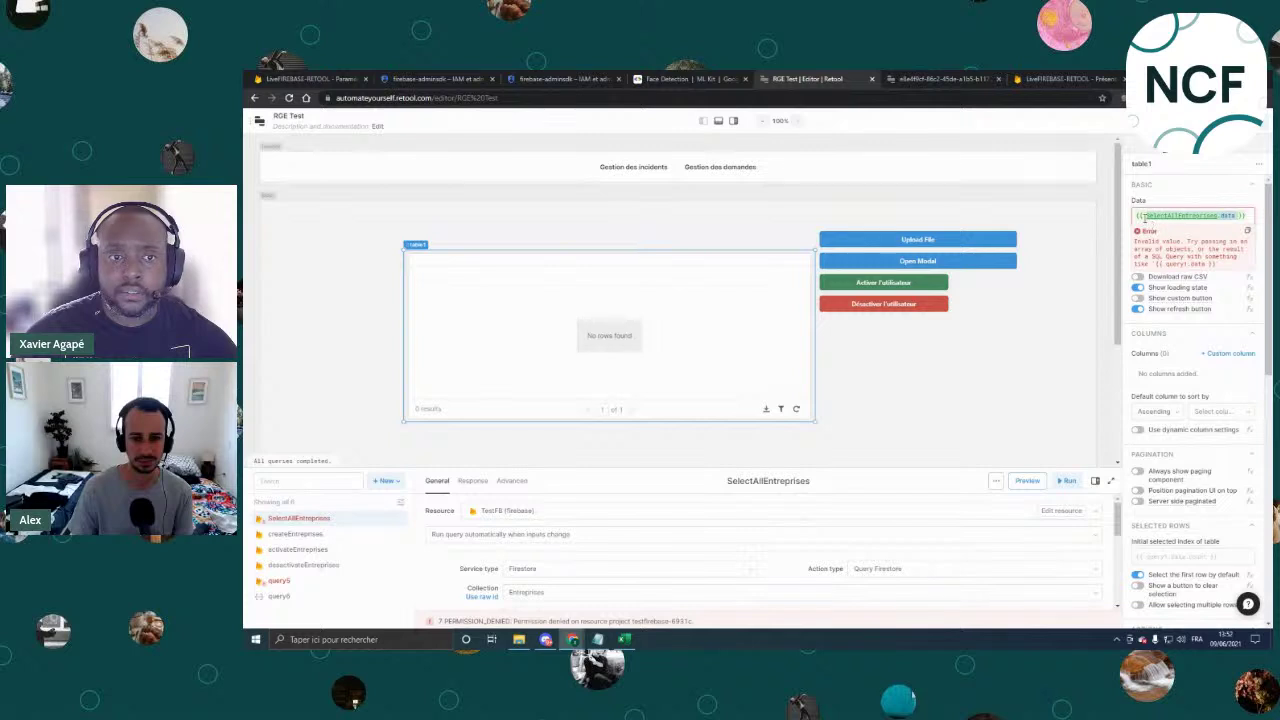
{"action": "key", "text": "BackSpace"}
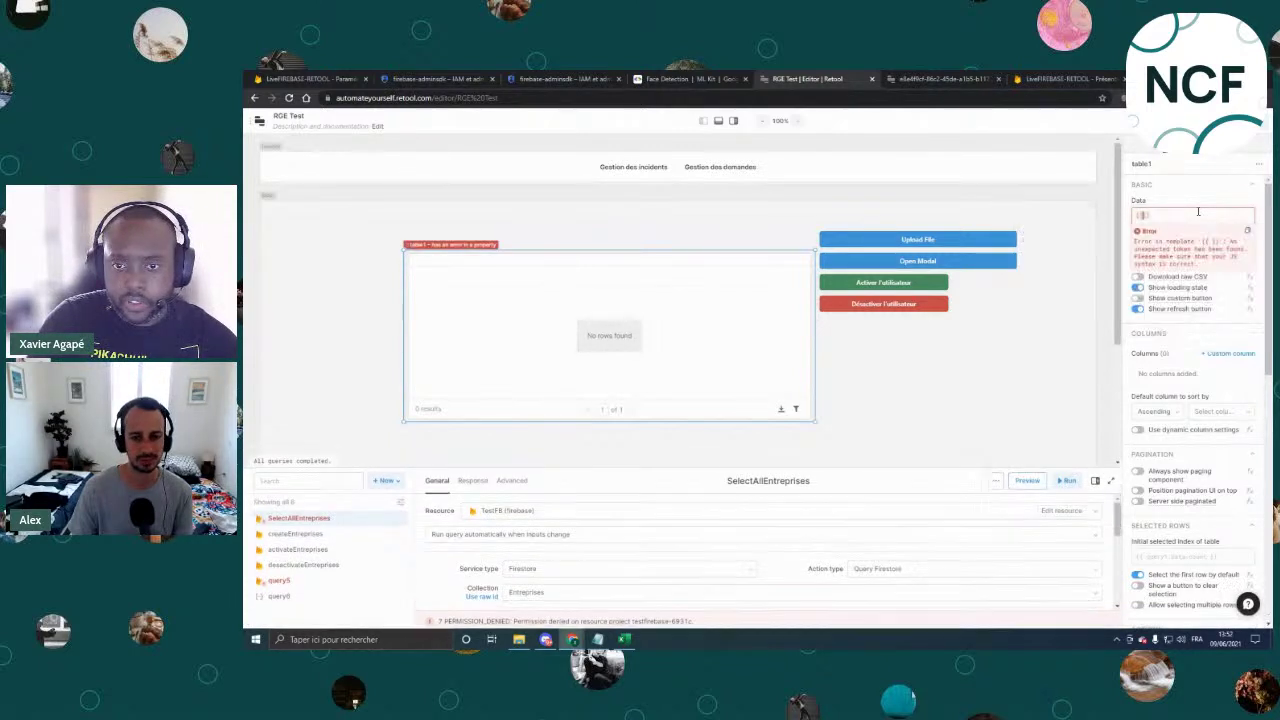
{"action": "type", "text": "f"}
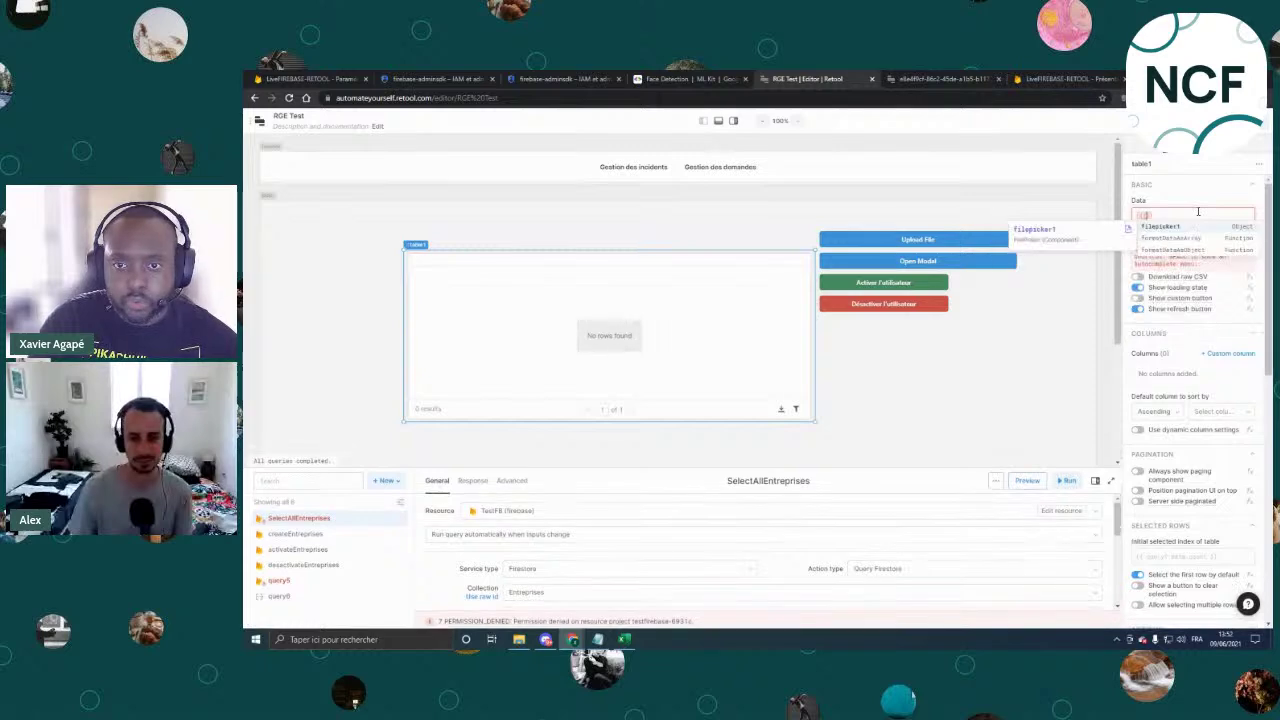
{"action": "left_click", "coordinate": [1174, 225]}
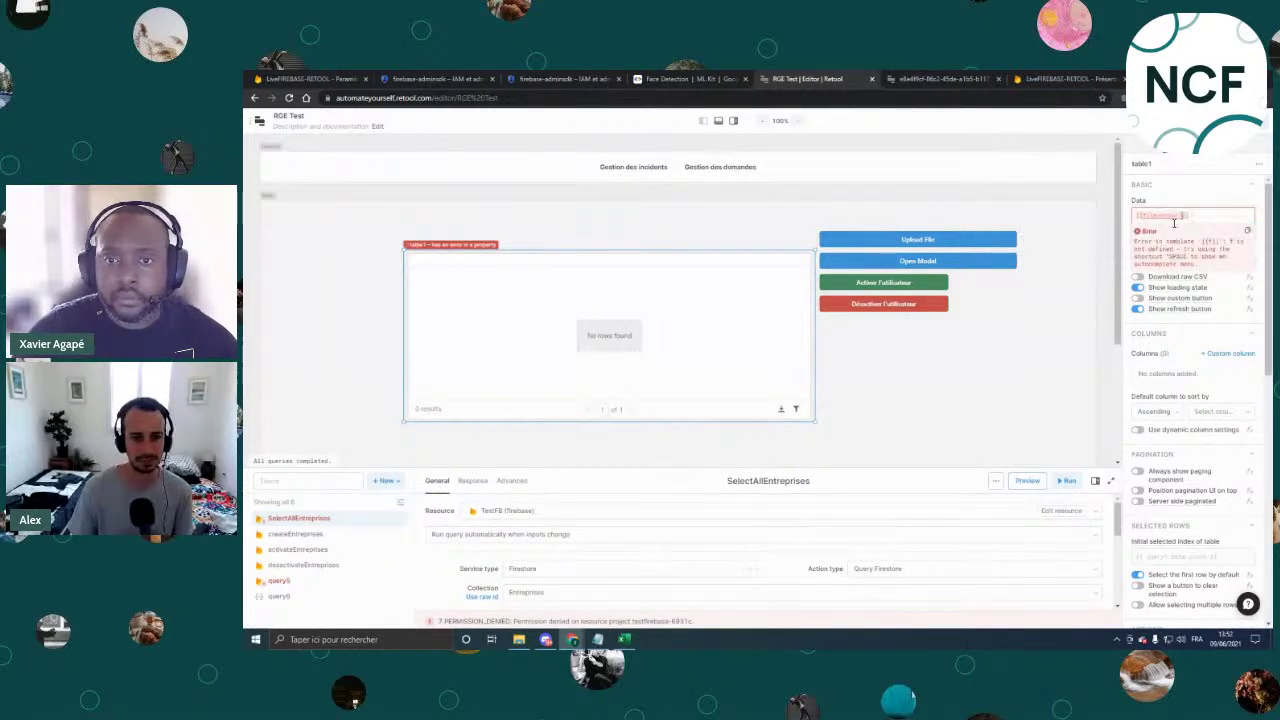
{"action": "type", "text": "."}
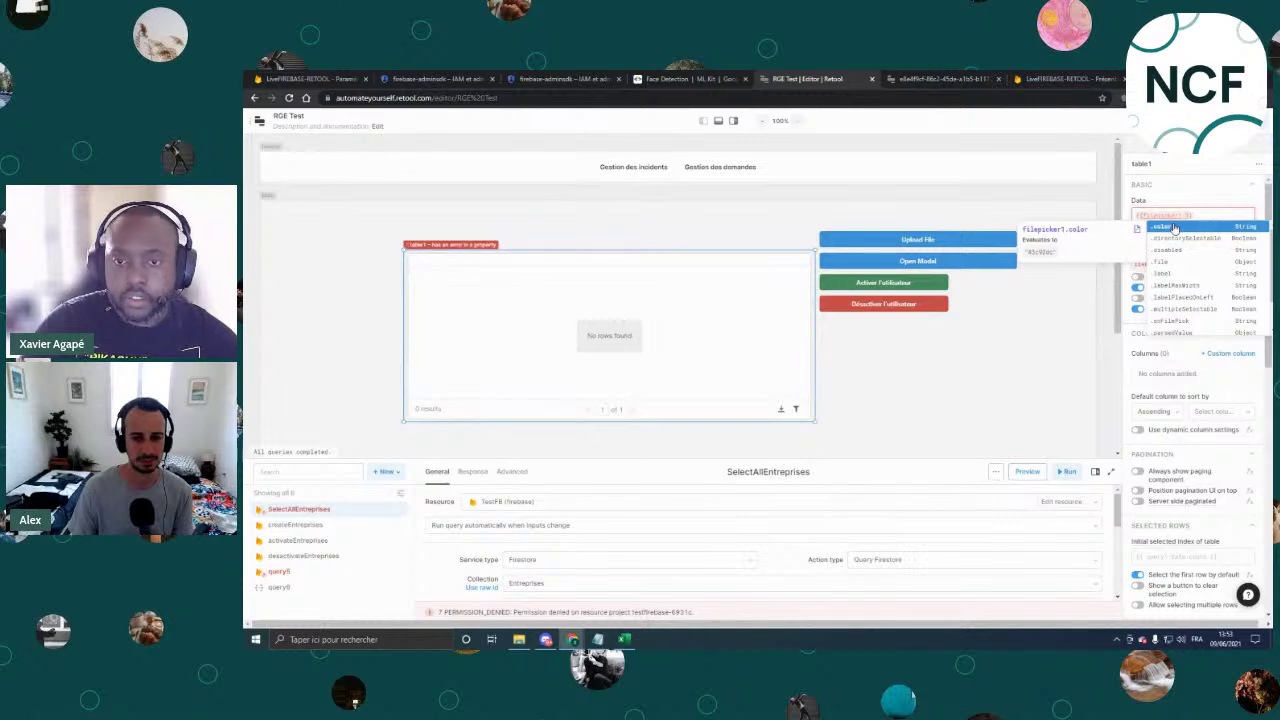
{"action": "left_click", "coordinate": [1187, 333]}
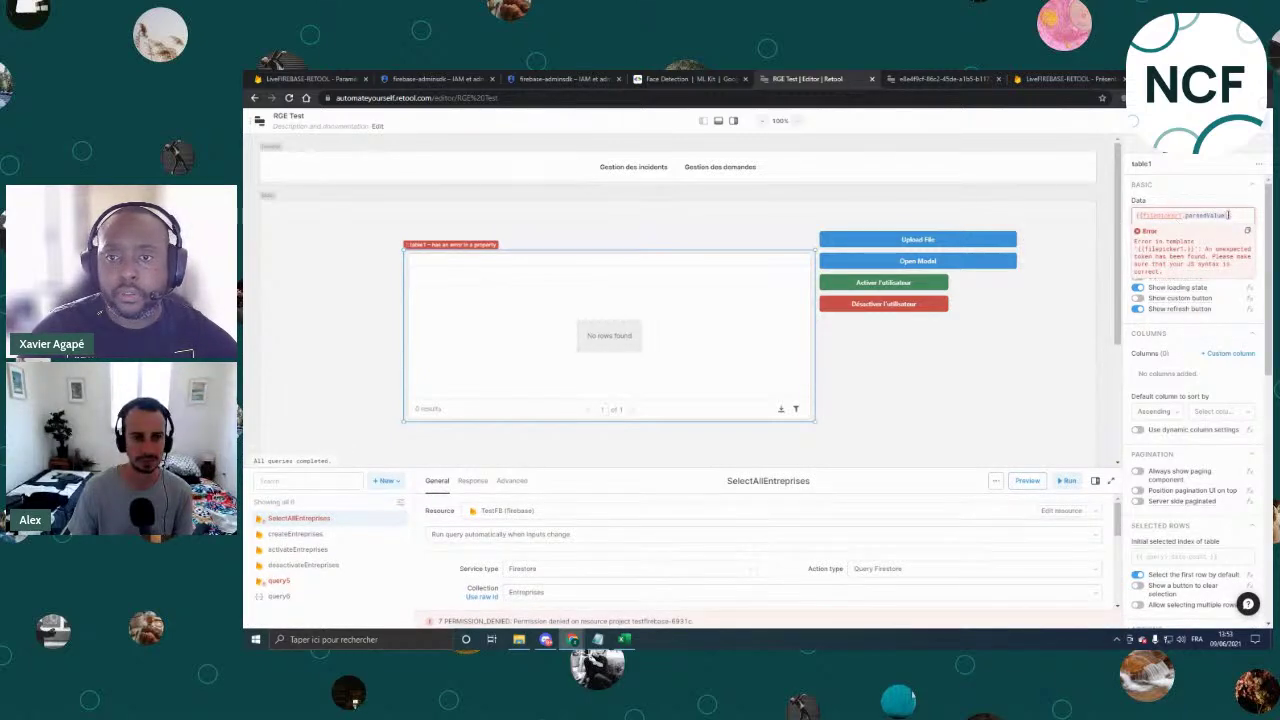
{"action": "left_click_drag", "start_coordinate": [1187, 214], "coordinate": [1232, 213]}
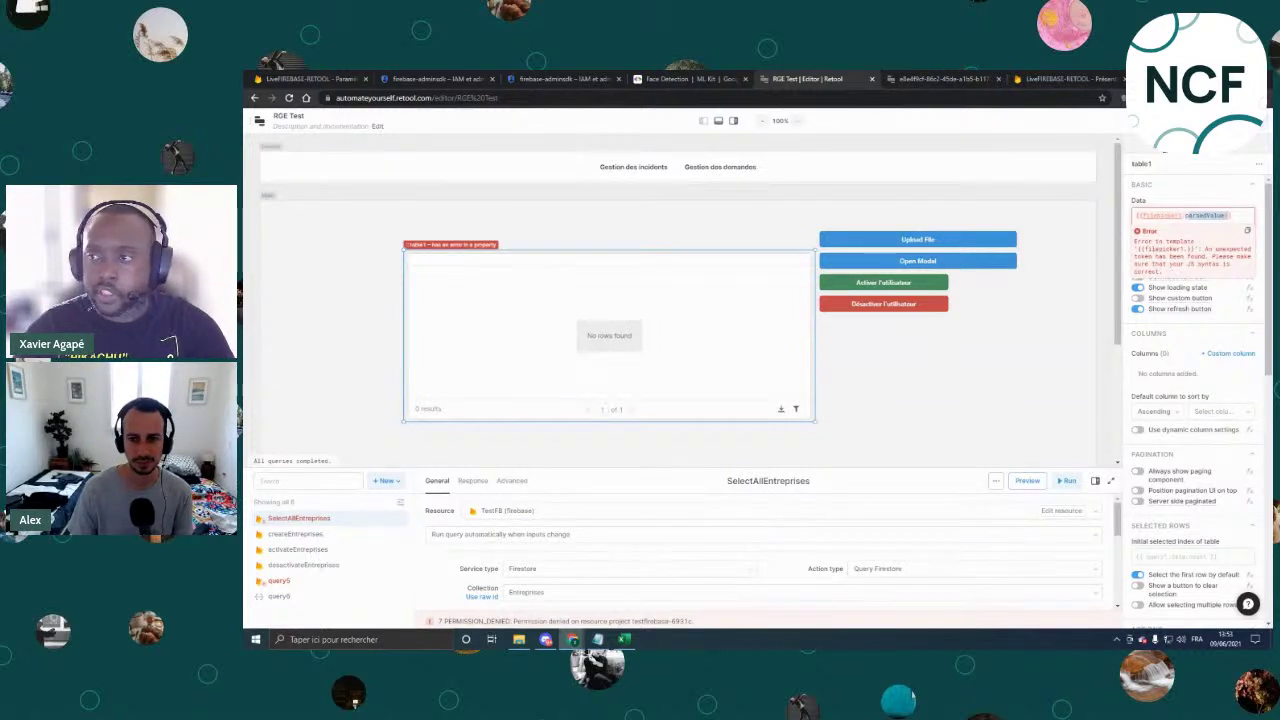
Re-enter the main table's data expression as {{filepicker1.parsedValue}}, including both closing braces.
{"action": "key", "text": "BackSpace"}
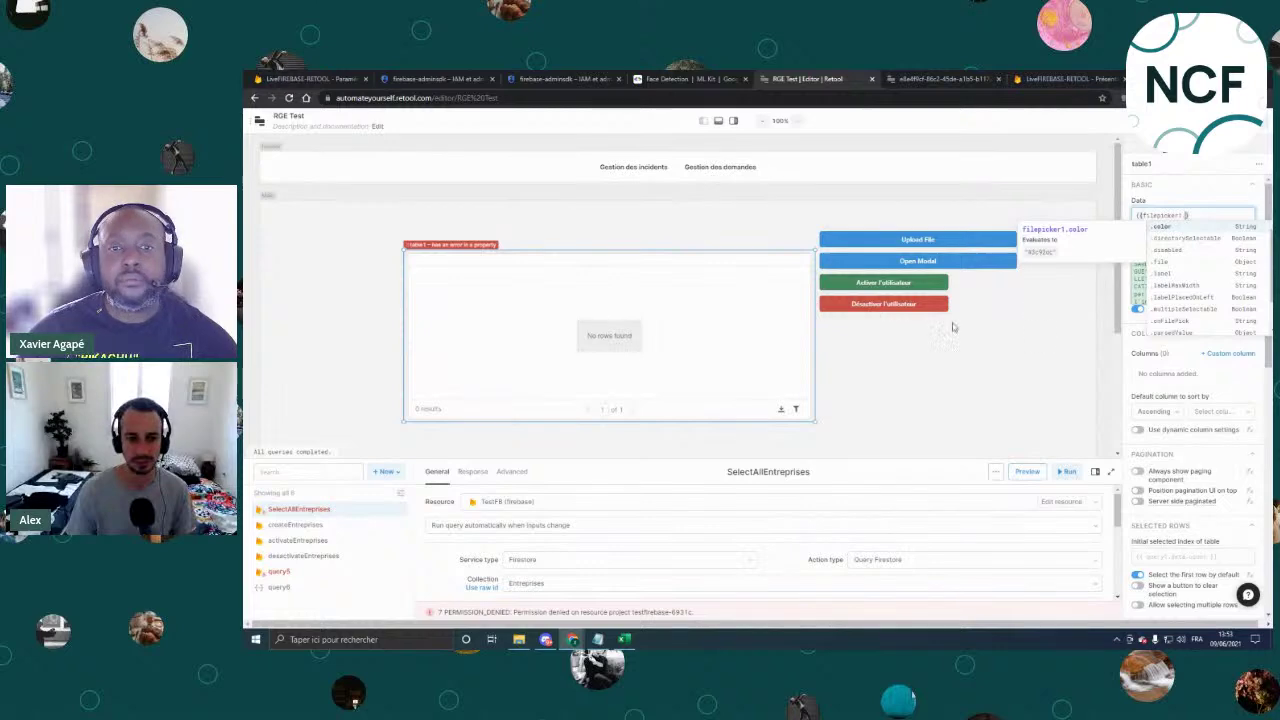
{"action": "left_click", "coordinate": [1050, 240]}
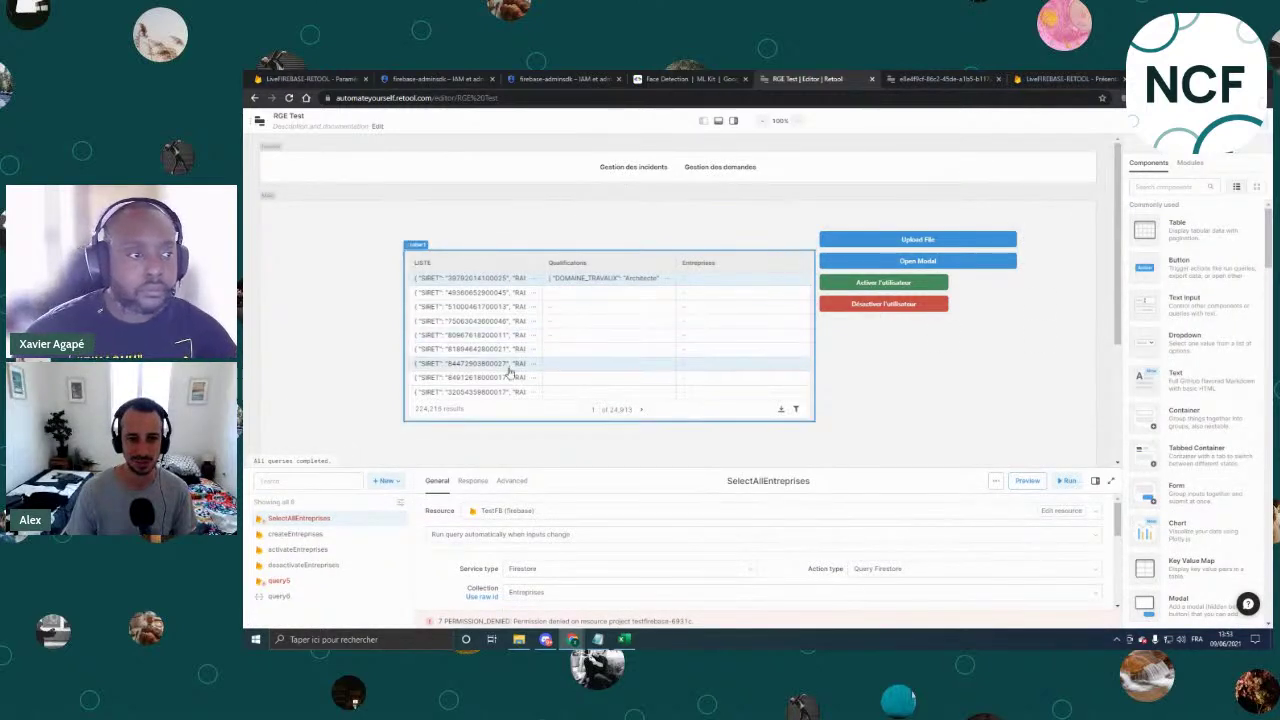
{"action": "left_click", "coordinate": [608, 324]}
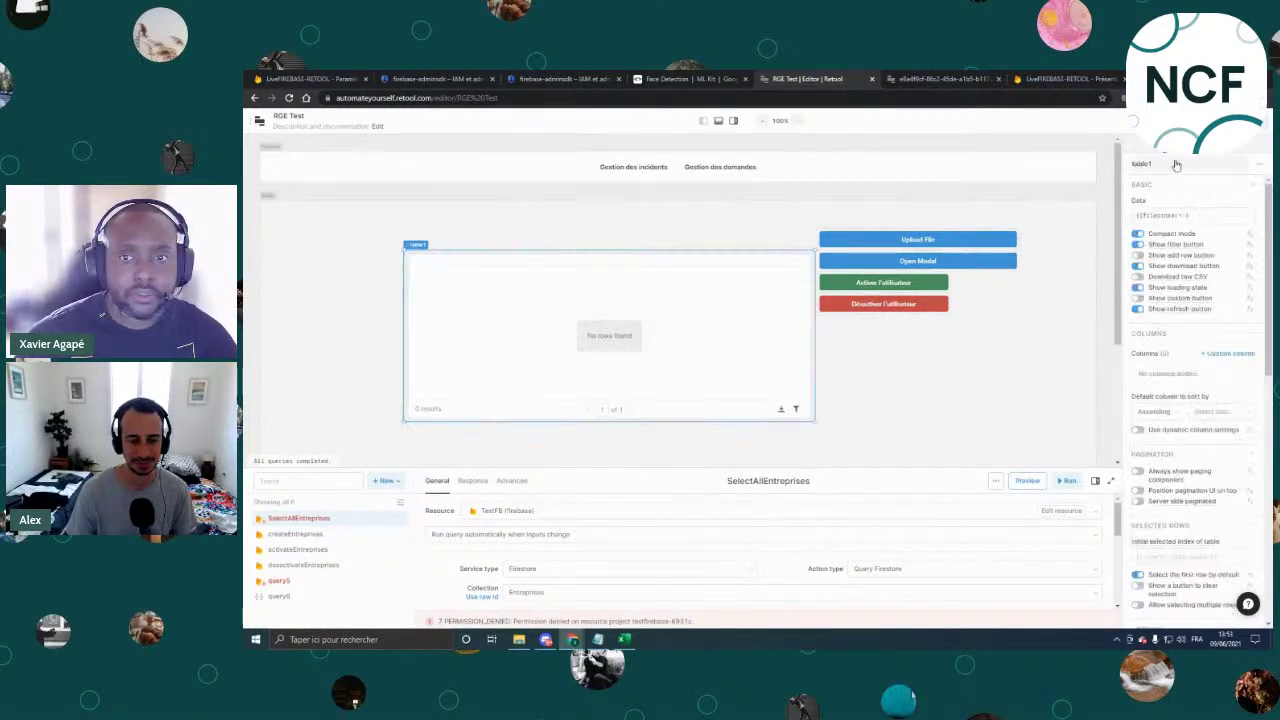
{"action": "left_click", "coordinate": [1189, 215]}
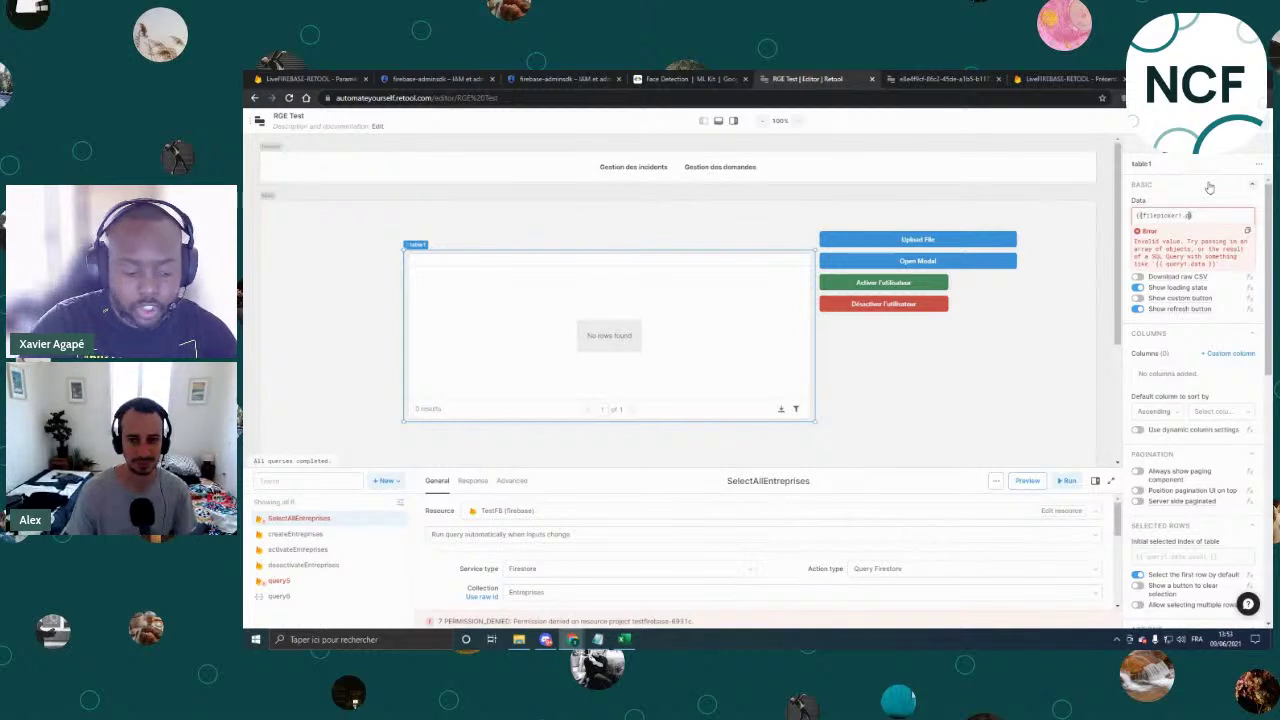
{"action": "type", "text": "parsed"}
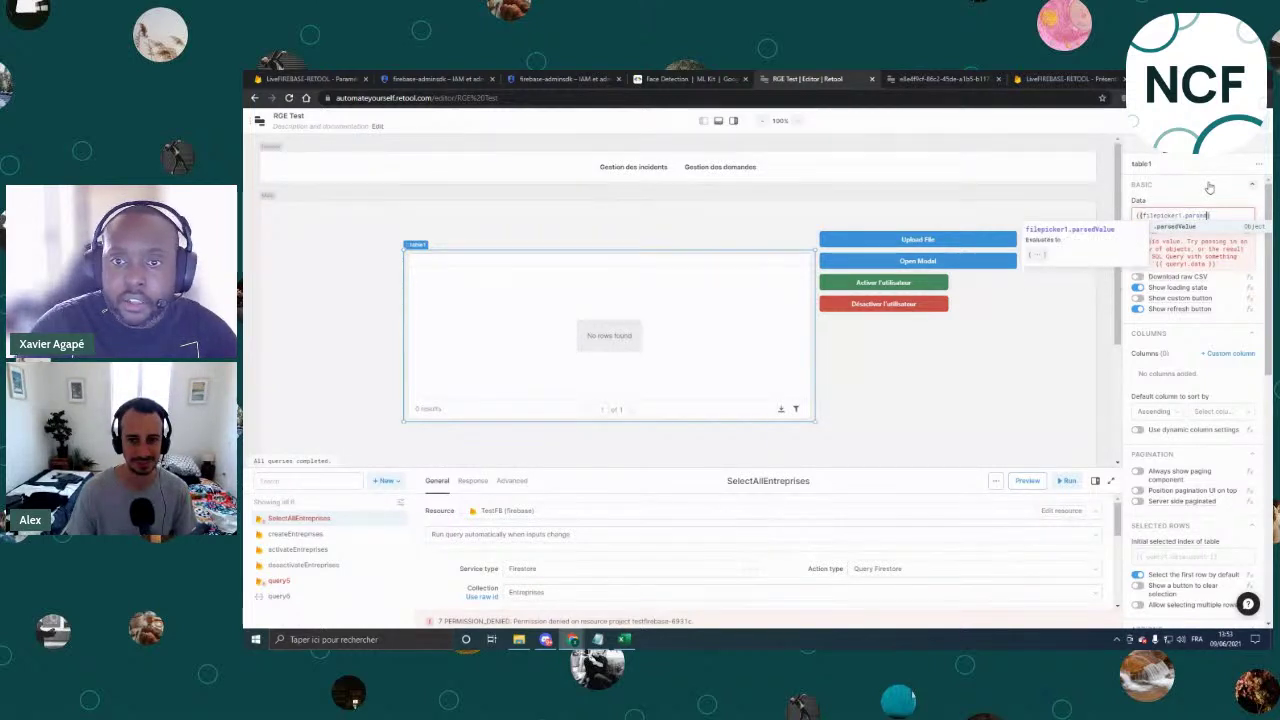
{"action": "key", "text": "Tab"}
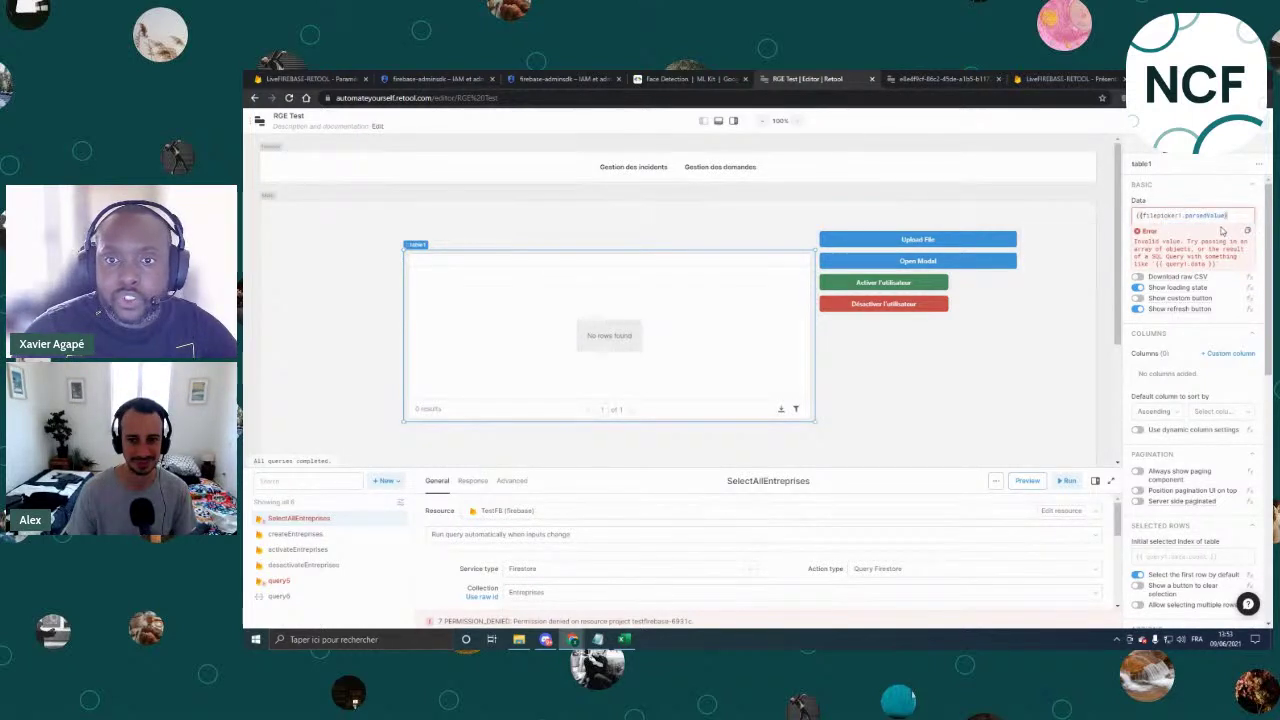
{"action": "left_click", "coordinate": [977, 372]}
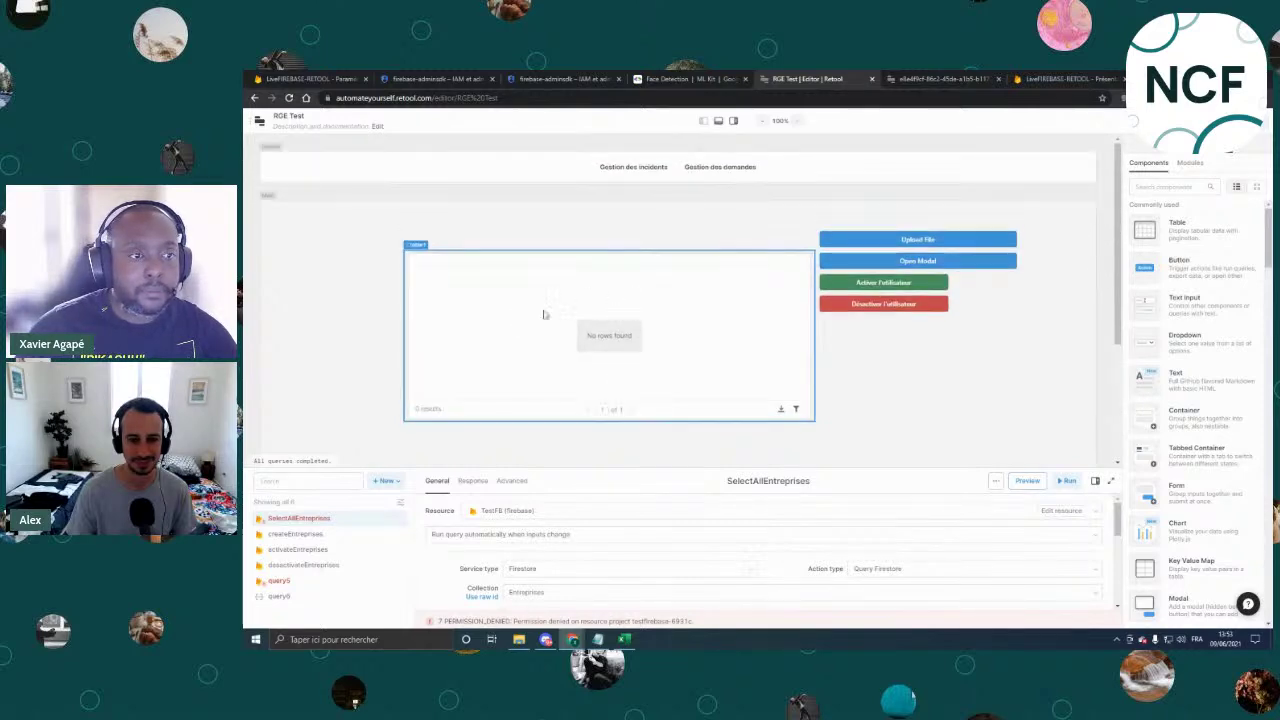
{"action": "left_click", "coordinate": [657, 290]}
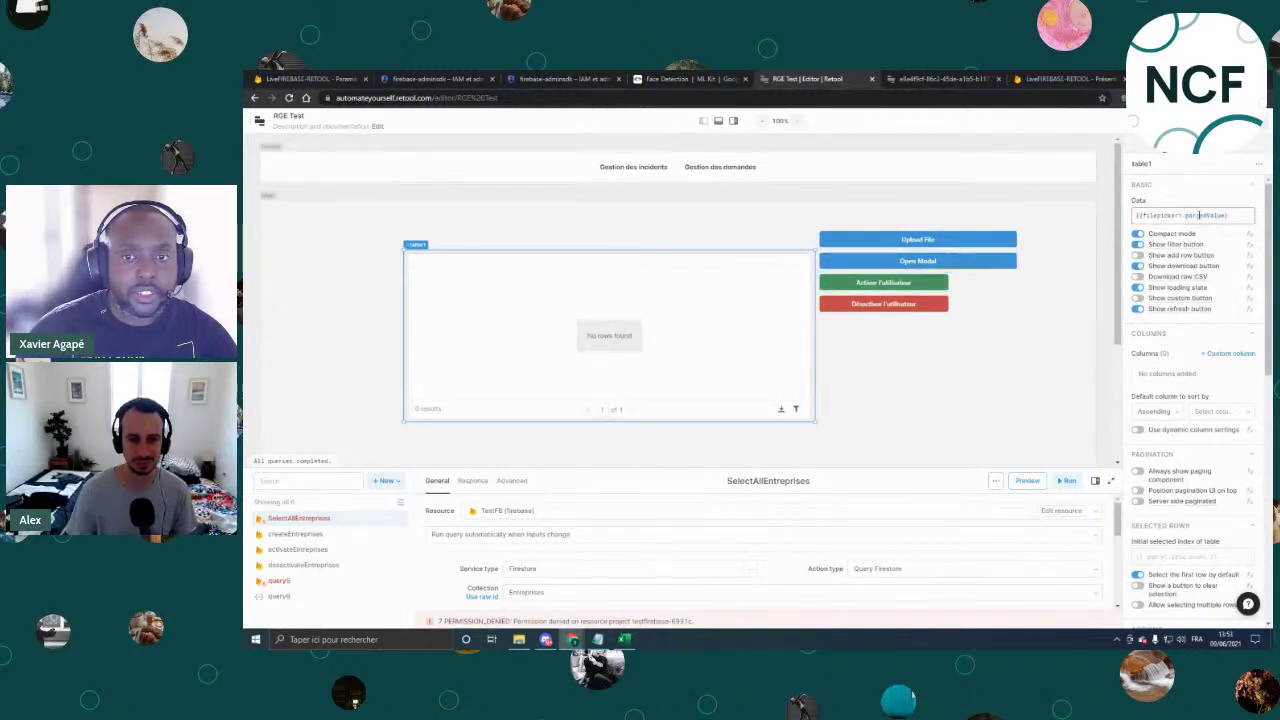
{"action": "left_click", "coordinate": [1243, 215]}
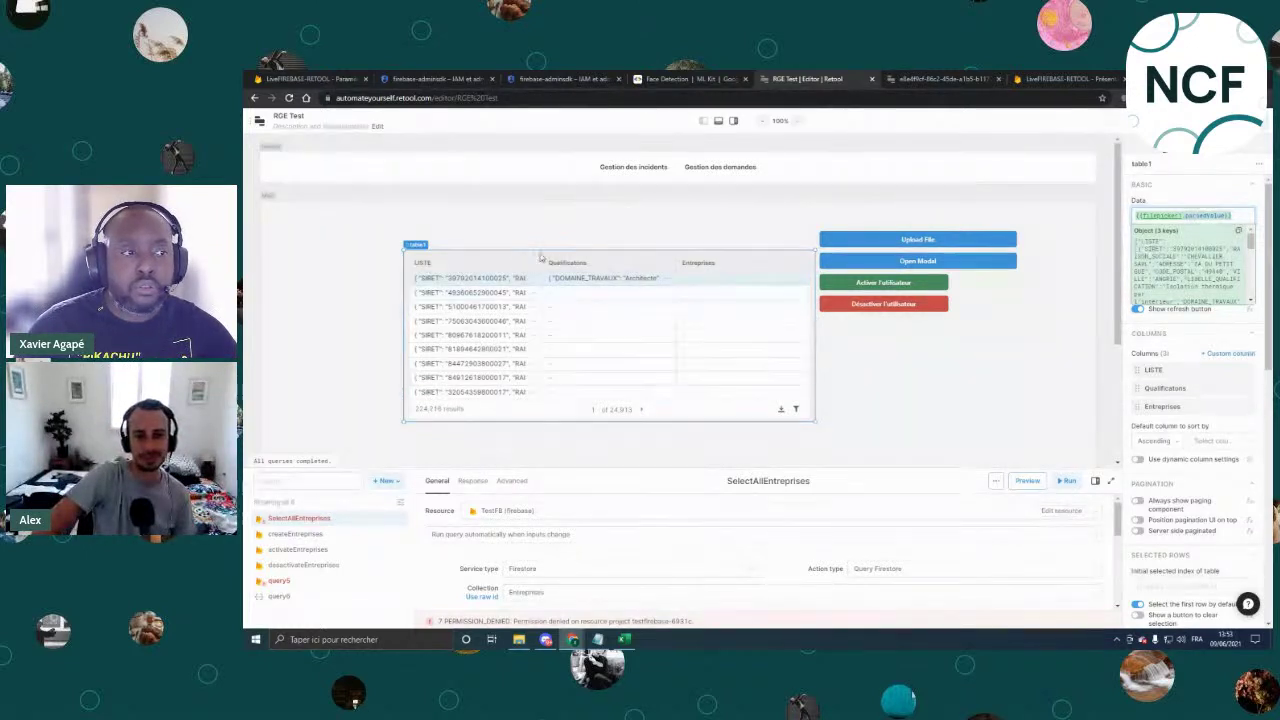
{"action": "left_click", "coordinate": [1233, 216]}
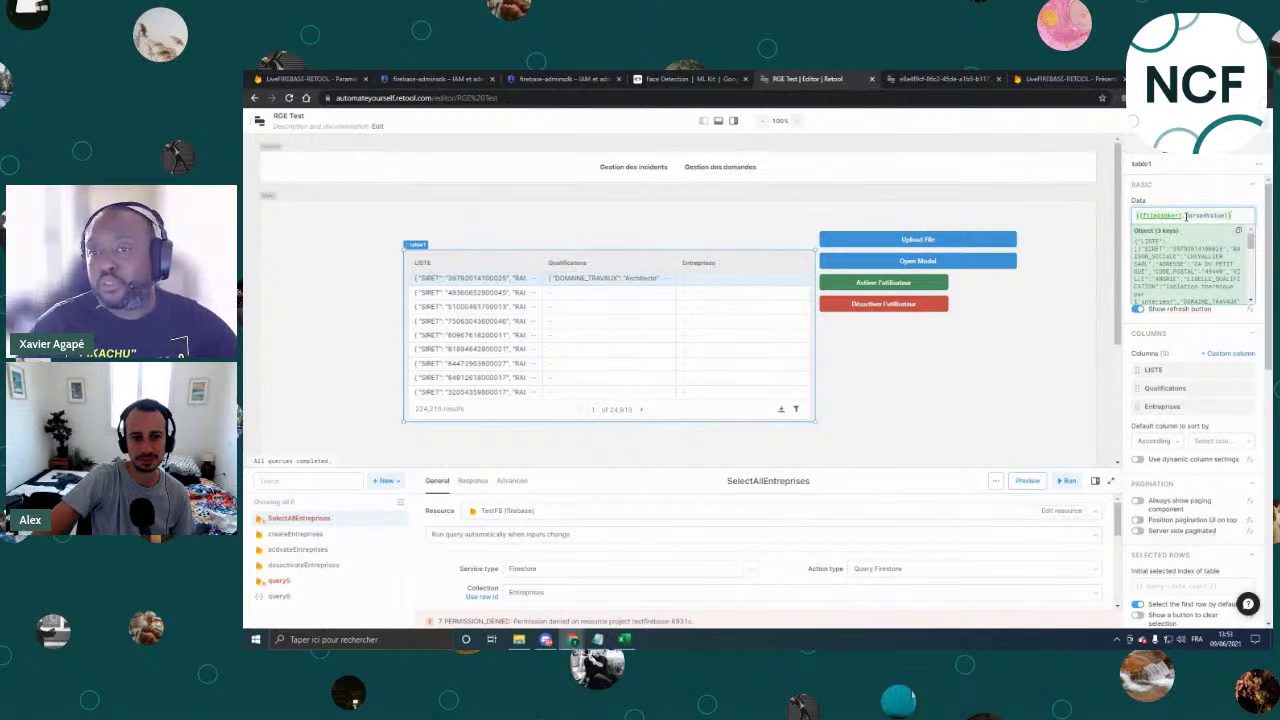
{"action": "key", "text": "Escape"}
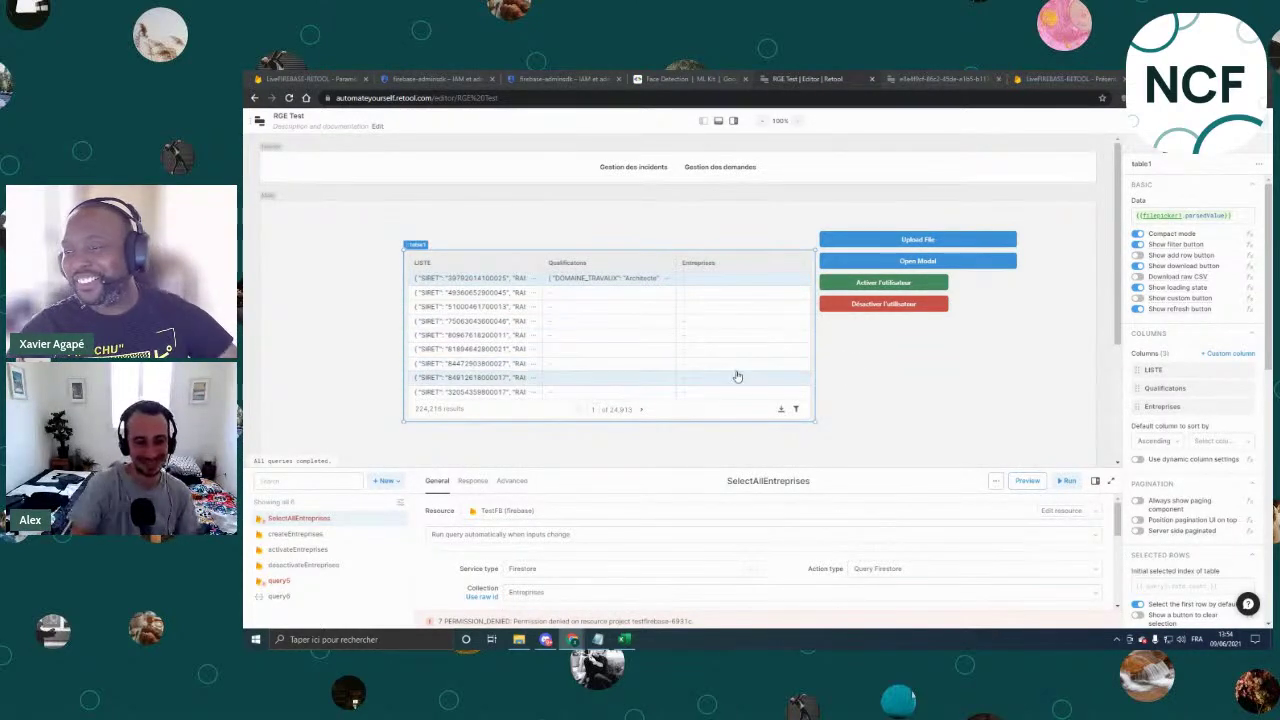
Reorder the main table's columns so Qualifications comes before LISTE, and widen the LISTE column.
{"action": "scroll", "coordinate": [586, 337], "scroll_direction": "down", "scroll_amount": 1}
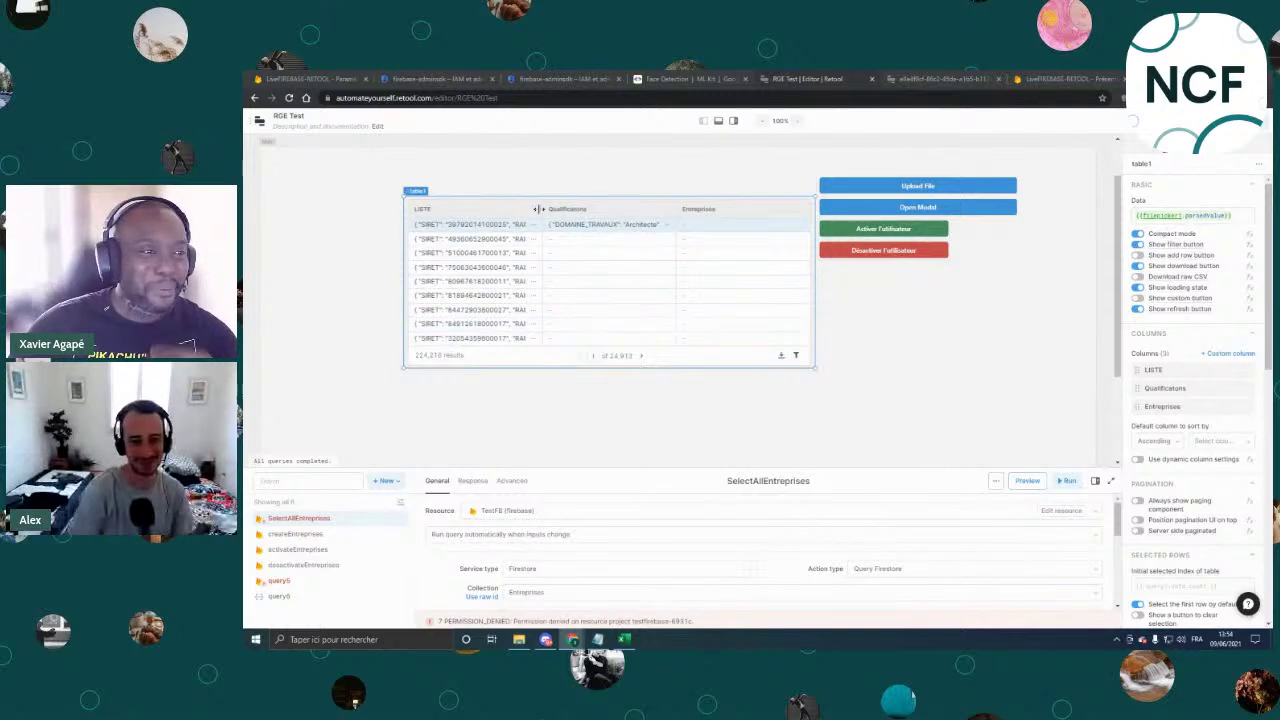
{"action": "left_click_drag", "start_coordinate": [601, 213], "coordinate": [440, 214]}
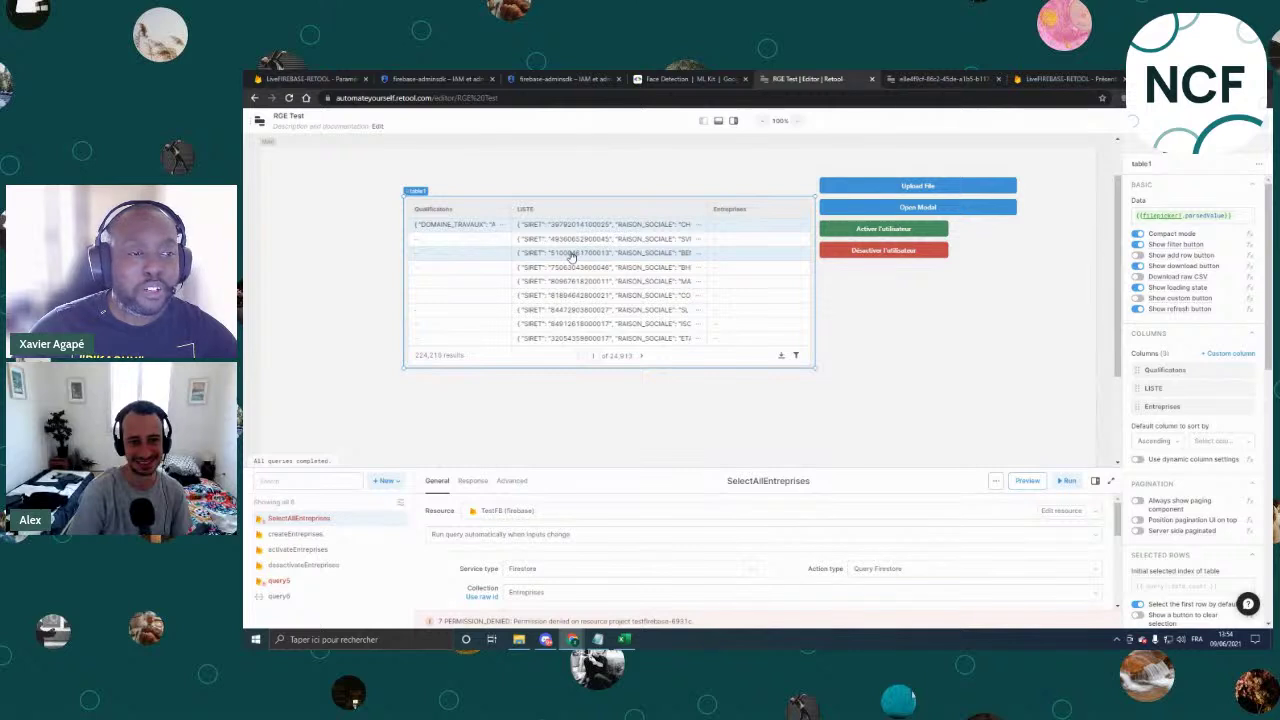
{"action": "left_click", "coordinate": [796, 356]}
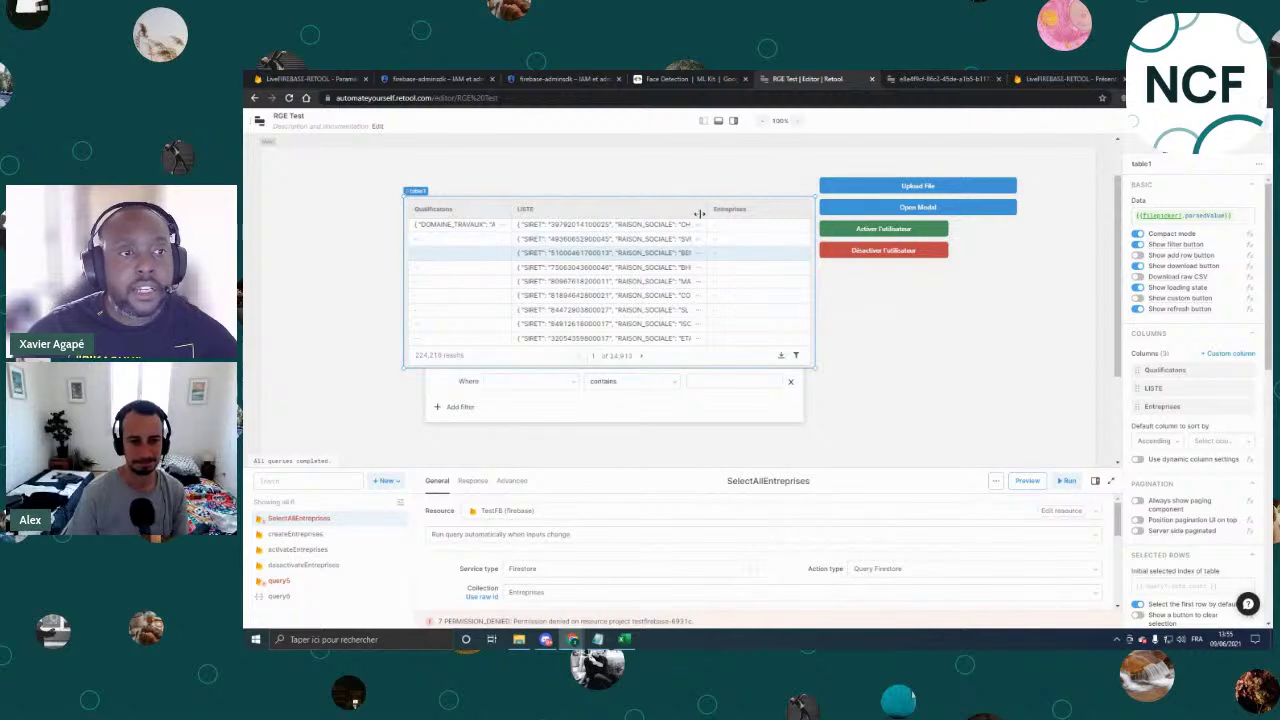
{"action": "left_click_drag", "start_coordinate": [706, 206], "coordinate": [802, 217]}
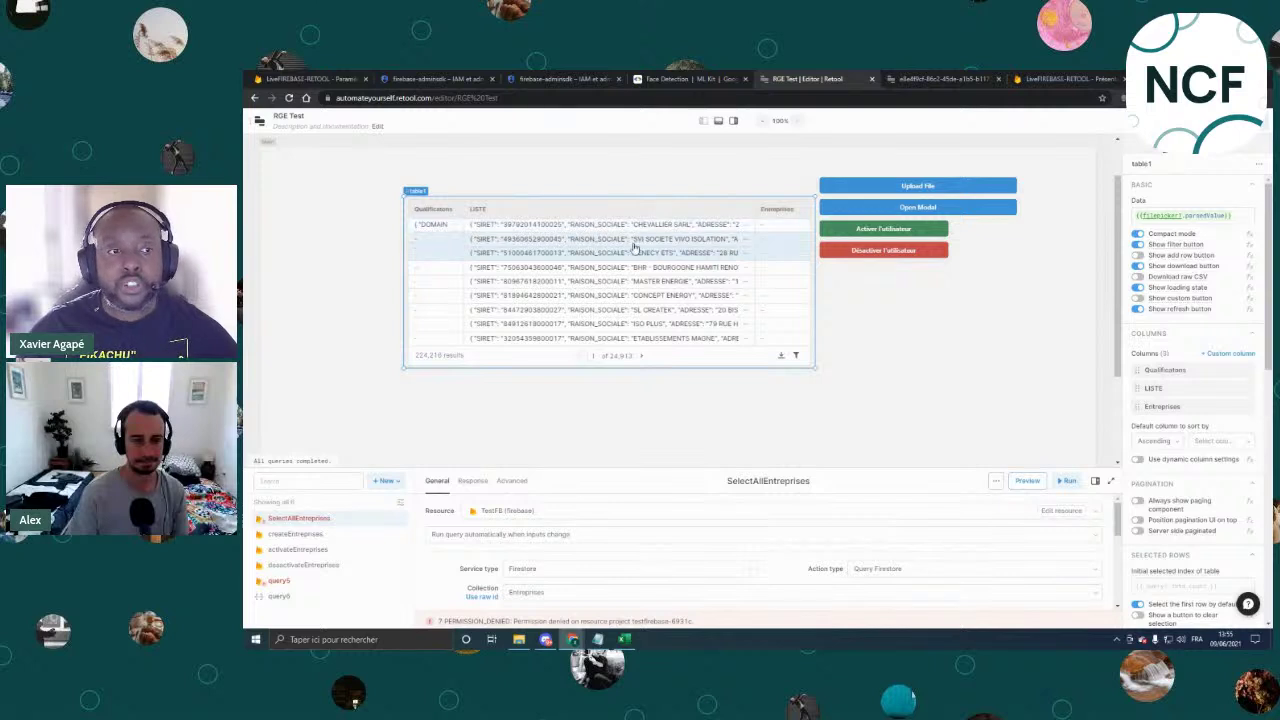
Filter the main table to rows where the LISTE column contains "Paris".
{"action": "left_click", "coordinate": [796, 354]}
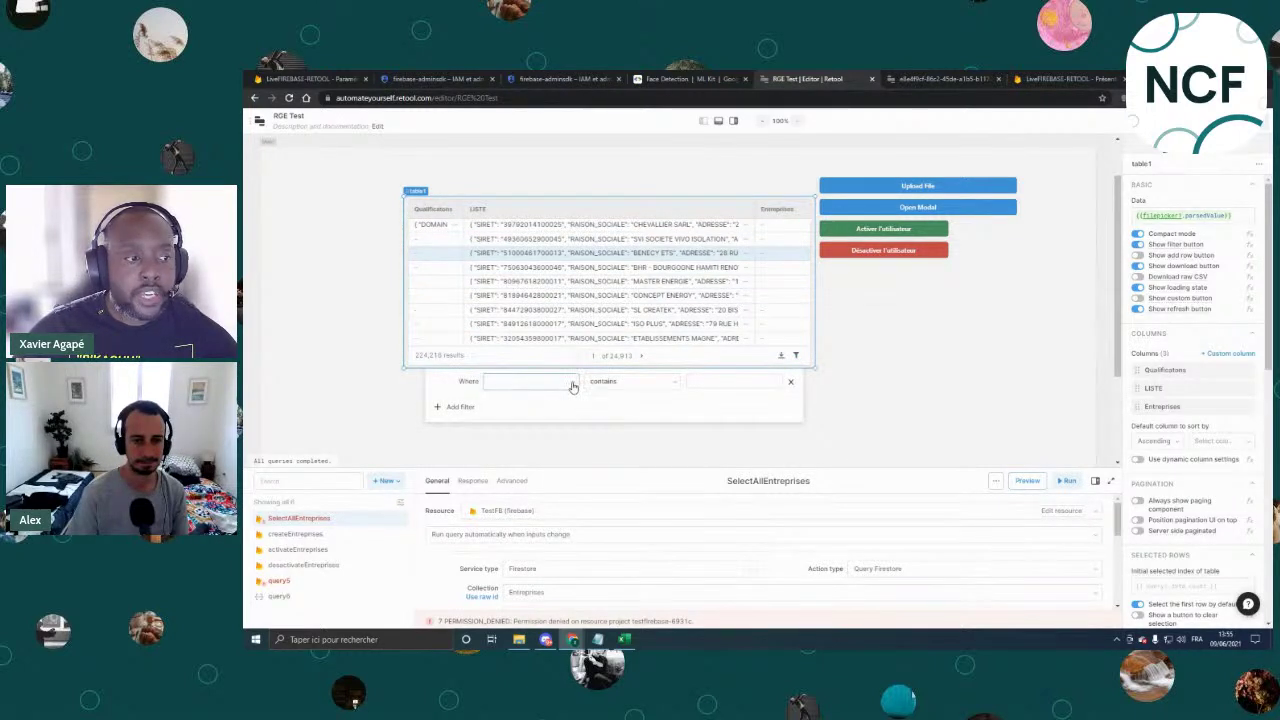
{"action": "left_click", "coordinate": [571, 381]}
{"action": "left_click", "coordinate": [505, 401]}
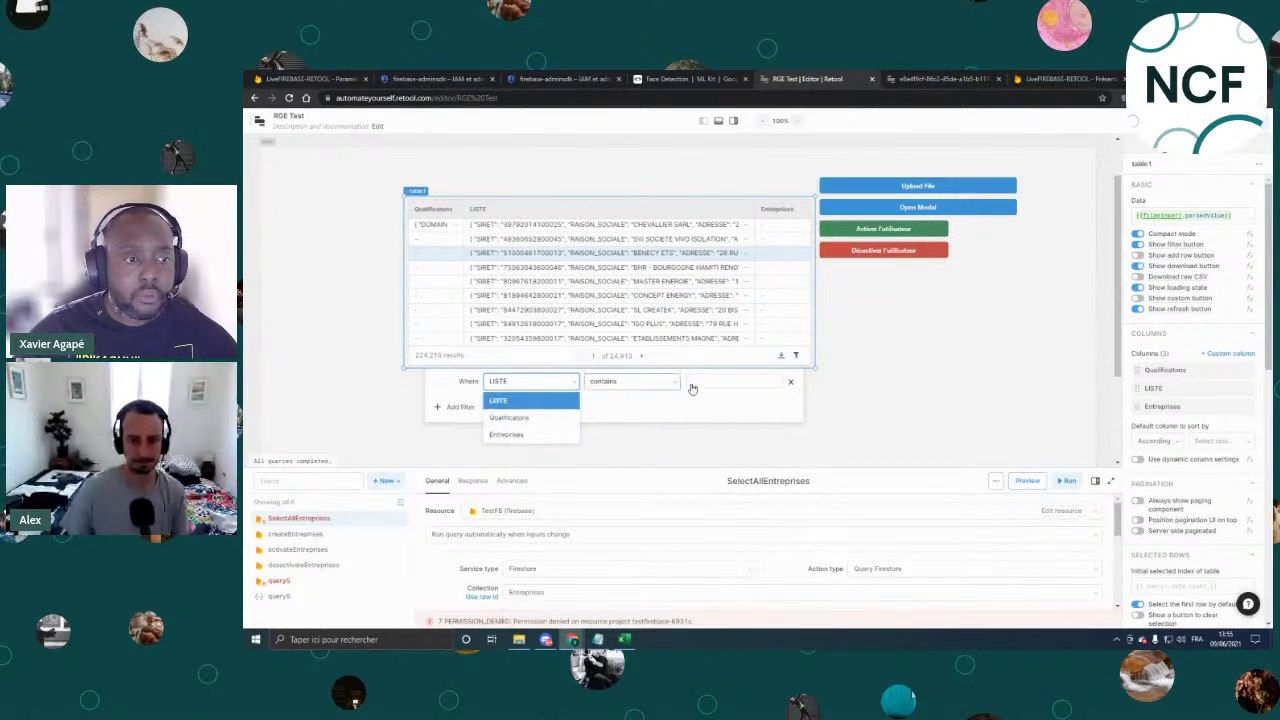
{"action": "left_click", "coordinate": [647, 389]}
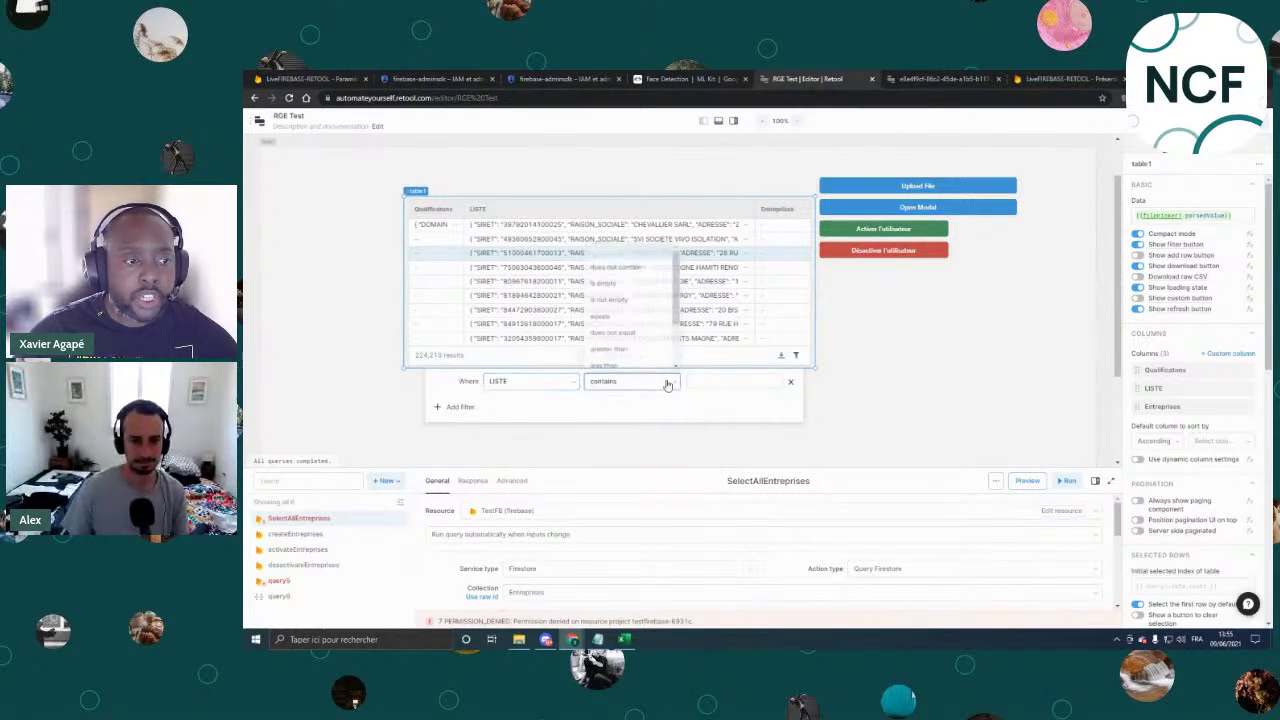
{"action": "left_click", "coordinate": [716, 380]}
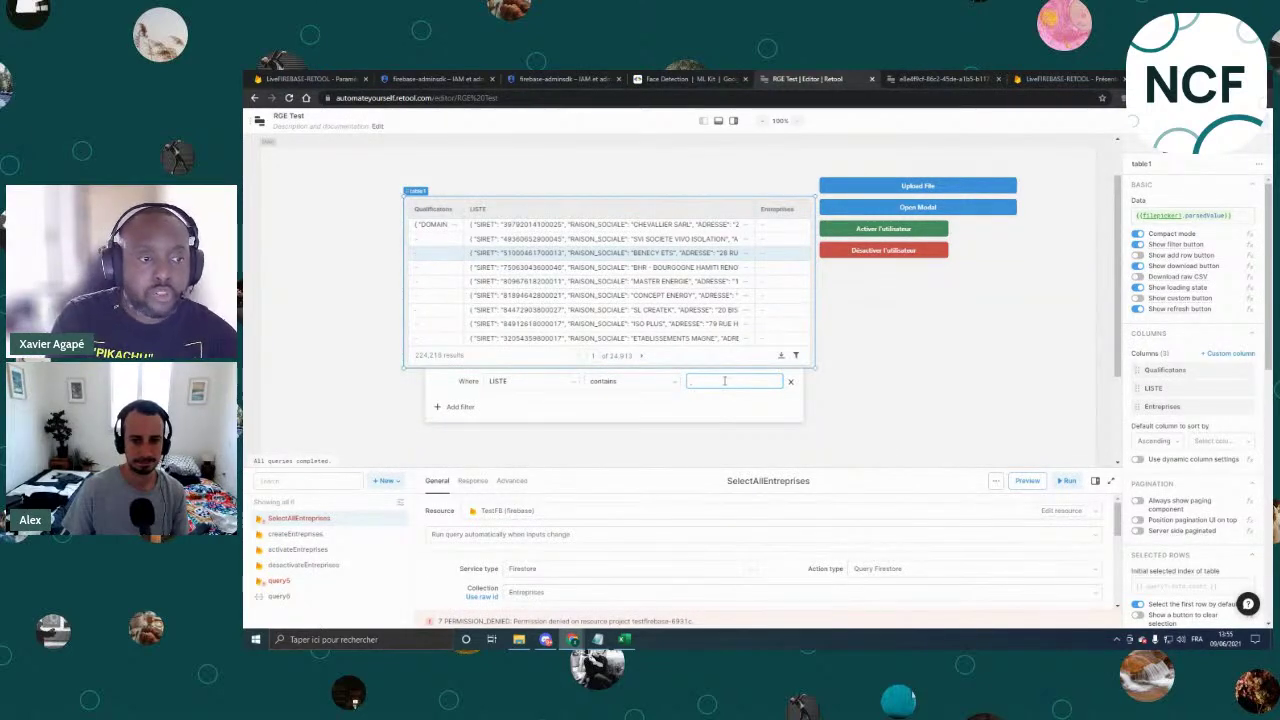
{"action": "type", "text": "Pari"}
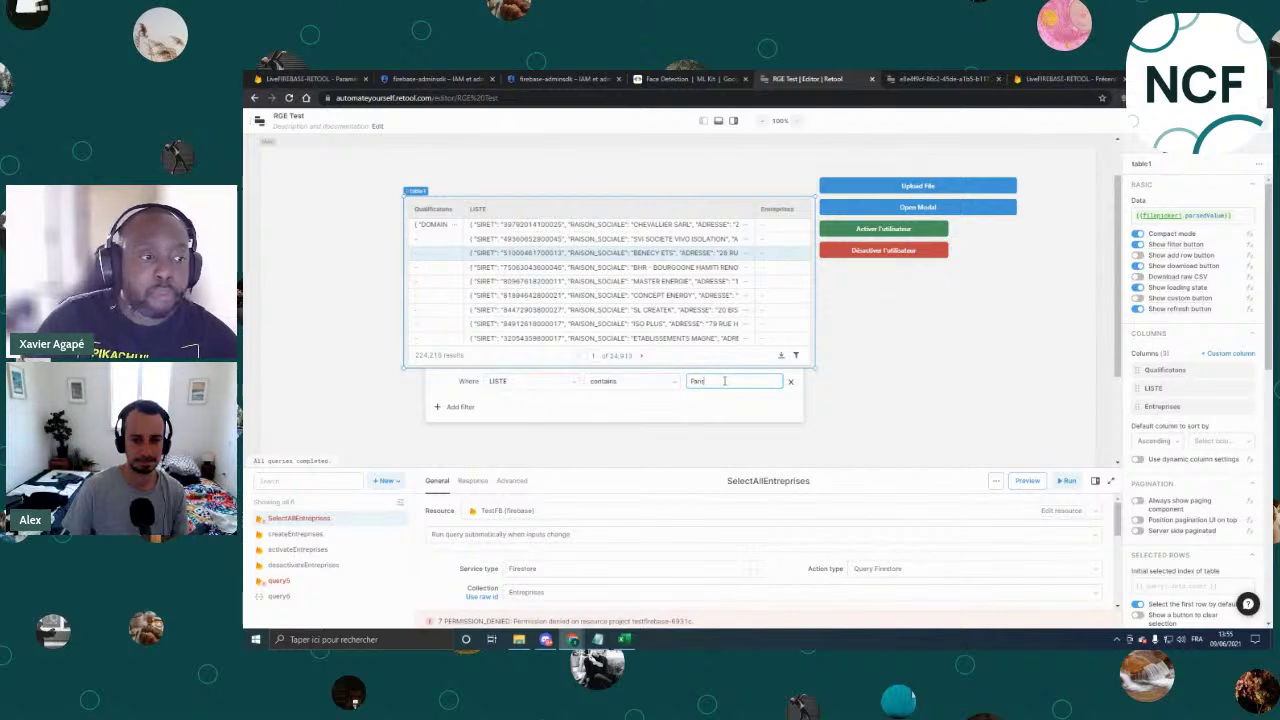
{"action": "type", "text": "s"}
Change the LISTE filter's search text to "MAGNE", then remove the filter from the main table.
{"action": "double_click", "coordinate": [705, 385]}
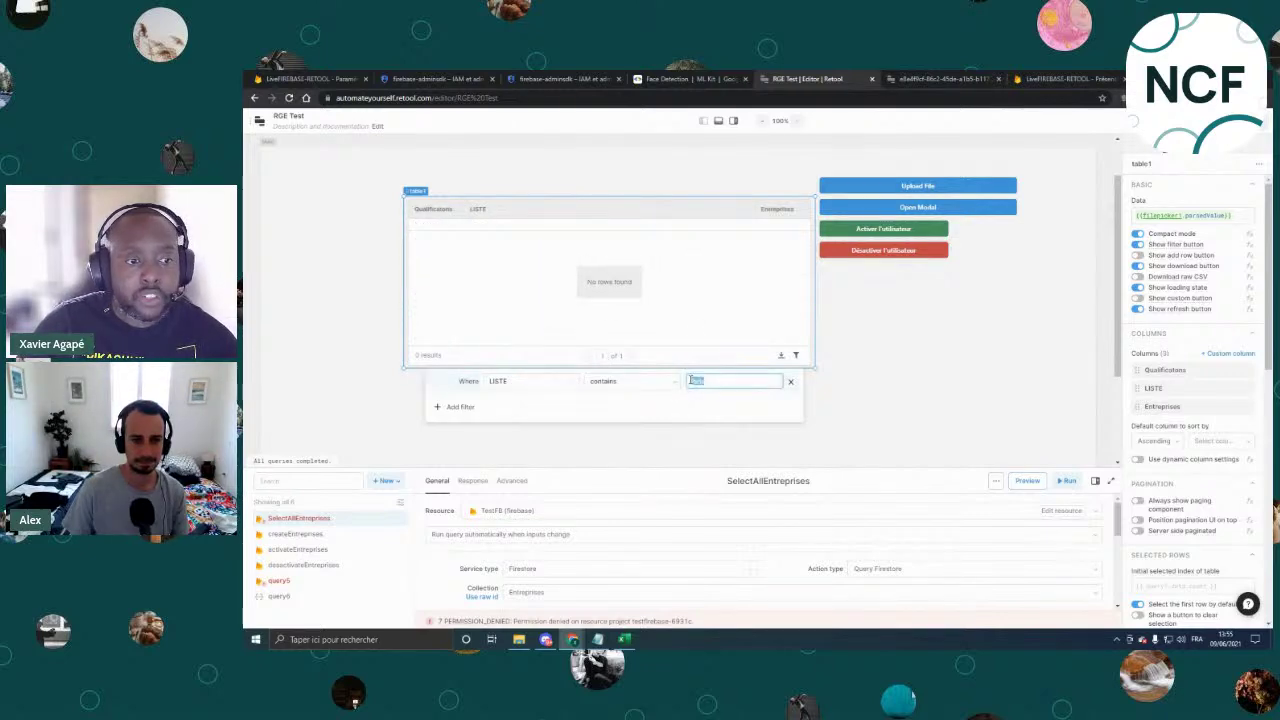
{"action": "key", "text": "BackSpace"}
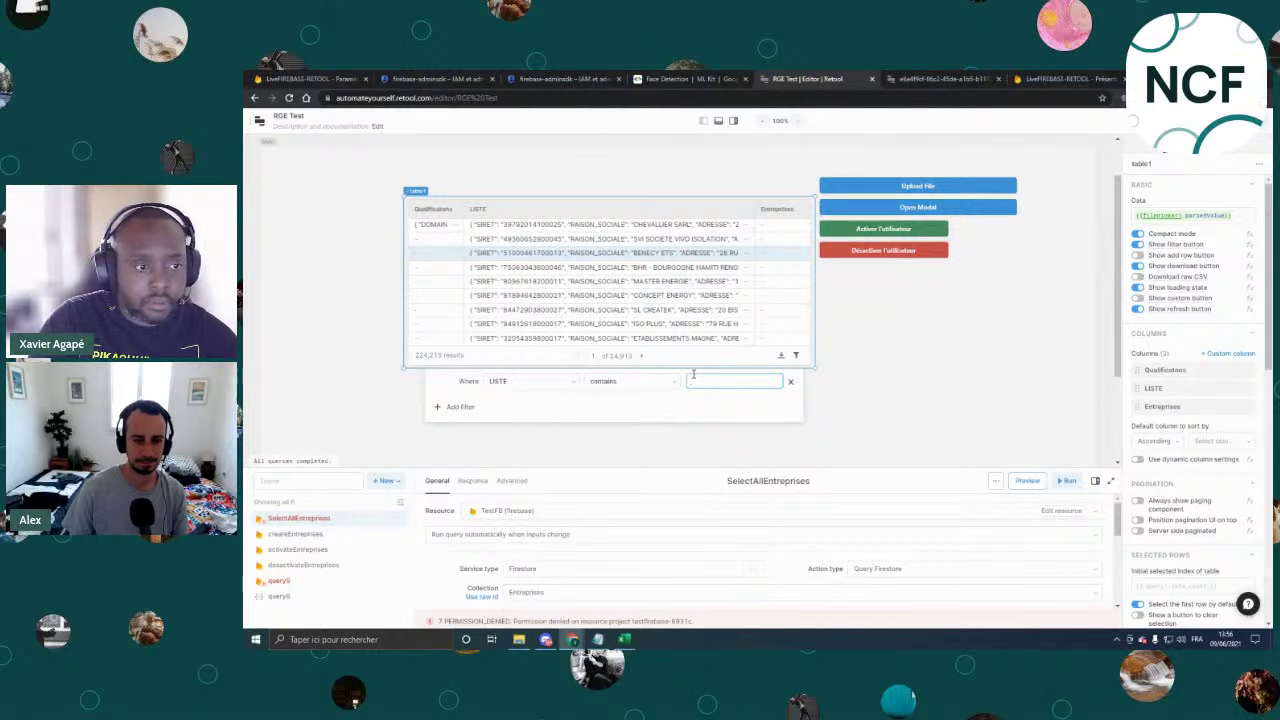
{"action": "type", "text": "MAGNE"}
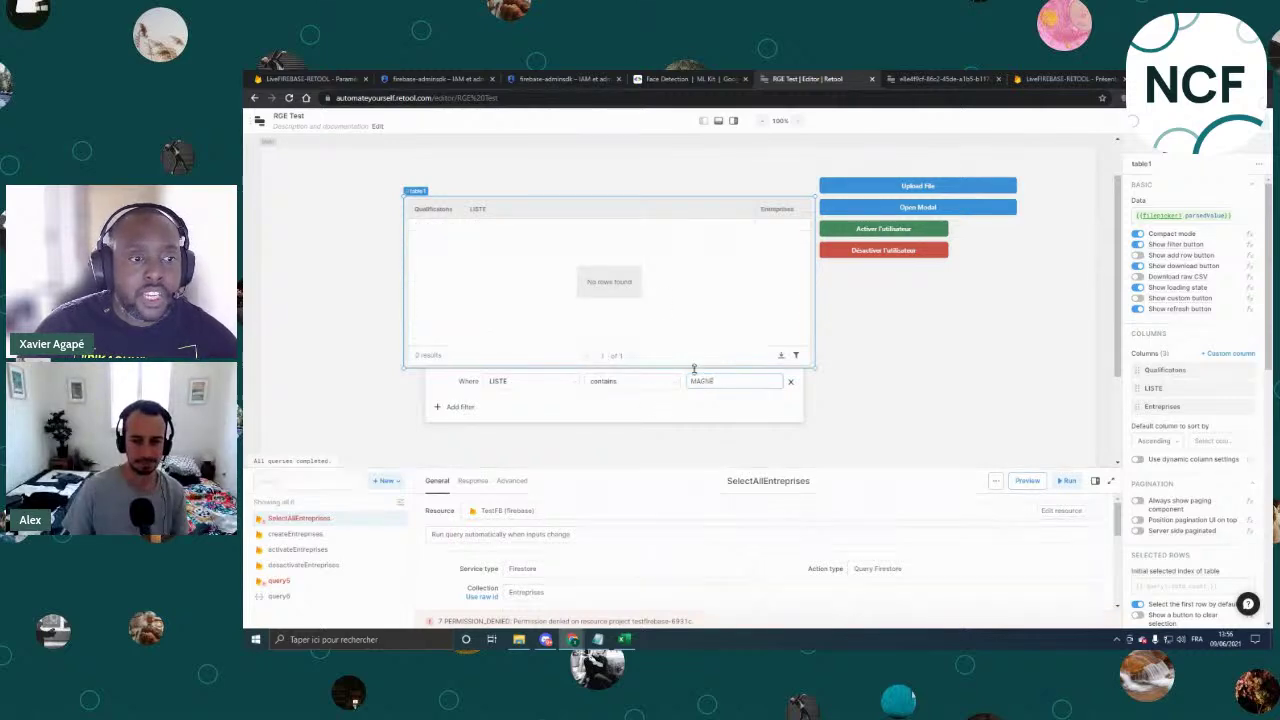
{"action": "left_click", "coordinate": [572, 385]}
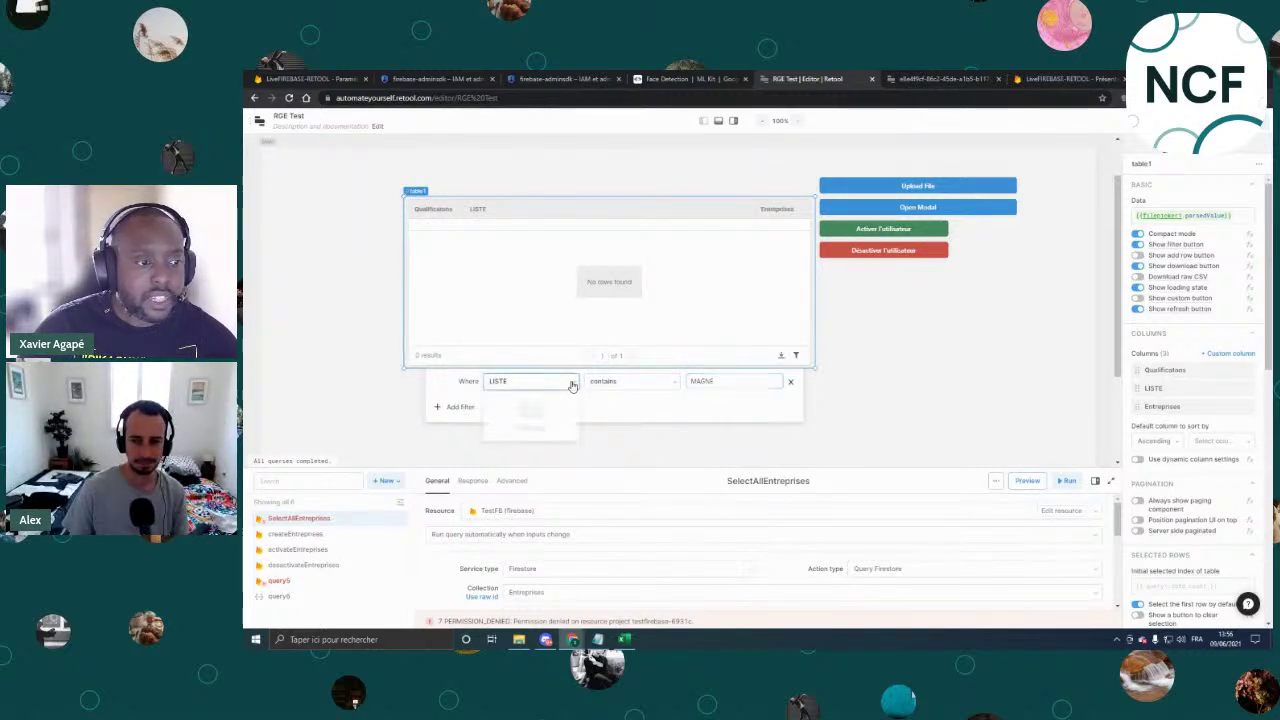
{"action": "left_click", "coordinate": [700, 400]}
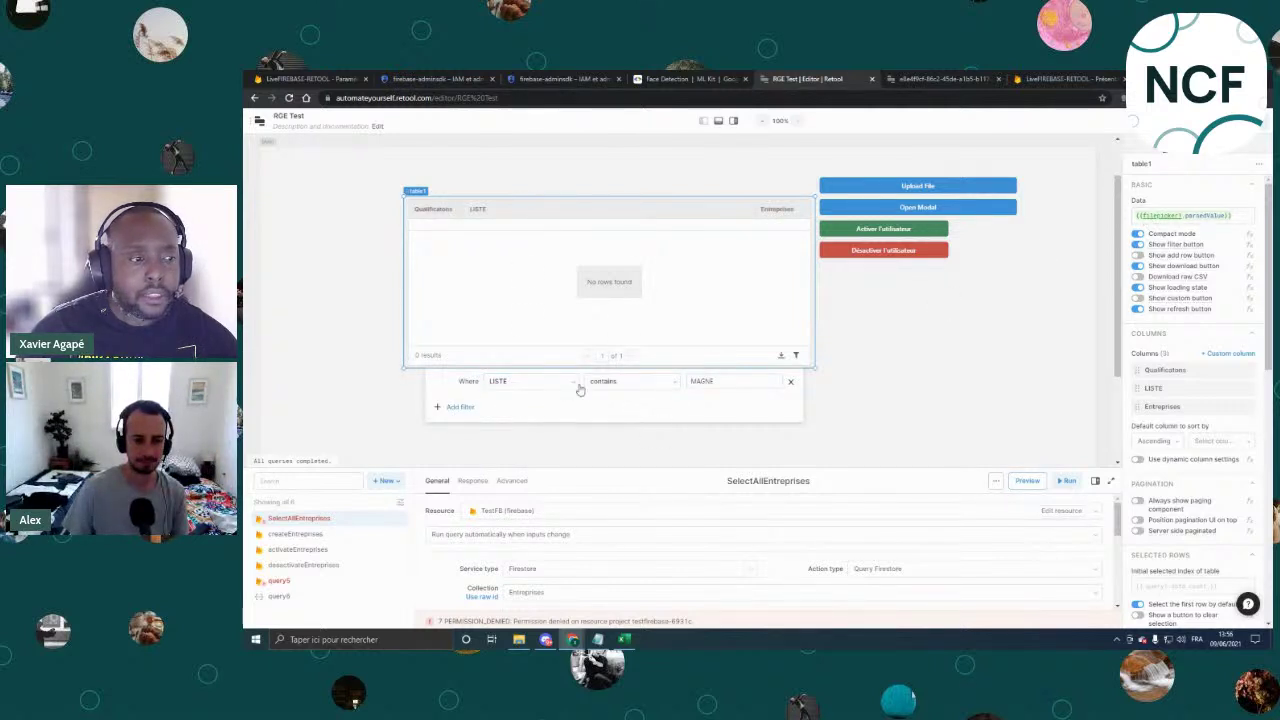
{"action": "left_click", "coordinate": [791, 385]}
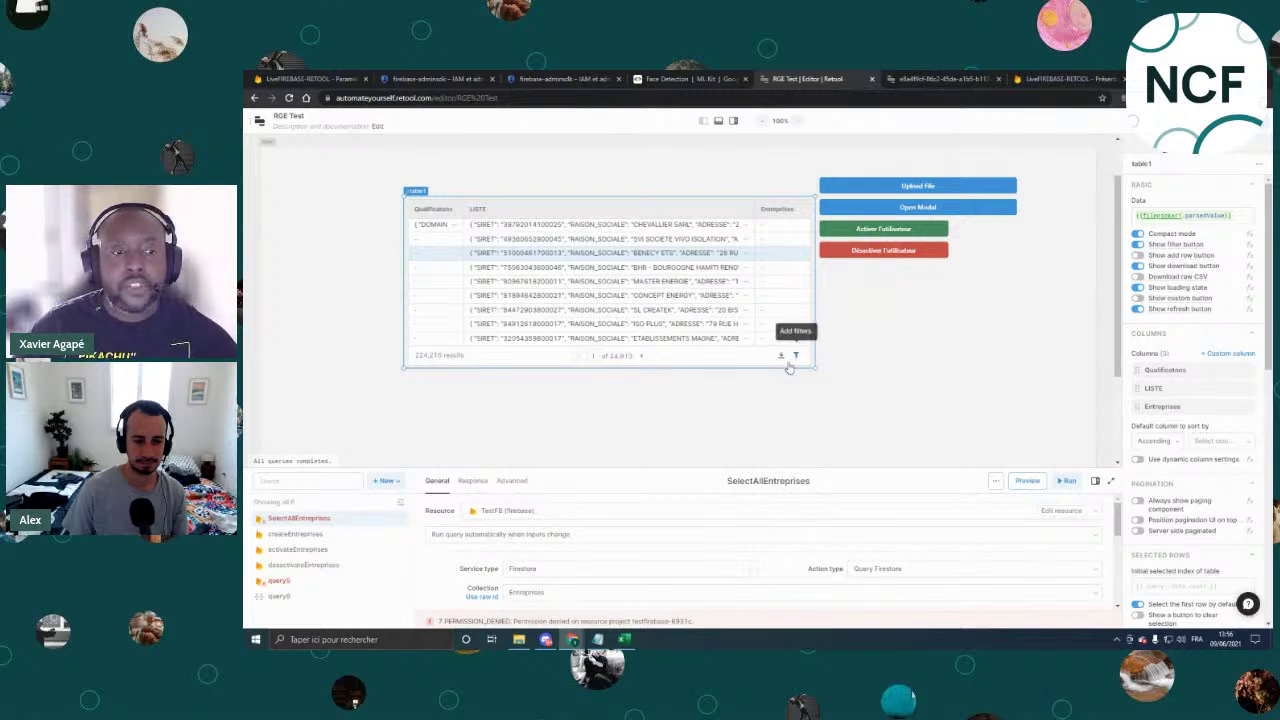
{"action": "left_click", "coordinate": [796, 358]}
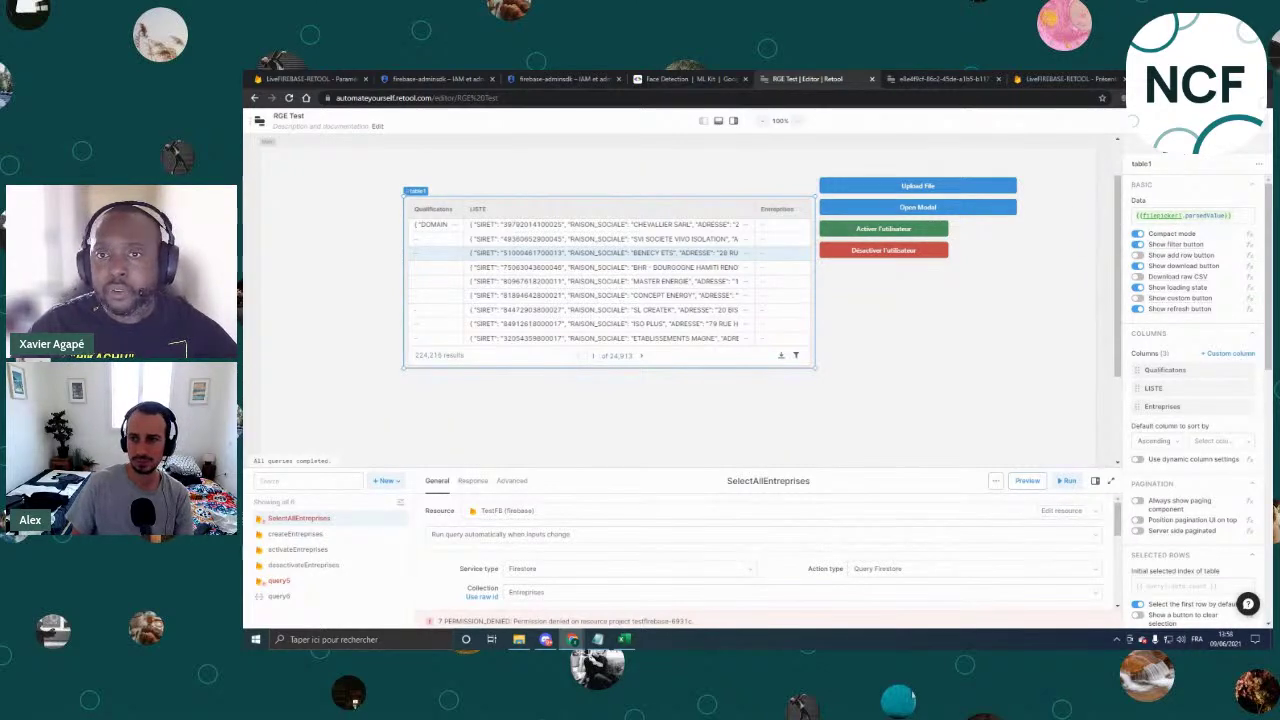
{"action": "key", "text": "Escape"}
Replace the main table with a new Table component holding the default sample data, placed directly beside the Upload File button.
{"action": "left_click_drag", "start_coordinate": [1145, 230], "coordinate": [428, 370]}
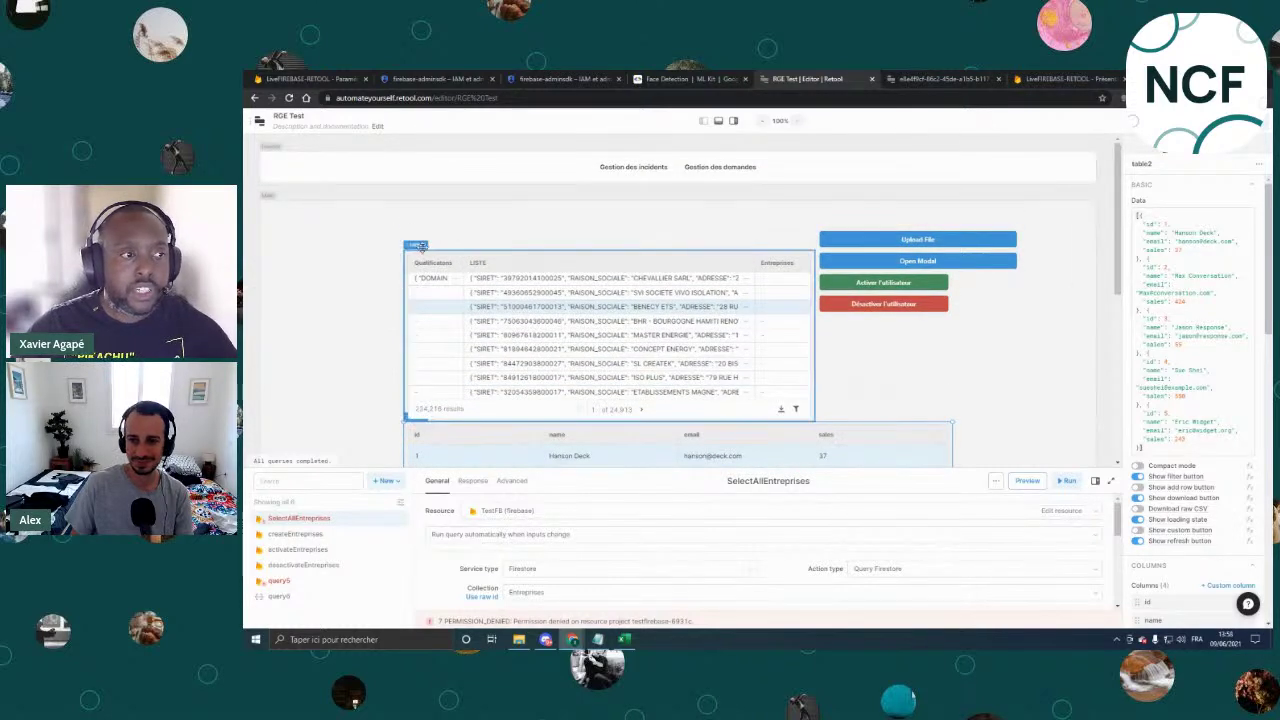
{"action": "left_click", "coordinate": [424, 244]}
{"action": "key", "text": "Delete"}
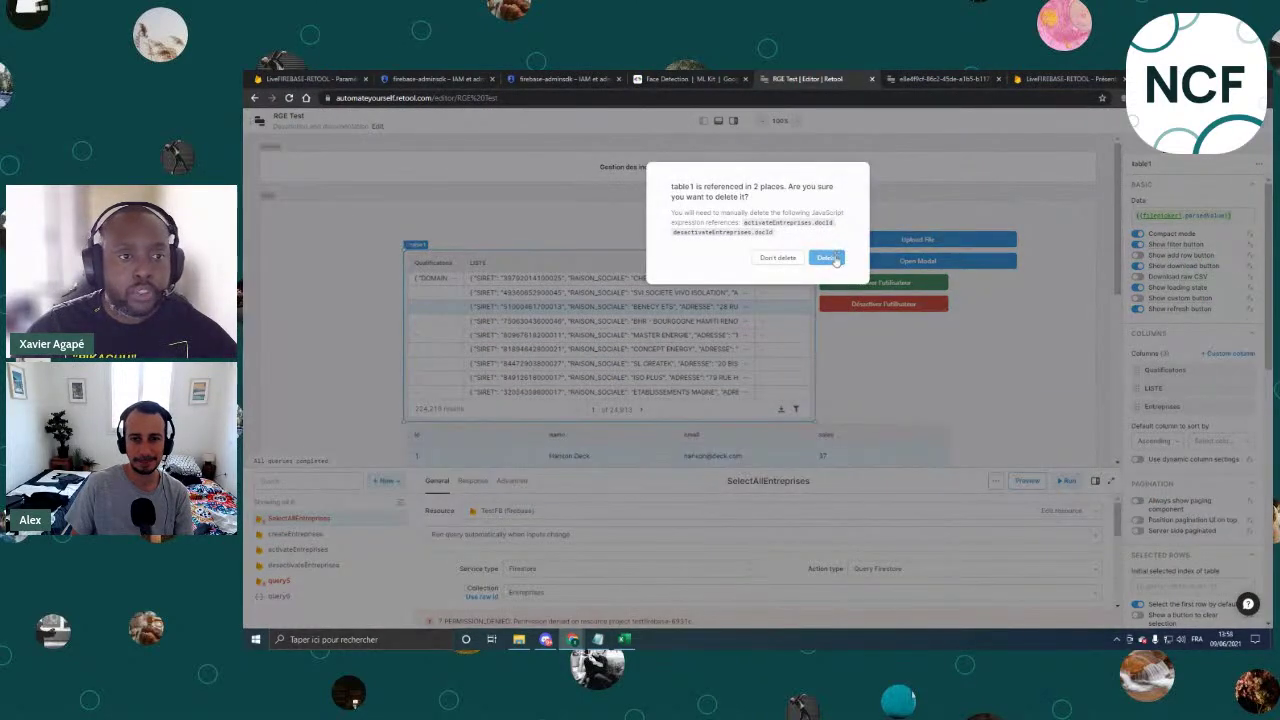
{"action": "key", "text": "Return"}
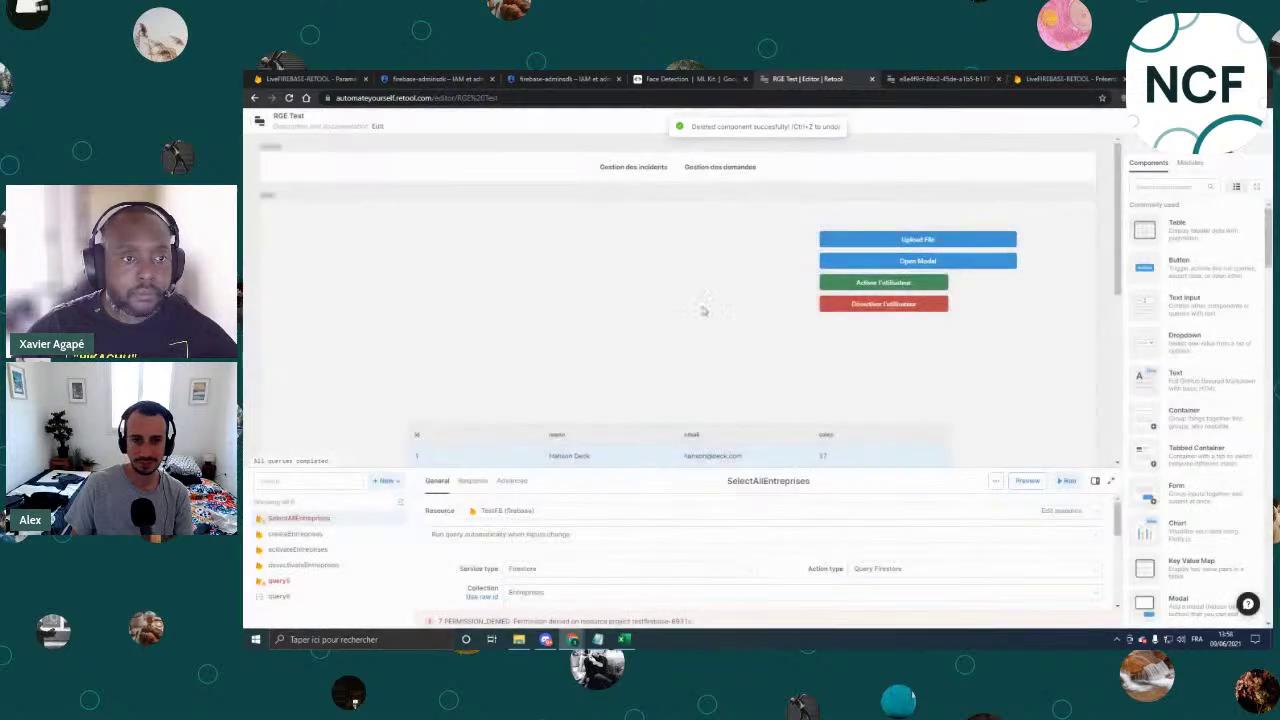
{"action": "left_click_drag", "start_coordinate": [416, 418], "coordinate": [312, 230]}
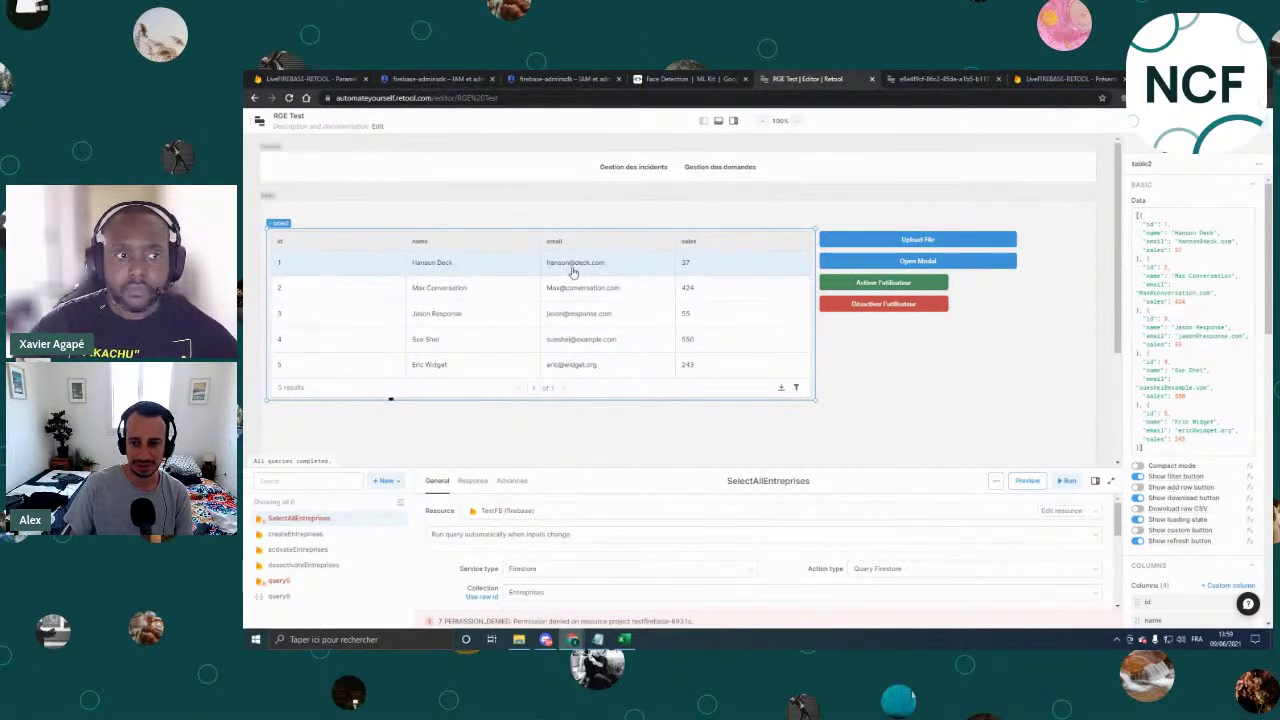
{"action": "left_click", "coordinate": [900, 388]}
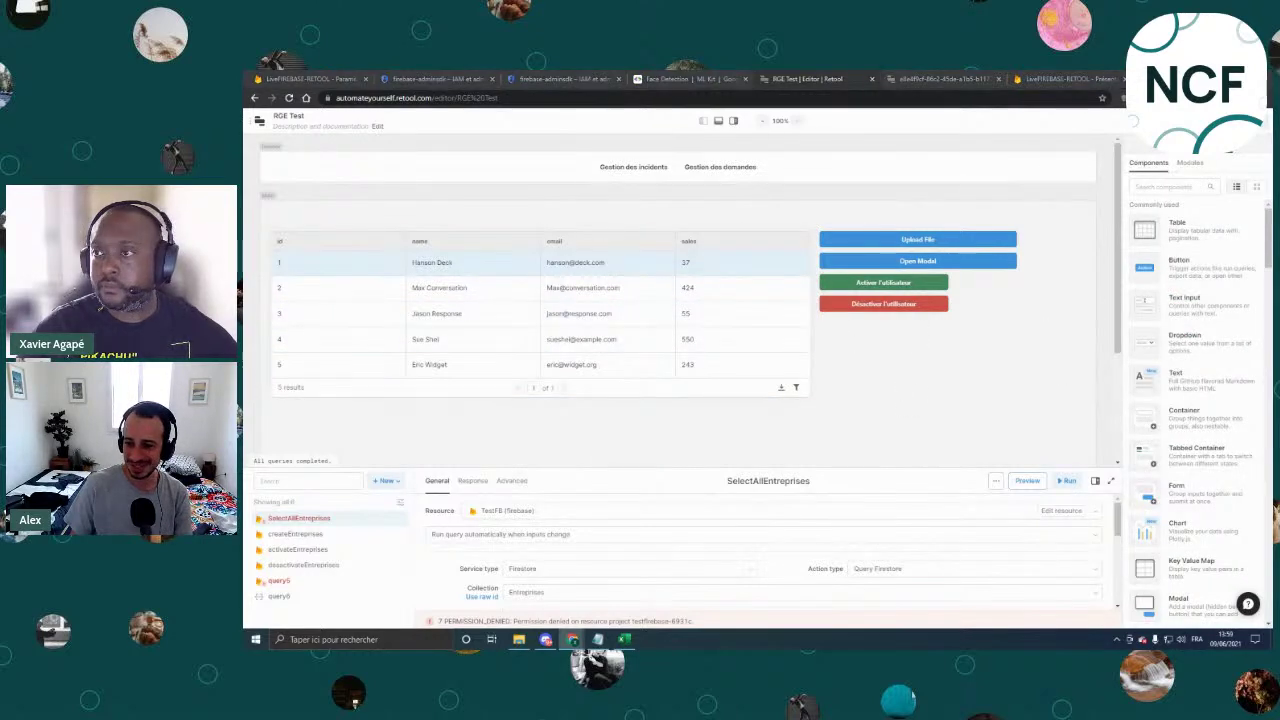